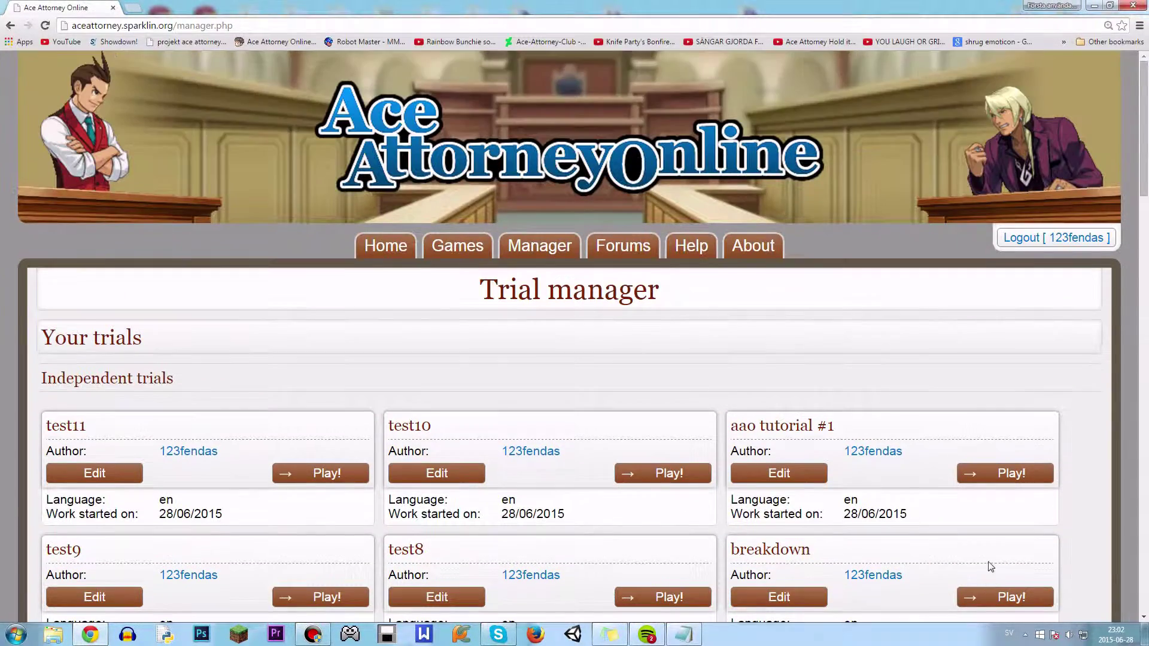
# - Create a new trial titled test12 in the trial manager
pyautogui.scroll(-6, 562, 378)
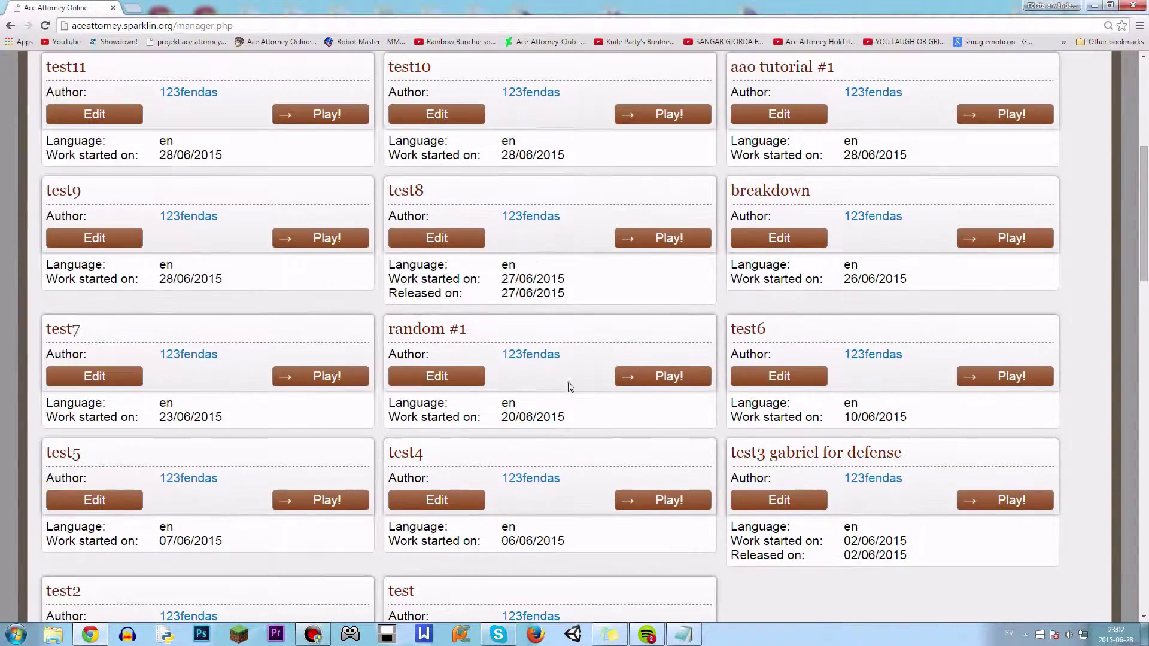
pyautogui.scroll(-10, 570, 392)
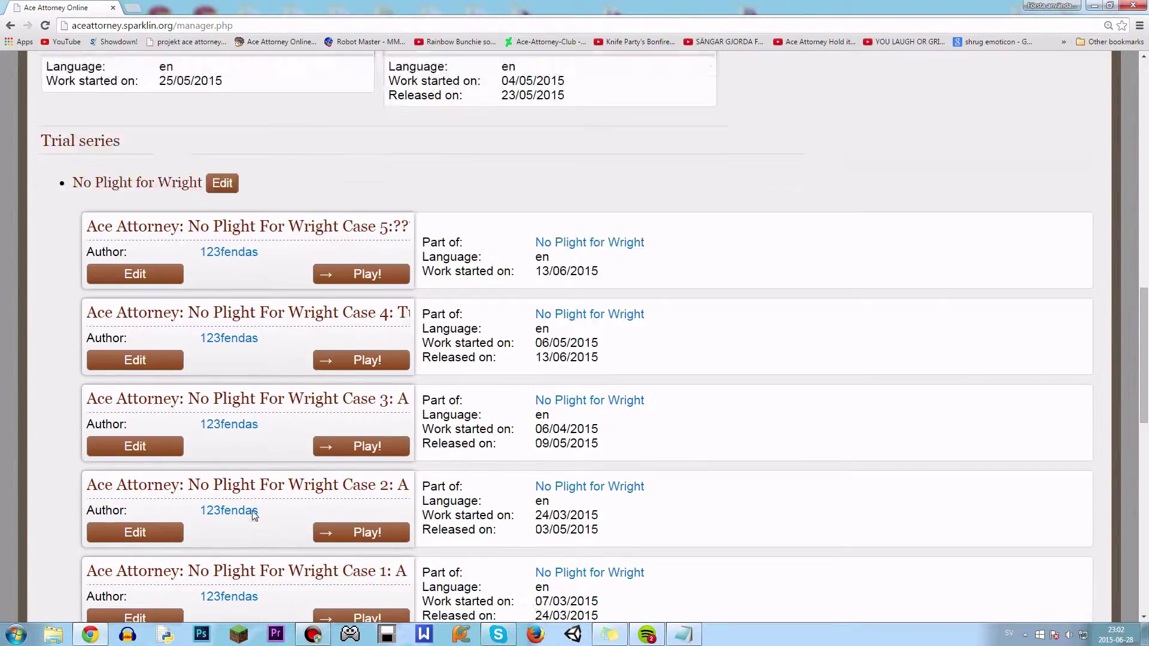
pyautogui.scroll(-12, 253, 516)
pyautogui.click(179, 380)
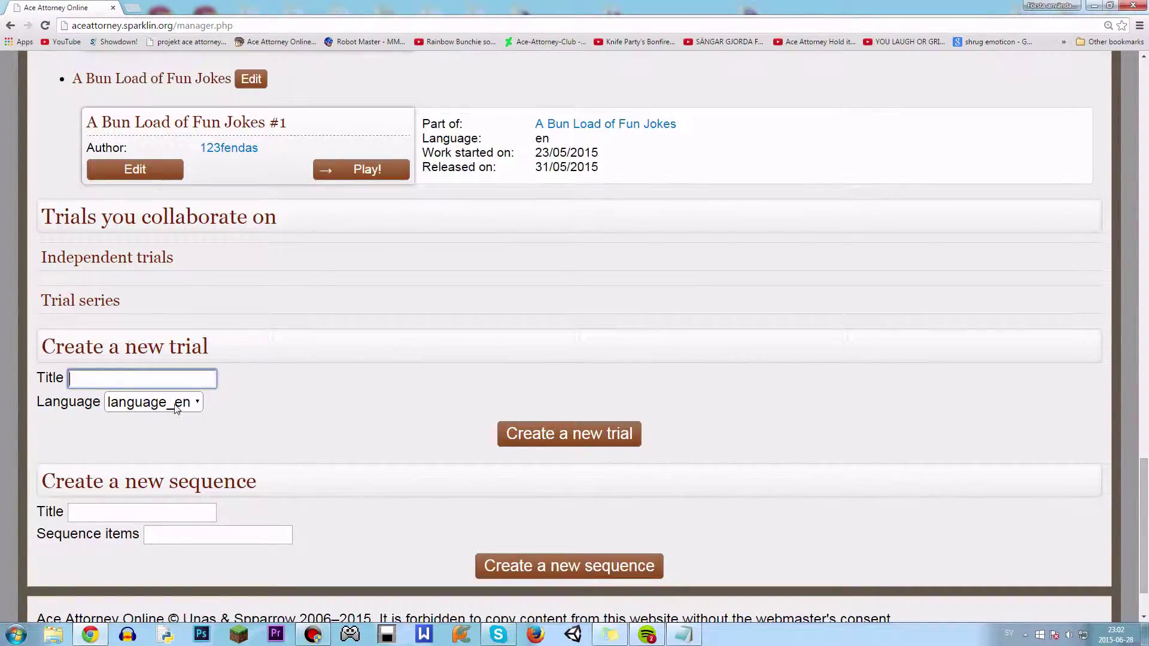
pyautogui.scroll(20, 176, 408)
pyautogui.scroll(-3, 185, 423)
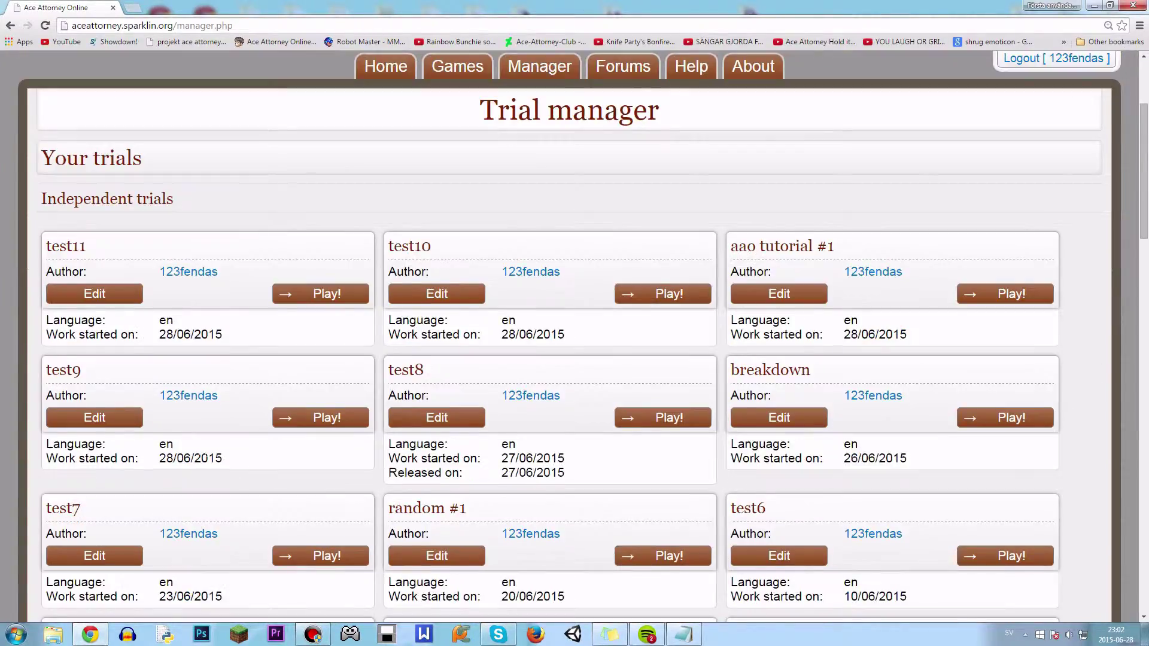
pyautogui.scroll(-20, 174, 443)
pyautogui.write('tes')
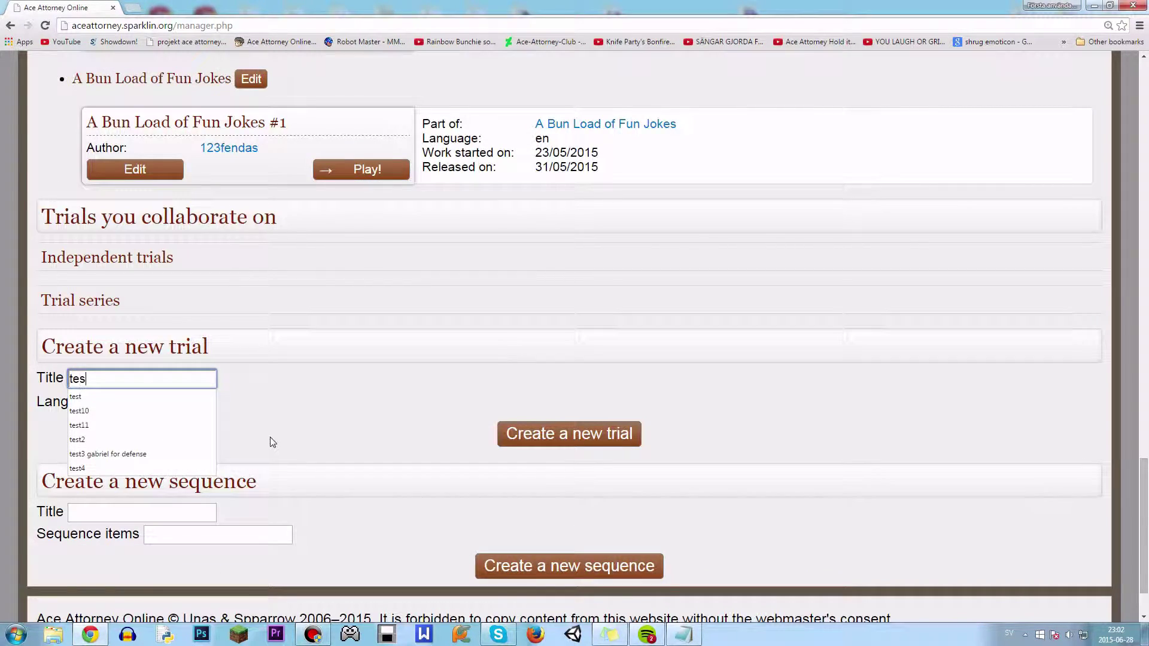
pyautogui.write('t12')
pyautogui.click(571, 436)
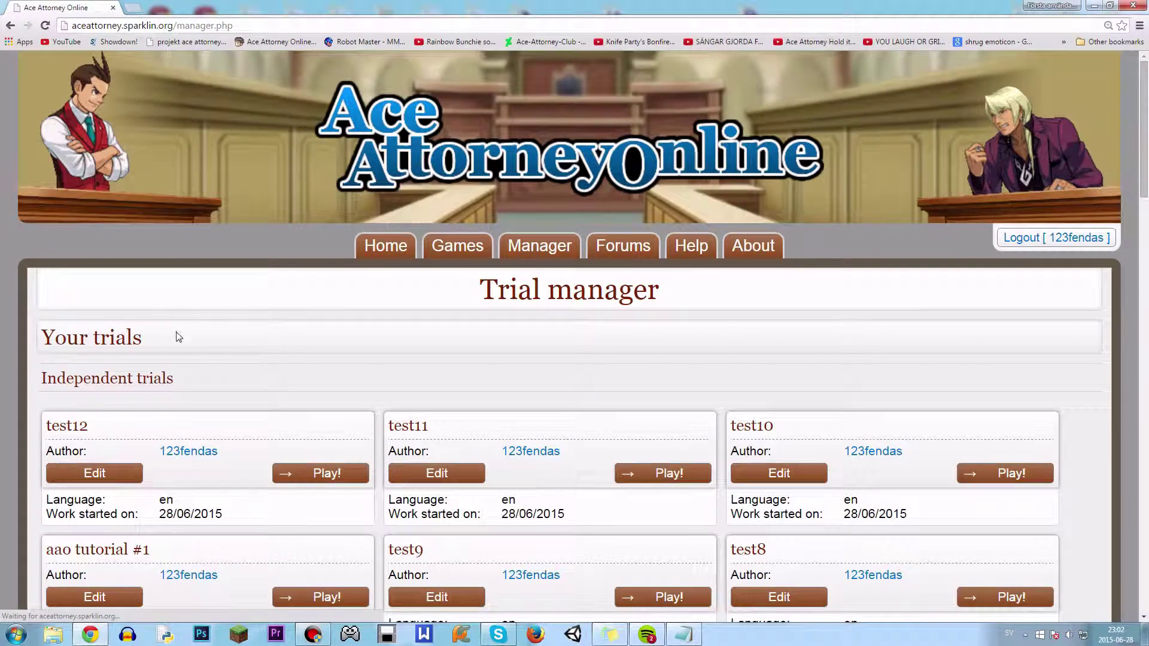
# - Open the test12 trial in the editor and insert a first frame in its storyboard
pyautogui.scroll(-4, 178, 336)
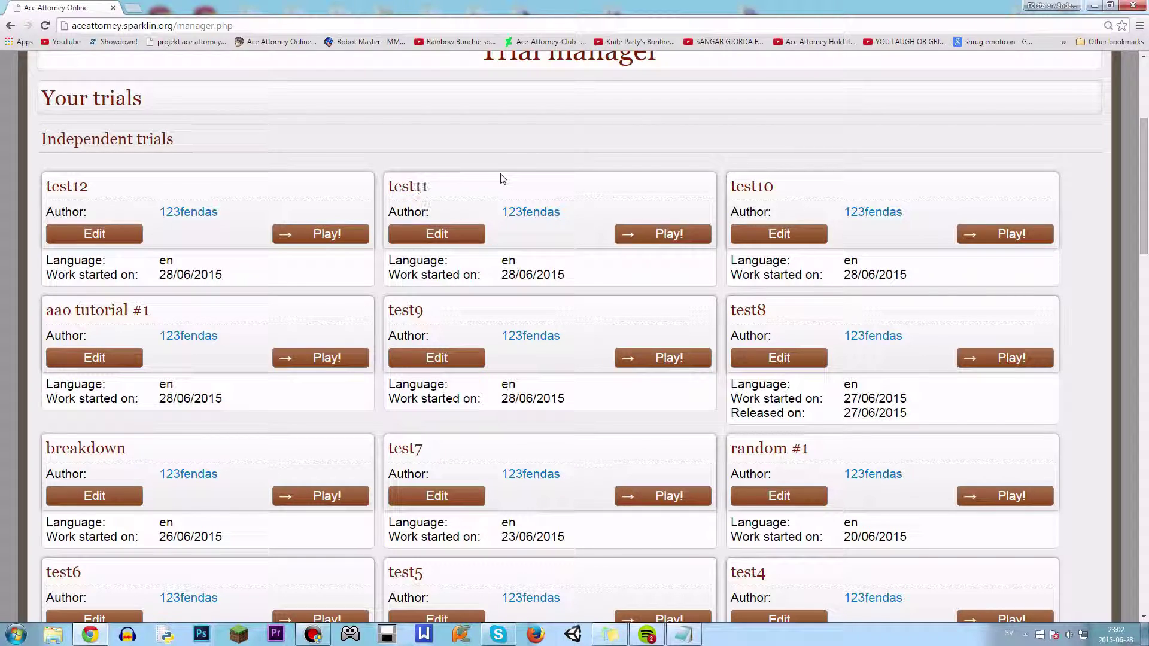
pyautogui.click(144, 235)
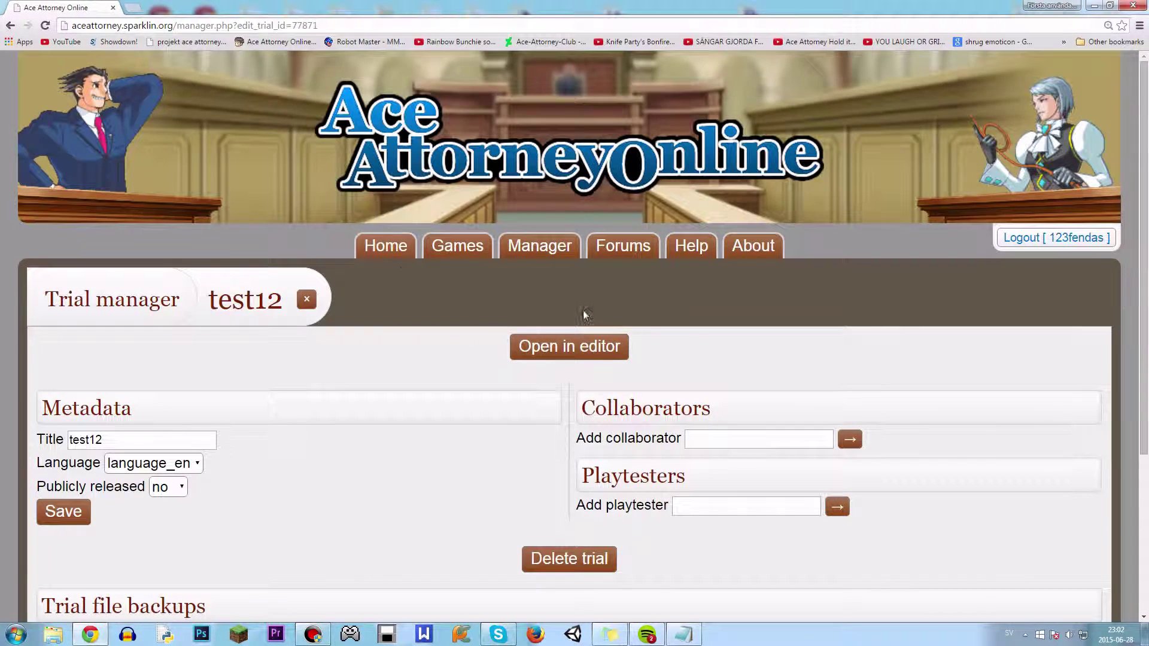
pyautogui.click(613, 347)
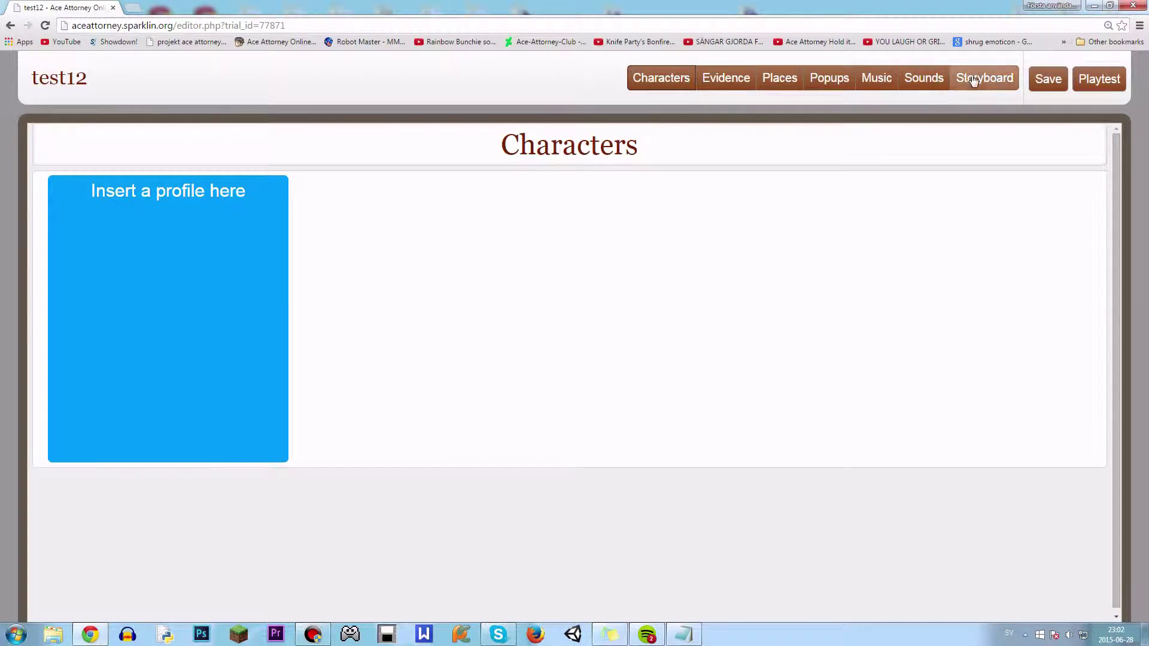
pyautogui.click(974, 82)
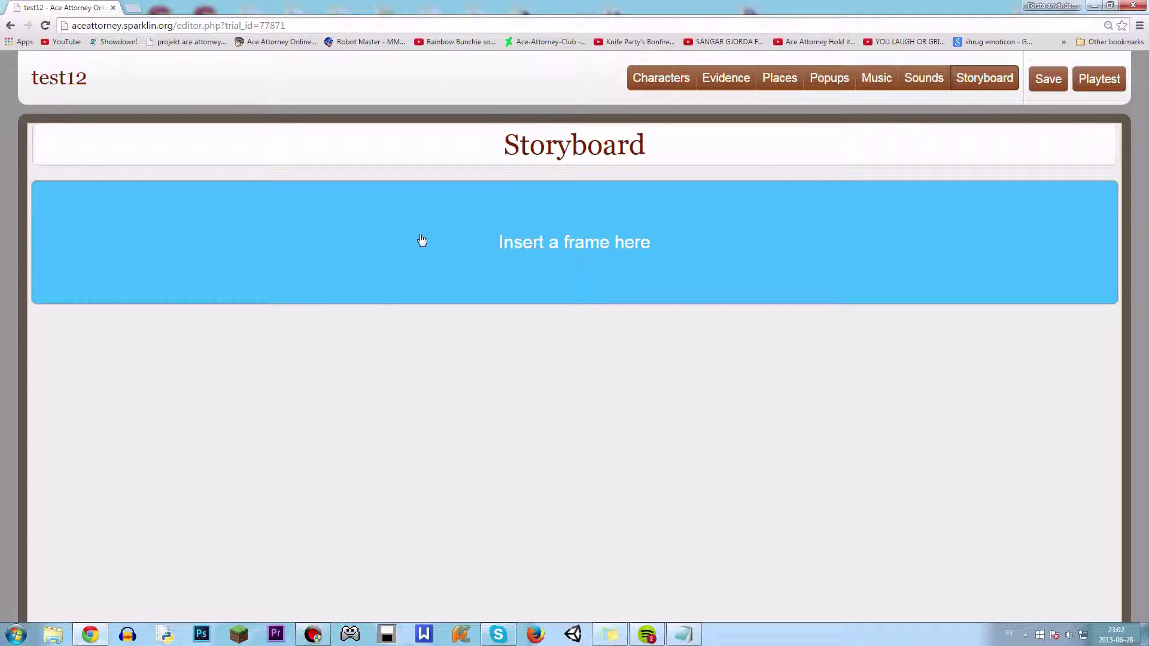
pyautogui.click(452, 203)
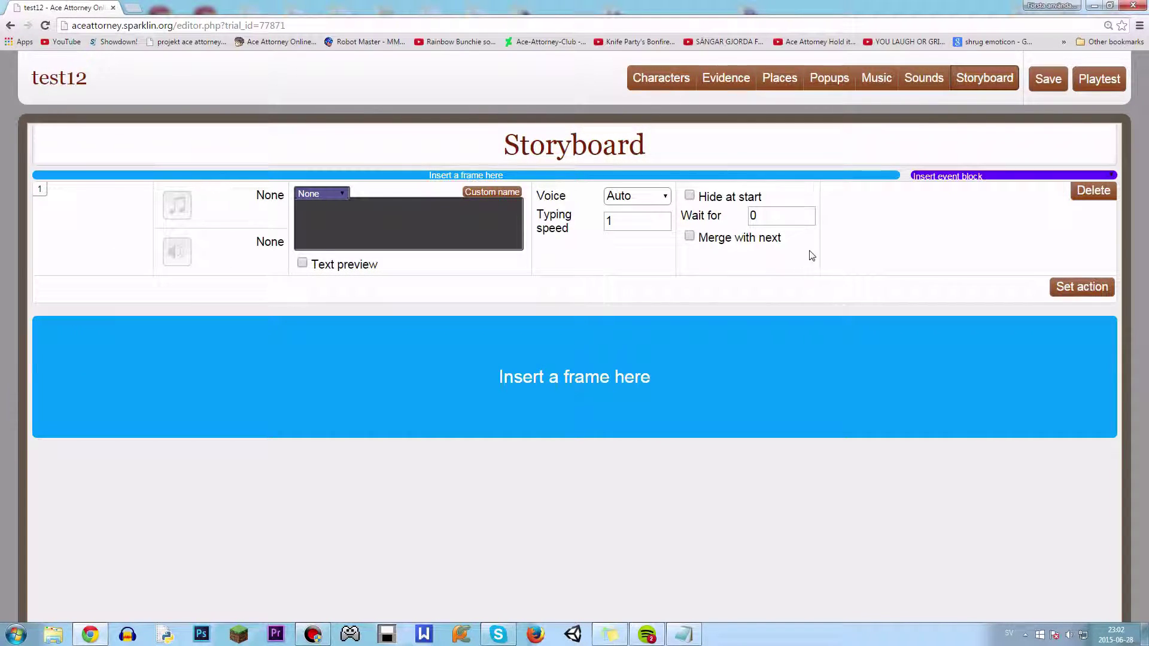
# - Set frame 1's action to evaluate conditions to redirect the player, testing (expression) with target frame 121341245
pyautogui.click(1082, 287)
pyautogui.click(828, 335)
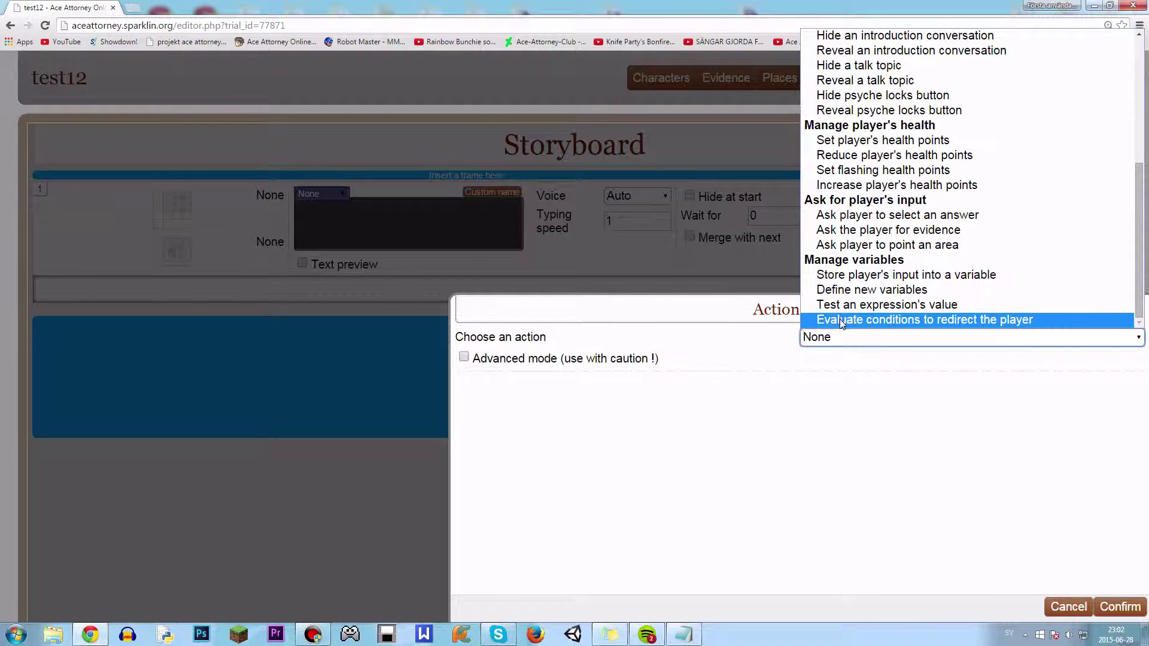
pyautogui.click(838, 319)
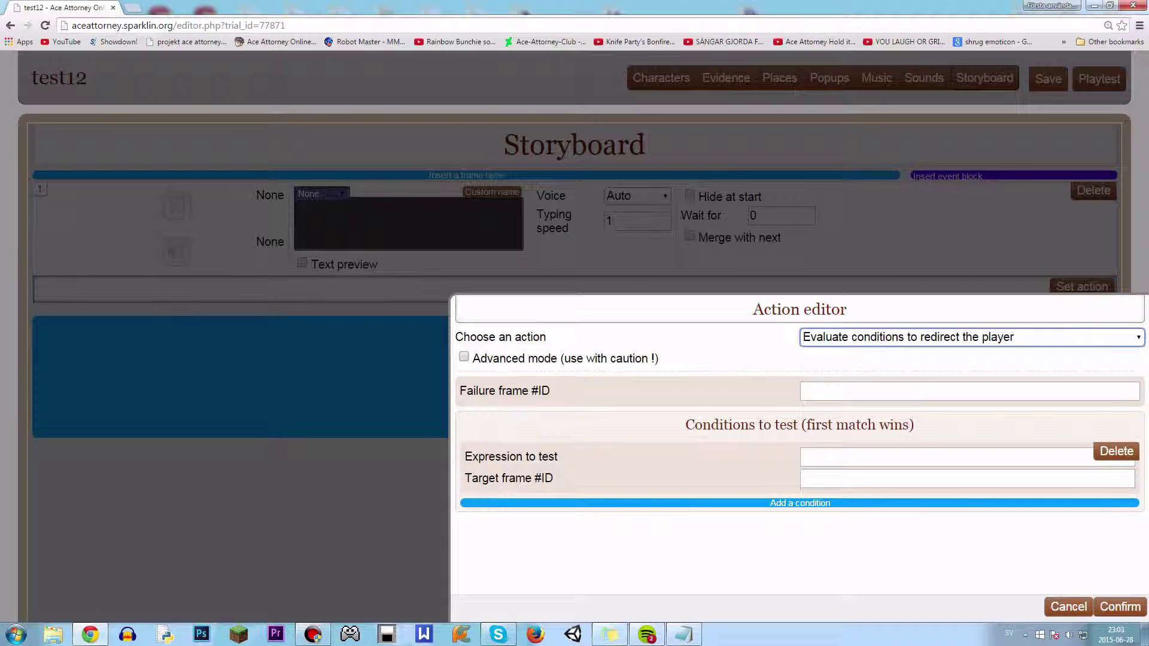
pyautogui.click(828, 457)
pyautogui.write('(')
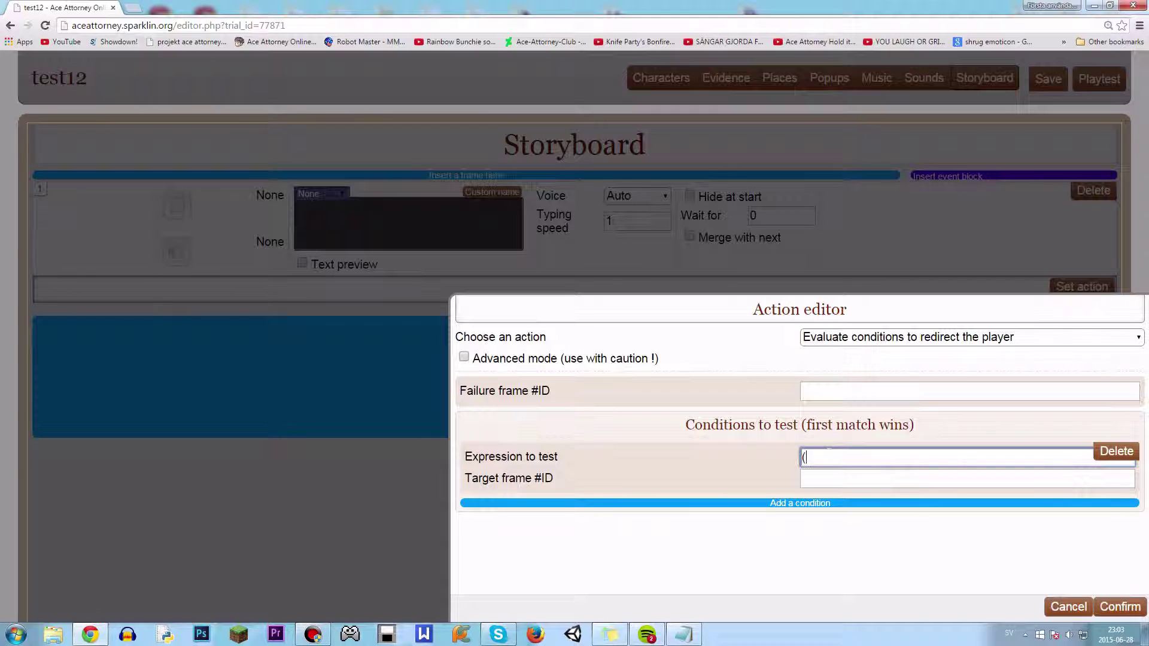
pyautogui.write('expression')
pyautogui.press('Tab')
pyautogui.press('Tab')
pyautogui.write('r')
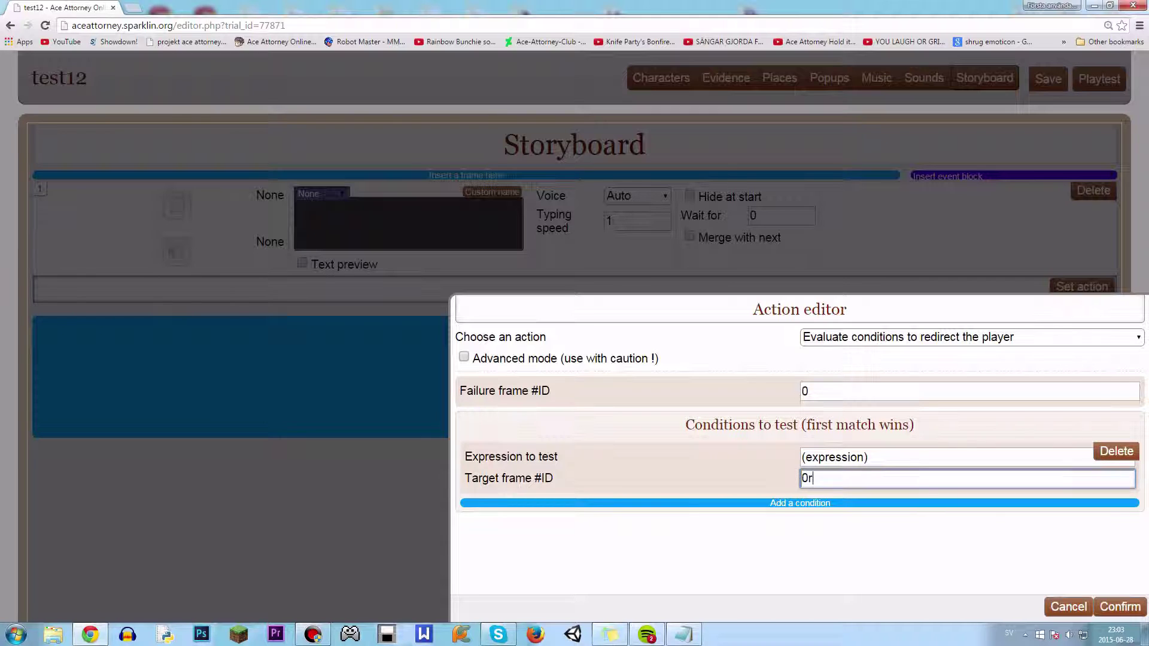
pyautogui.write('121341245')
# - Set the failure frame ID of the condition action to 11111111
pyautogui.click(756, 400)
pyautogui.press('BackSpace')
pyautogui.write('1')
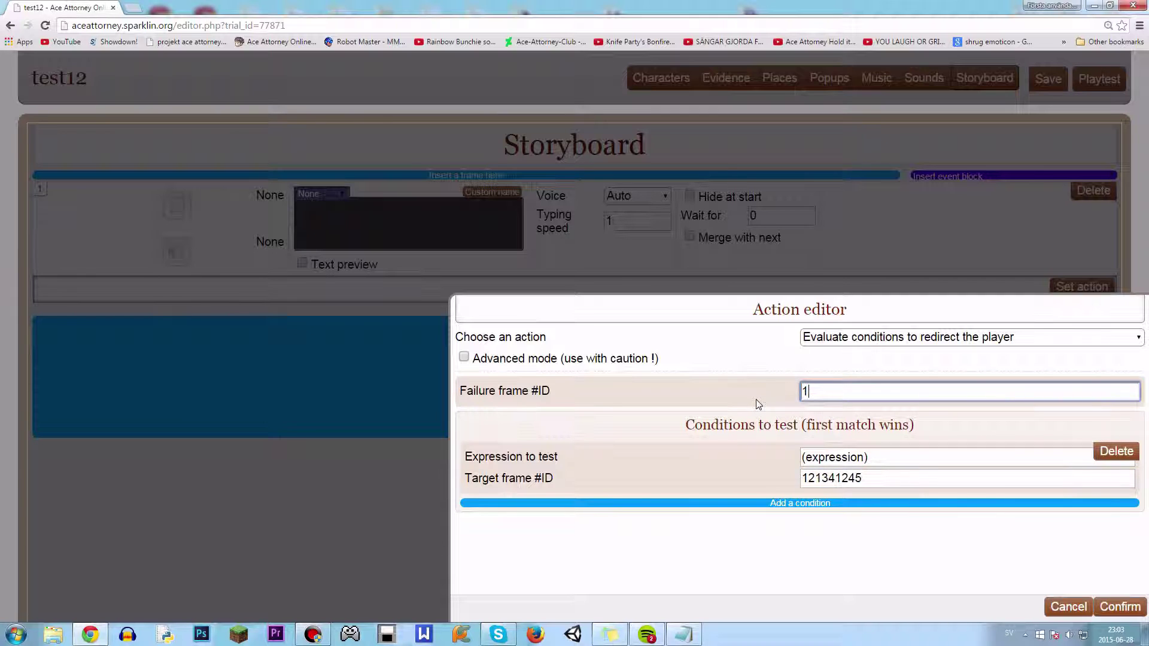
pyautogui.write('1111111')
pyautogui.press('Tab')
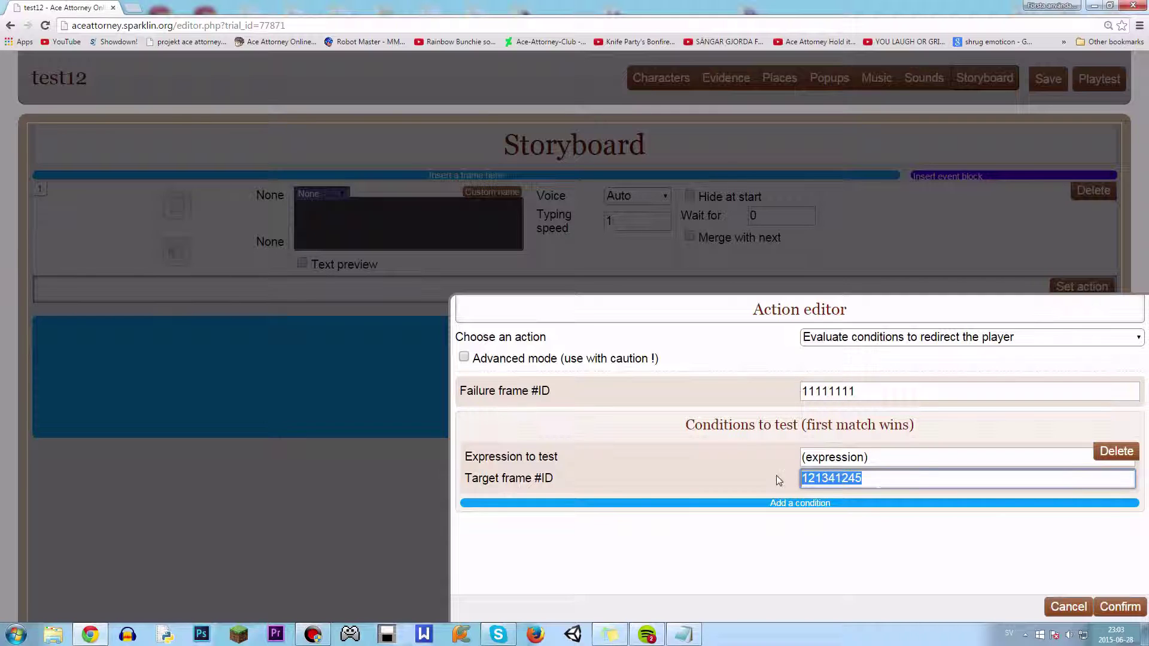
pyautogui.click(793, 503)
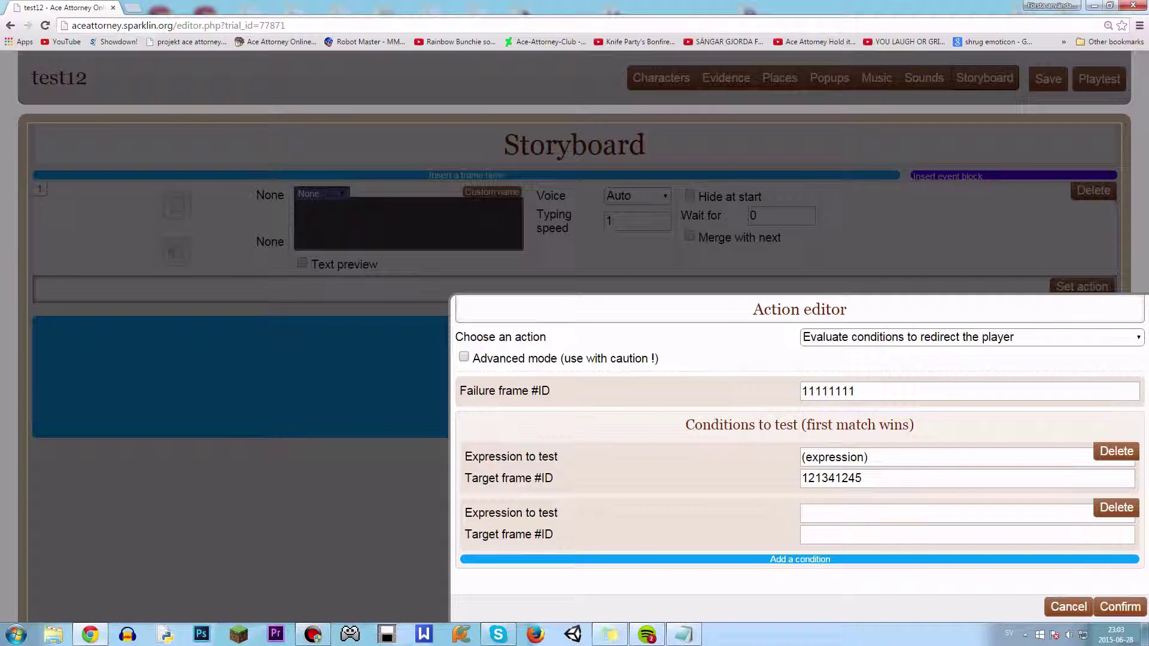
pyautogui.write('(exp')
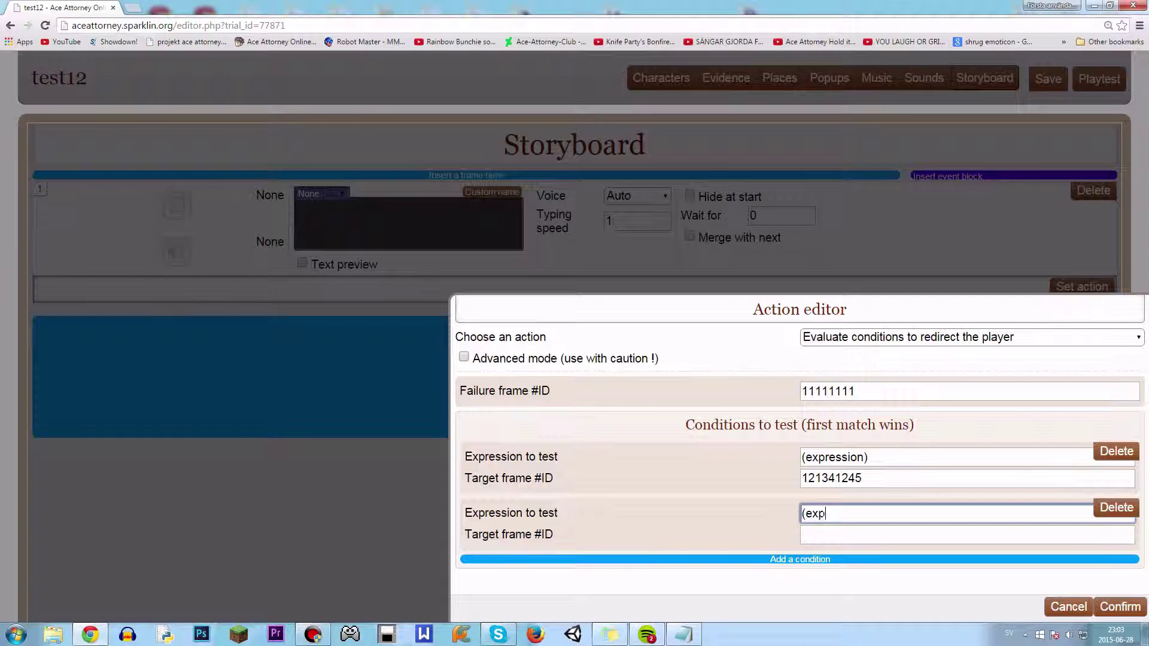
pyautogui.write('ression2)')
pyautogui.click(865, 532)
pyautogui.write('0123')
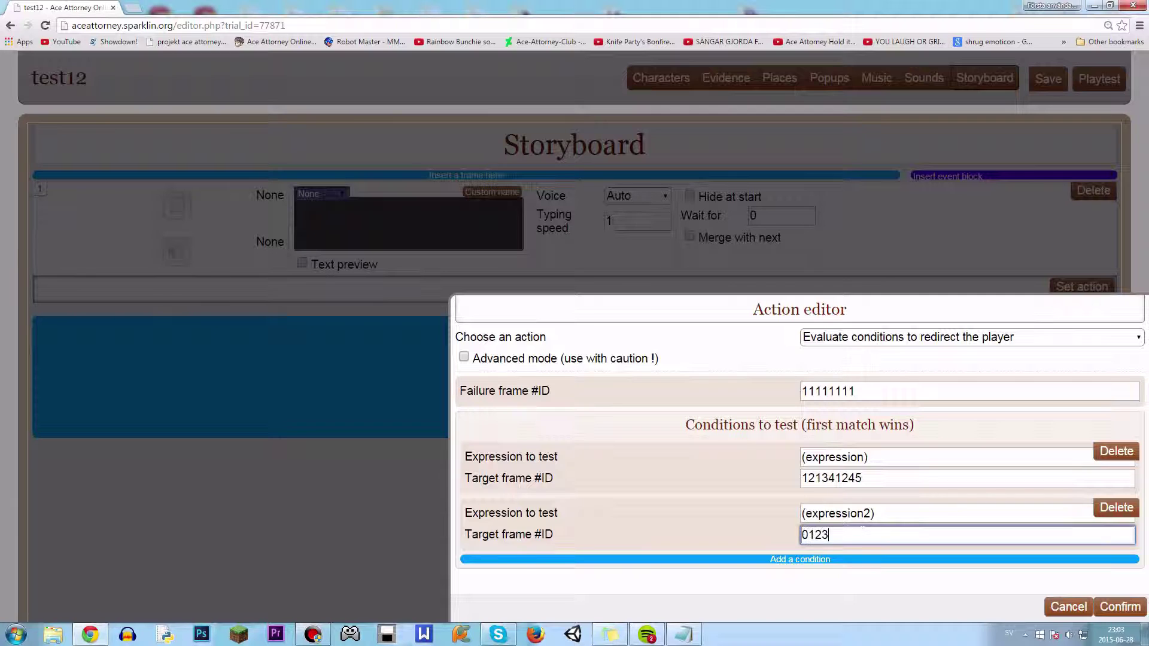
pyautogui.write('24314235')
pyautogui.press('Home')
pyautogui.press('Delete')
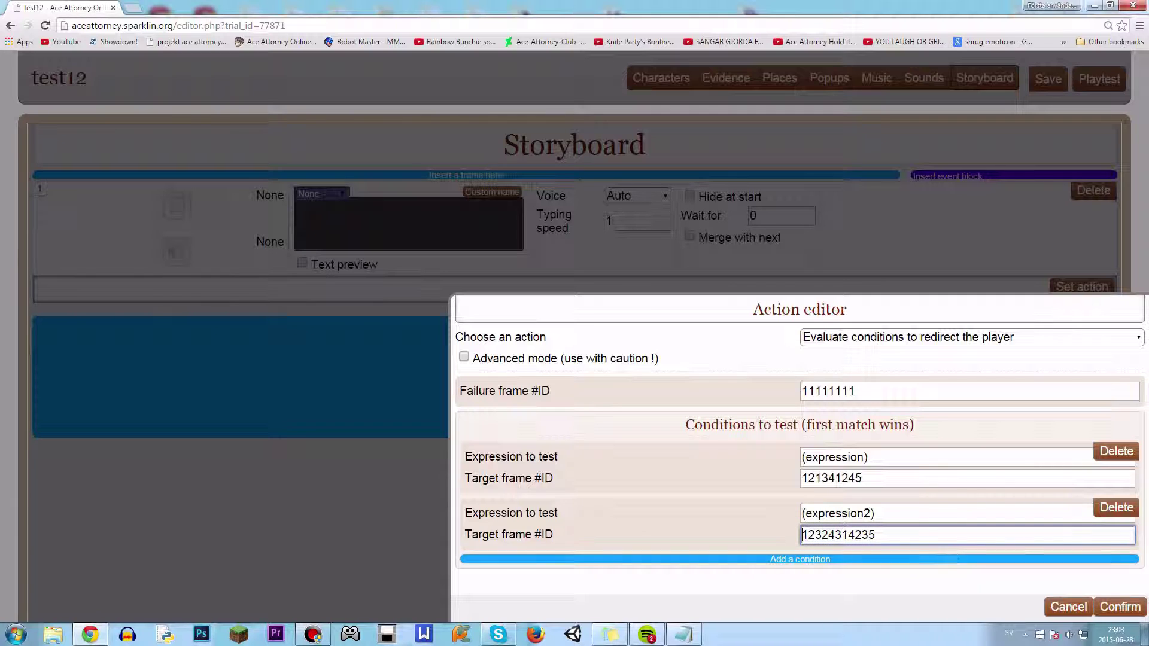
# - Delete the test conditions and discard the redirect action
pyautogui.click(1114, 453)
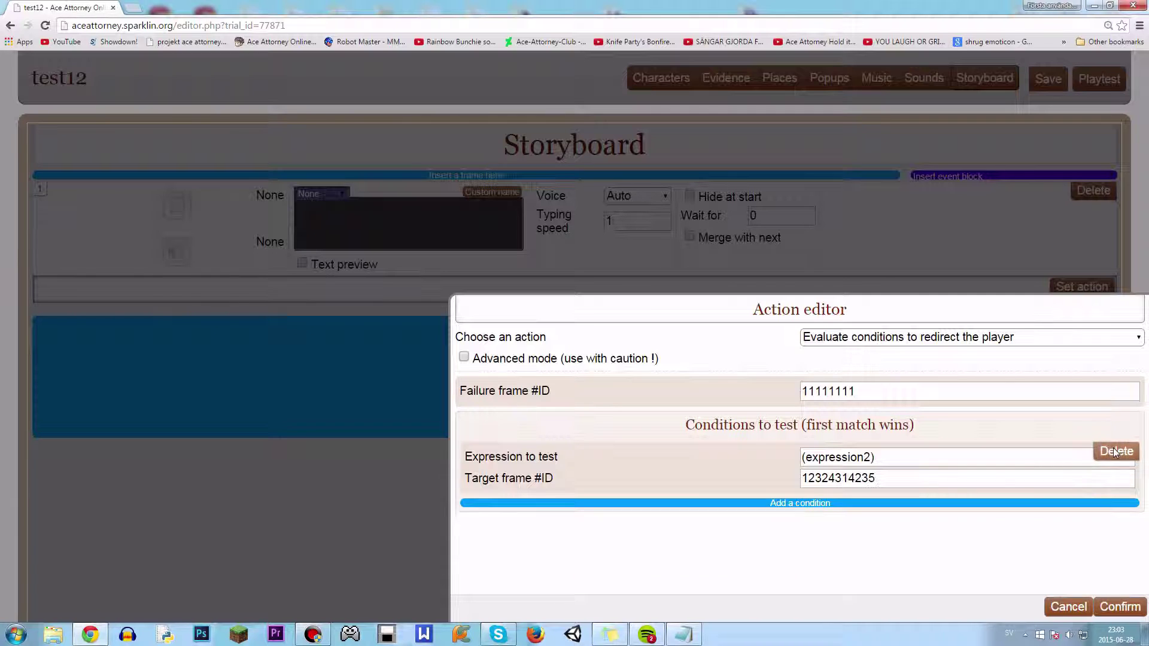
pyautogui.click(1111, 454)
pyautogui.click(1073, 608)
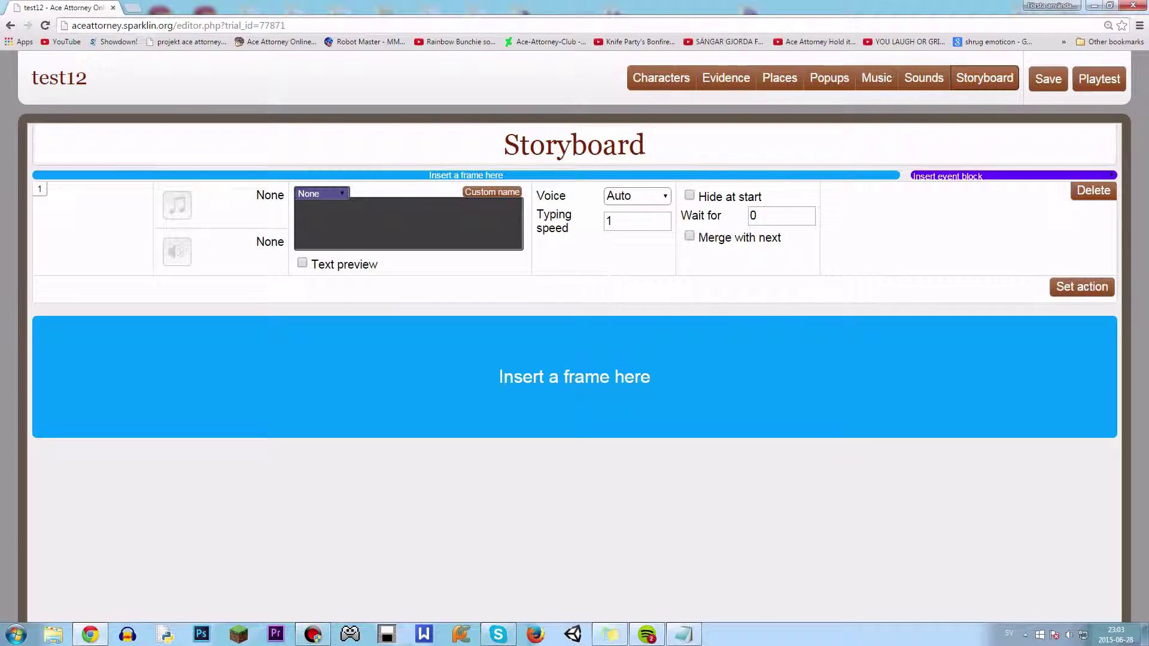
# - Choose asking the player to select an answer as frame 1's action, and clear the first answer's label
pyautogui.click(1082, 286)
pyautogui.click(887, 337)
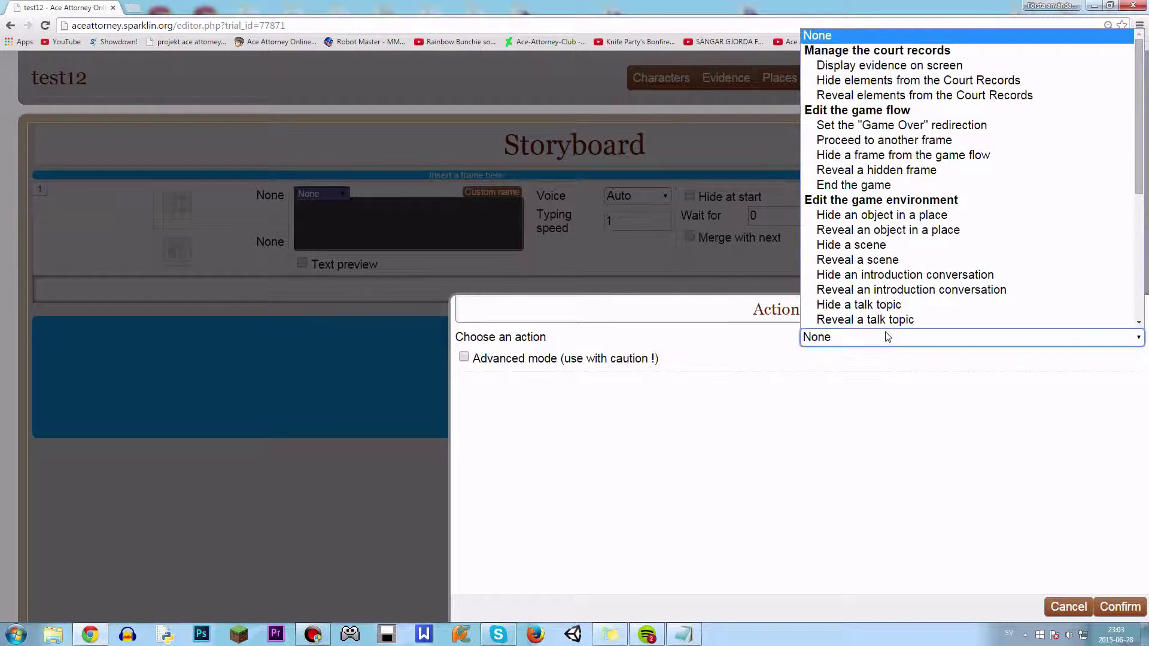
pyautogui.click(887, 336)
pyautogui.click(946, 427)
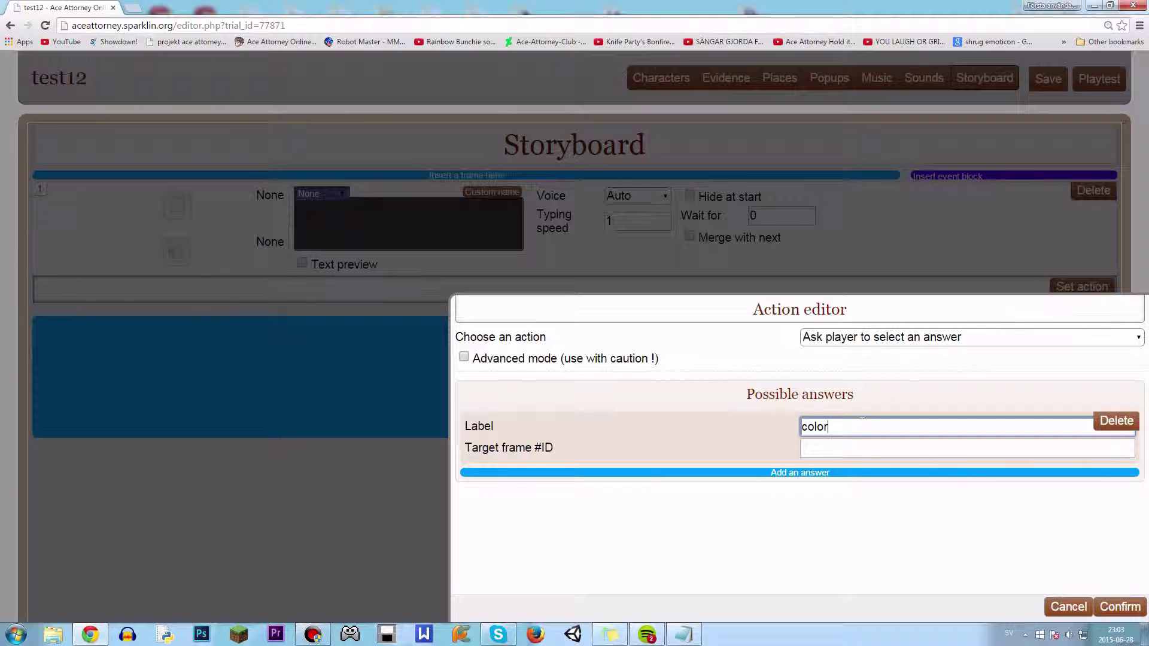
pyautogui.press('BackSpace')
pyautogui.press('BackSpace')
pyautogui.press('BackSpace')
pyautogui.press('BackSpace')
# - Switch to Notepad and draft a numbered list of answers starting with "1 = red", then return to the action editor
pyautogui.click(684, 634)
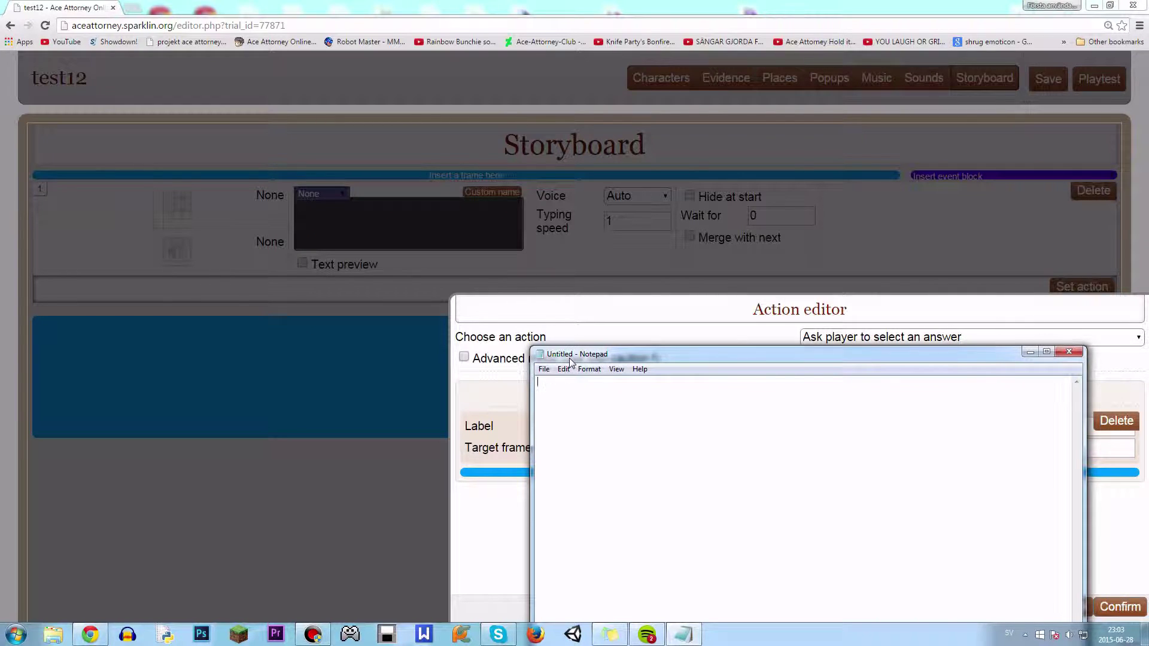
pyautogui.click(1113, 564)
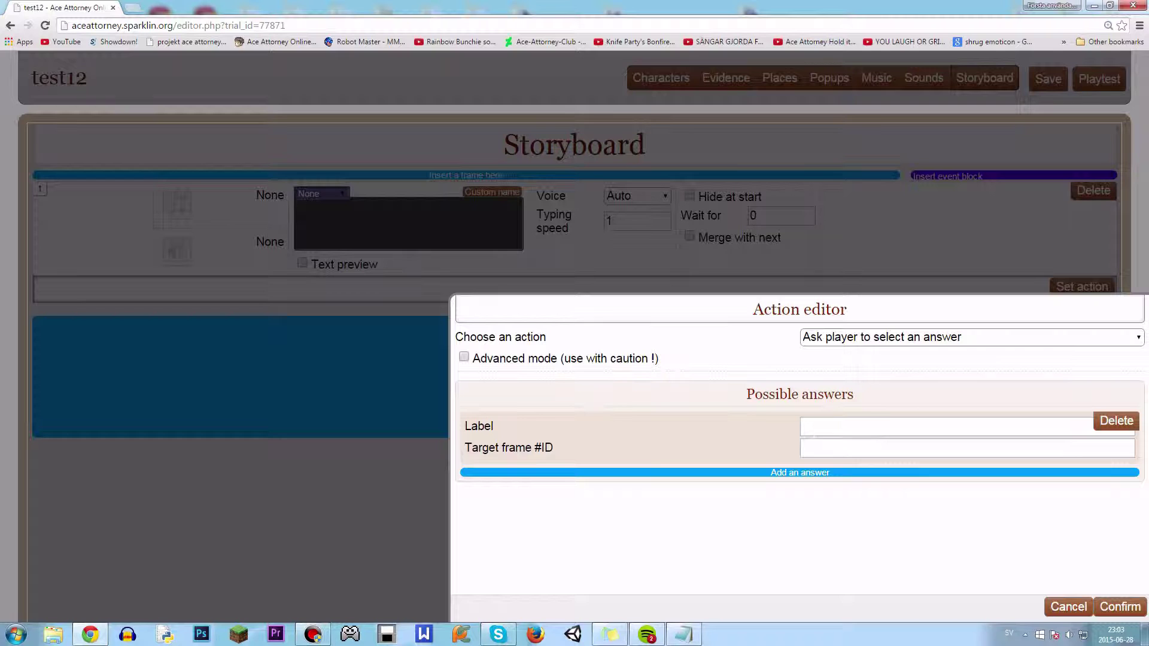
pyautogui.click(812, 450)
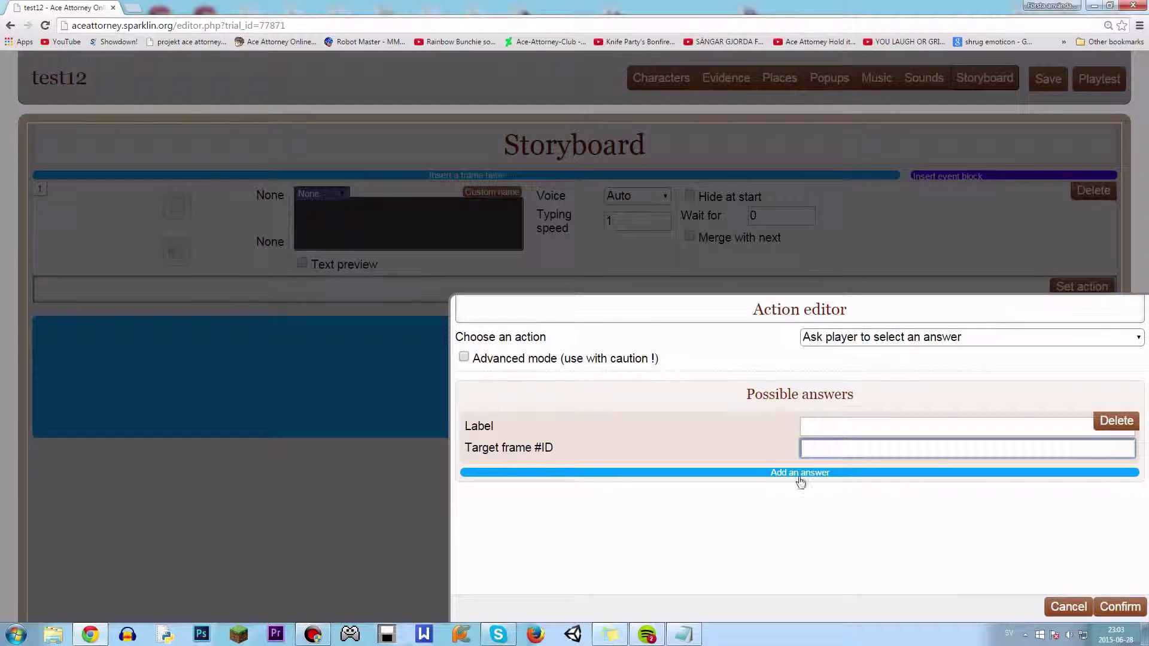
pyautogui.click(683, 634)
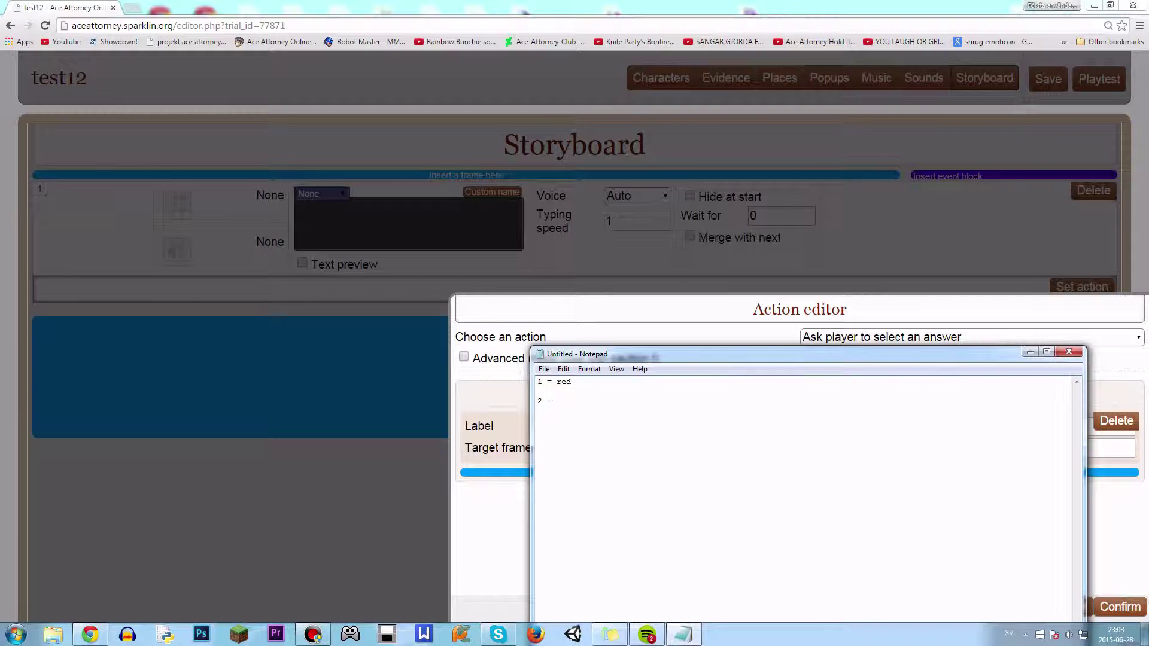
pyautogui.press('Return')
pyautogui.write('q3')
pyautogui.hotkey('ctrl', 'a')
pyautogui.click(493, 520)
# - Enter Red, Green and Blue as the possible answers and apply the action to frame 1
pyautogui.click(861, 424)
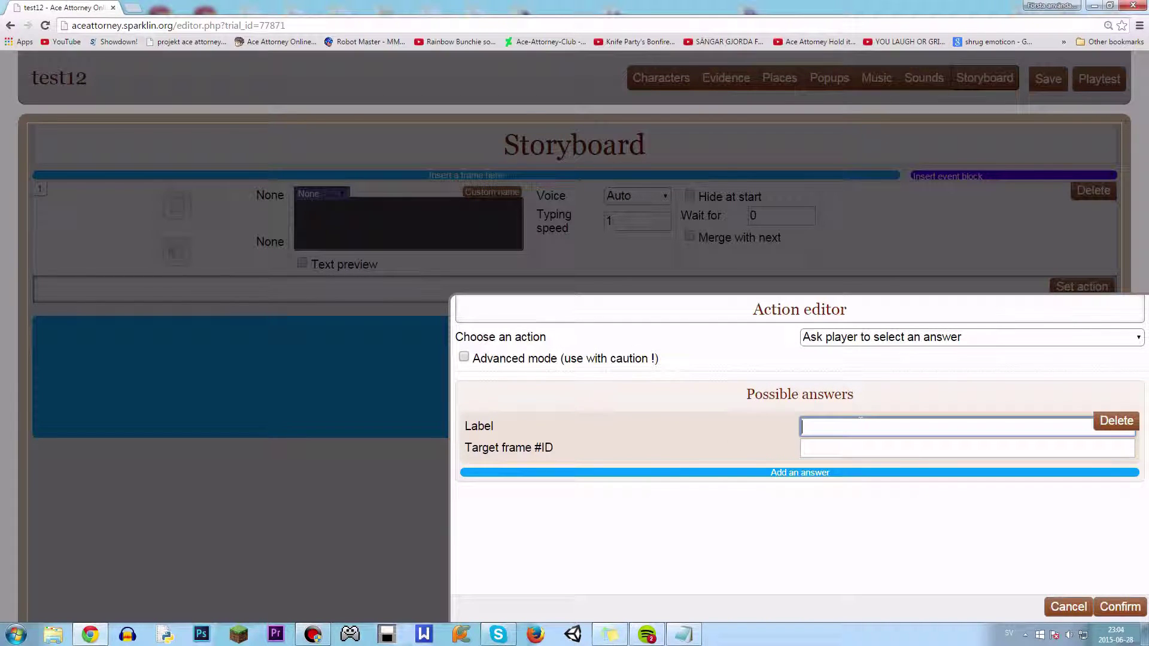
pyautogui.write('Red')
pyautogui.click(838, 473)
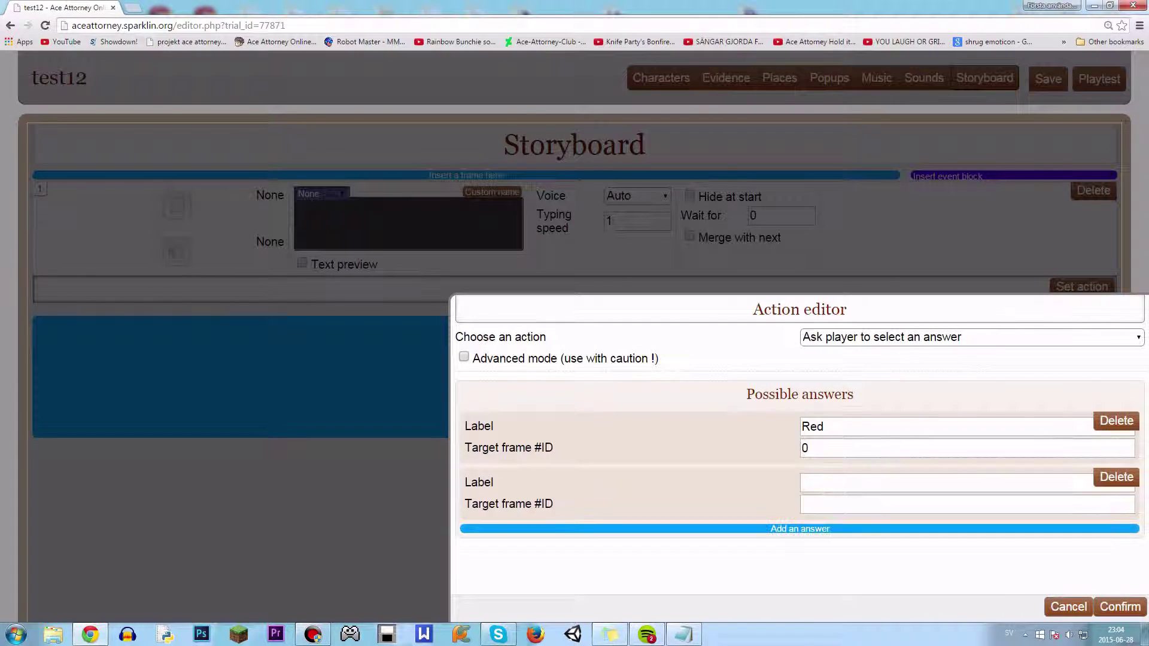
pyautogui.write('Green')
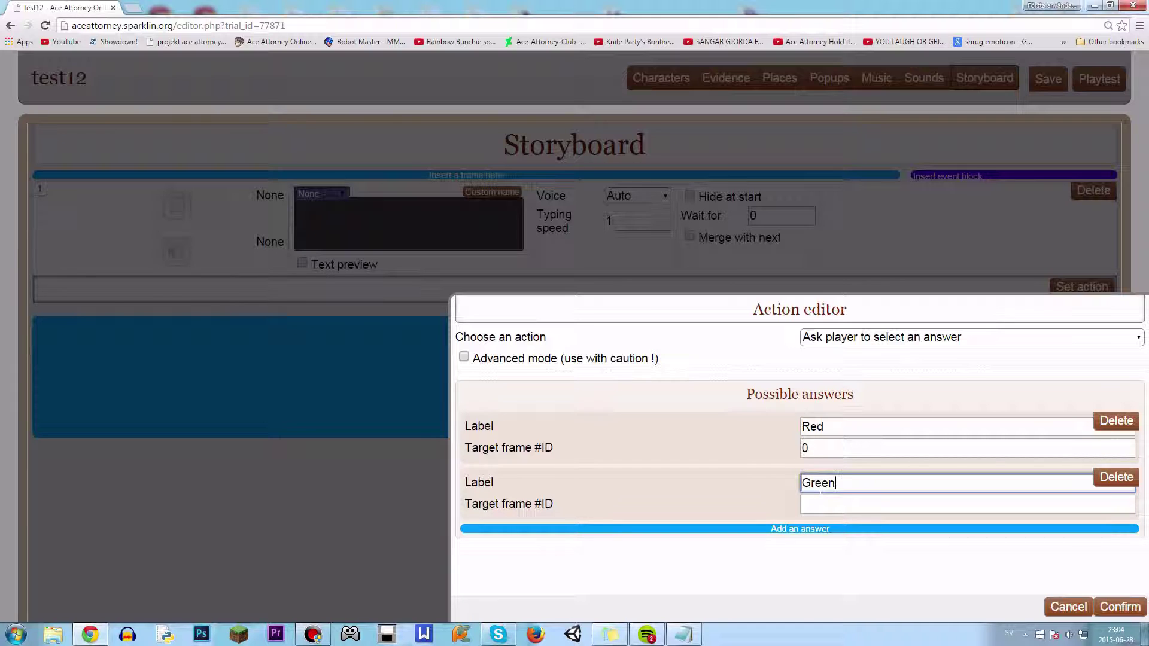
pyautogui.click(800, 529)
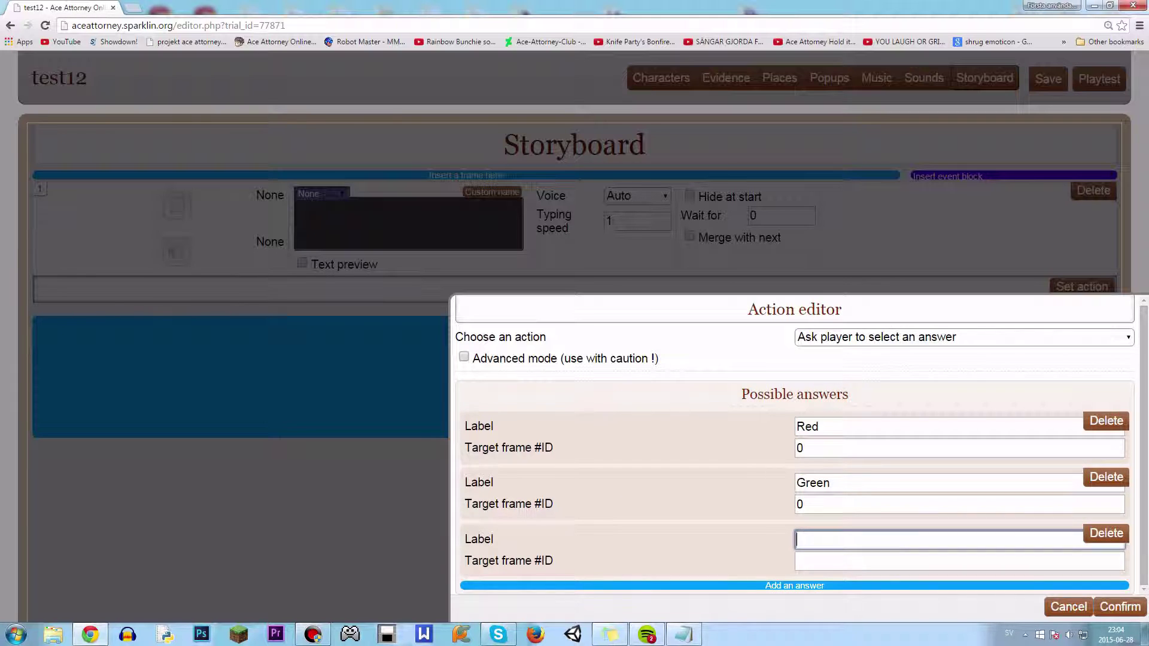
pyautogui.write('Blue')
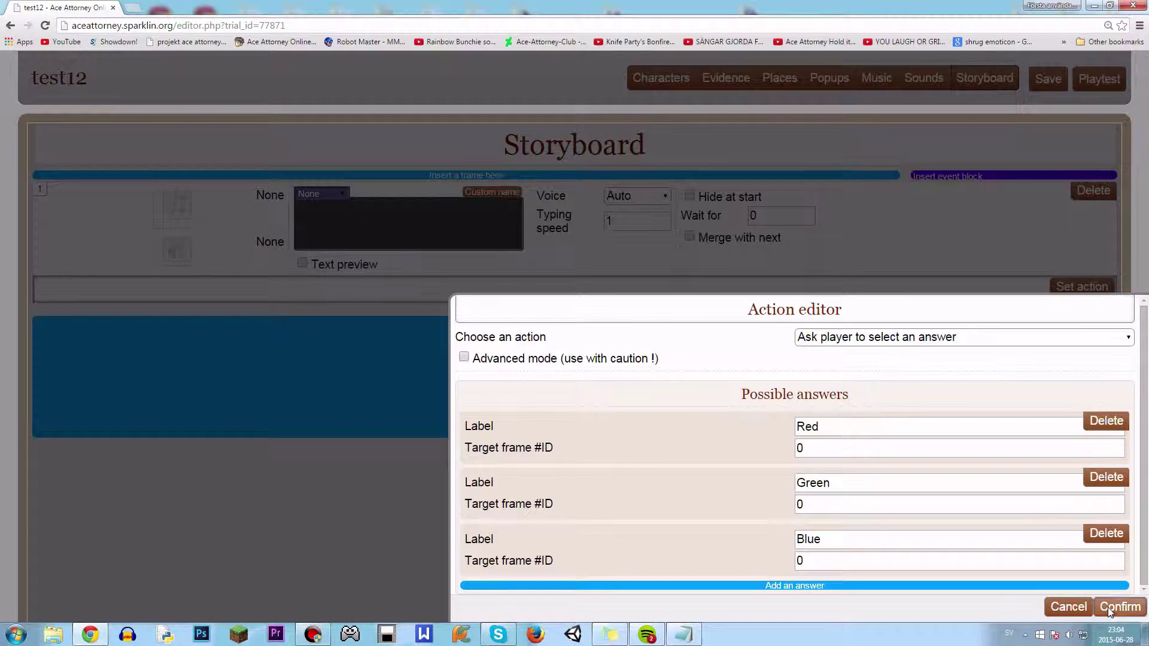
pyautogui.click(1119, 607)
# - Insert three more empty frames after frame 1 in the storyboard
pyautogui.click(574, 346)
pyautogui.click(397, 477)
pyautogui.scroll(-2, 398, 477)
pyautogui.click(539, 538)
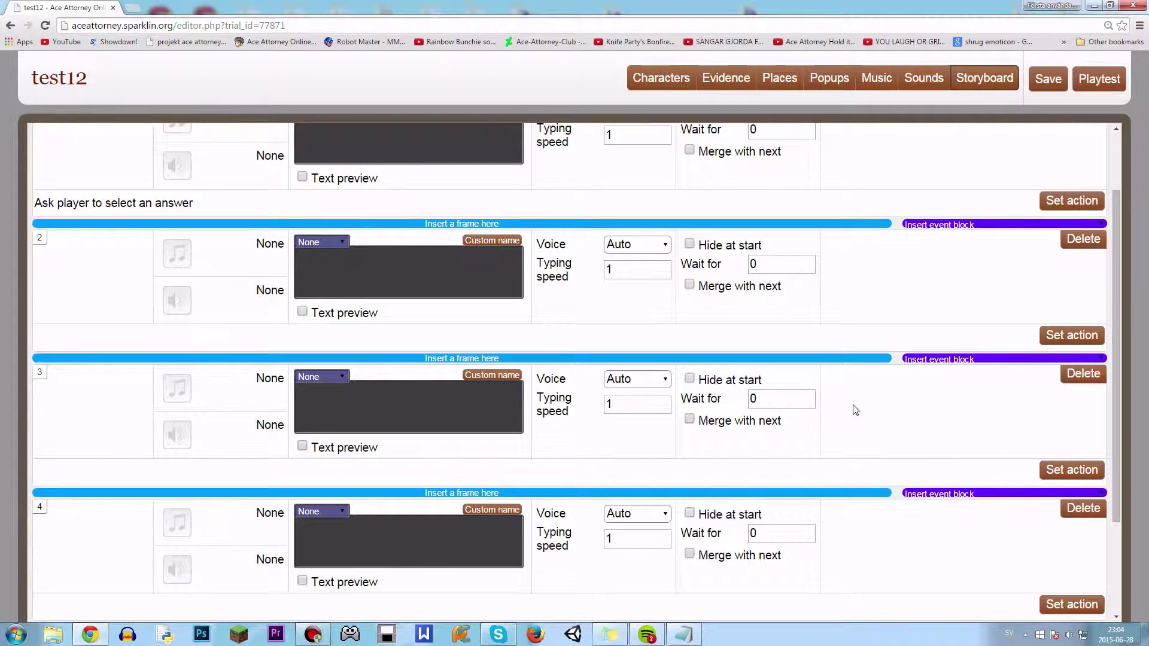
# - Set the wait time of frames 2, 3 and 4 to 1
pyautogui.doubleClick(784, 265)
pyautogui.write('1')
pyautogui.doubleClick(778, 396)
pyautogui.write('1')
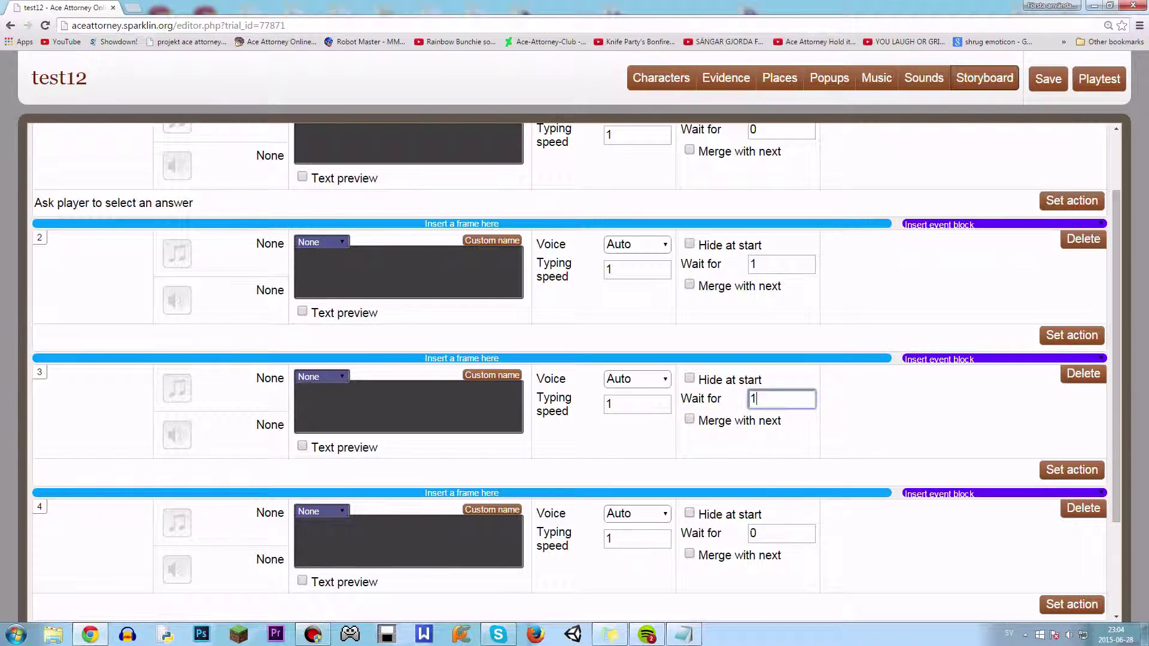
pyautogui.doubleClick(769, 533)
pyautogui.write('1')
# - Set the action of frames 2, 3 and 4 to defining new variables
pyautogui.click(1091, 337)
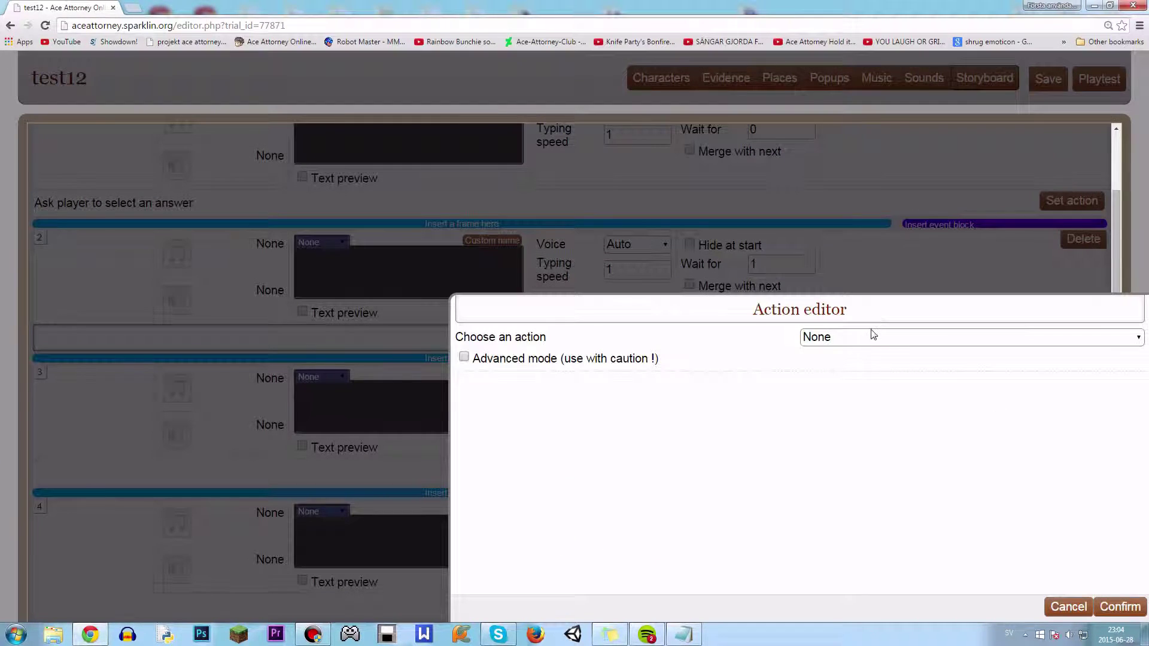
pyautogui.click(875, 336)
pyautogui.click(878, 320)
pyautogui.click(1116, 606)
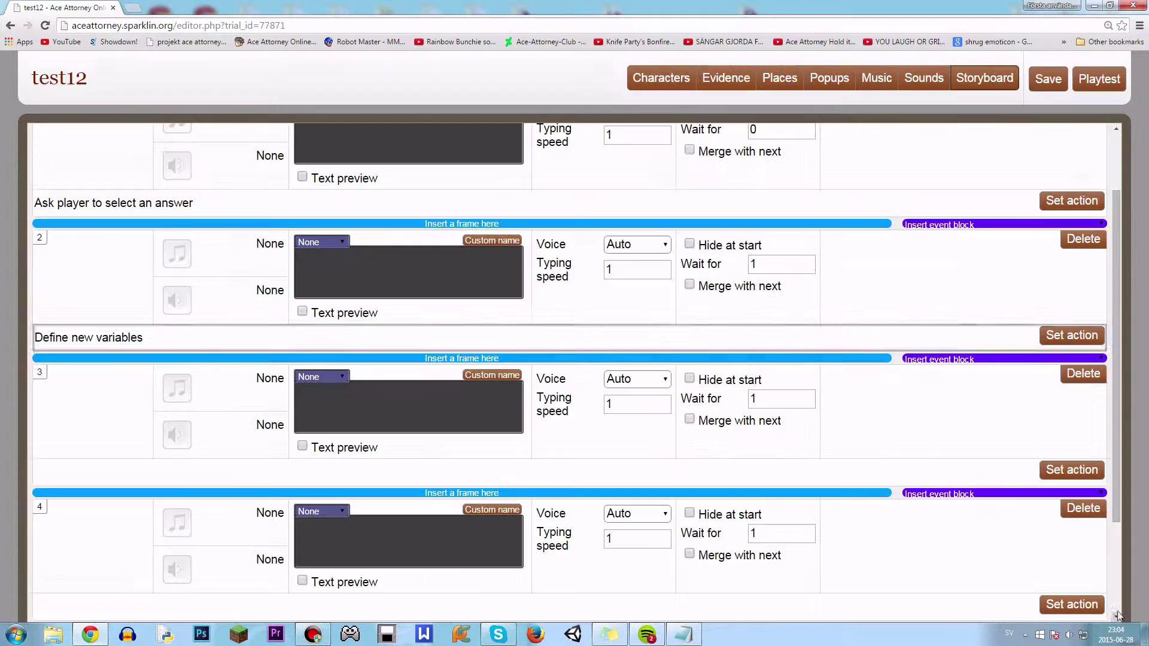
pyautogui.click(1072, 471)
pyautogui.click(906, 338)
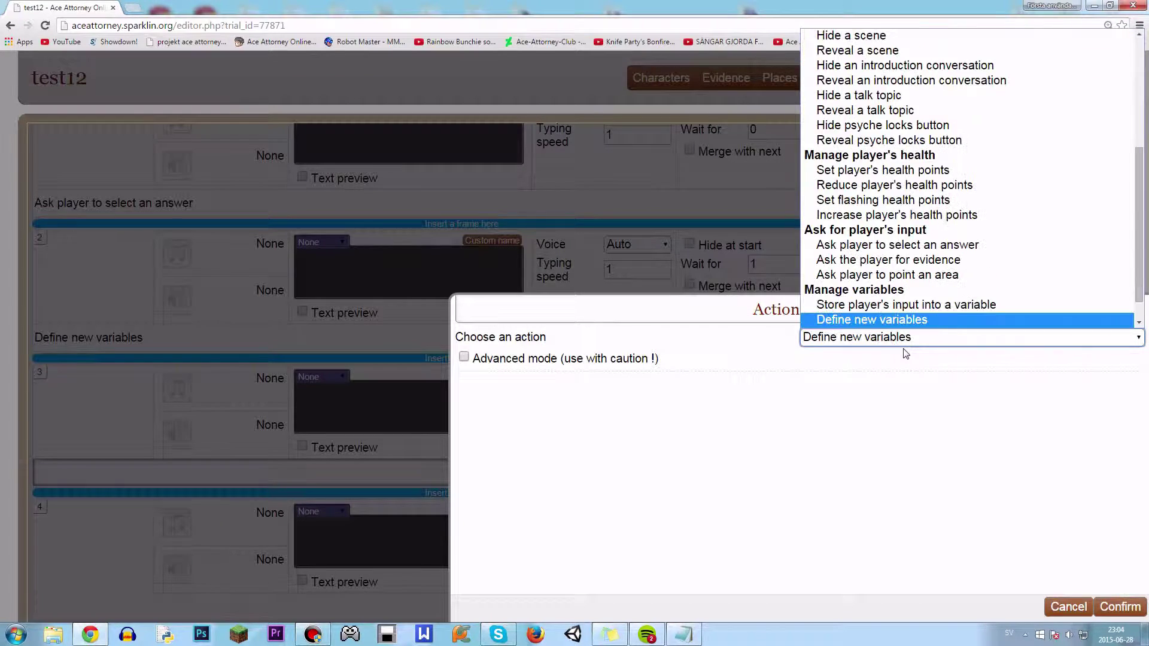
pyautogui.click(907, 320)
pyautogui.click(1119, 606)
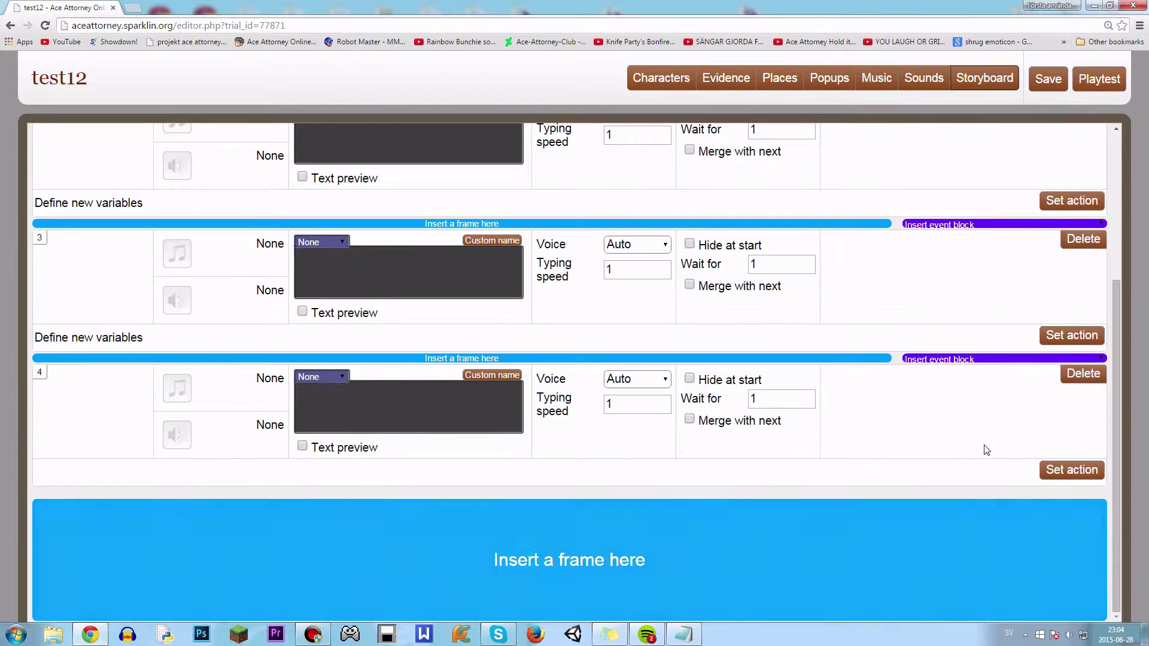
pyautogui.click(1072, 470)
pyautogui.click(880, 340)
pyautogui.click(880, 320)
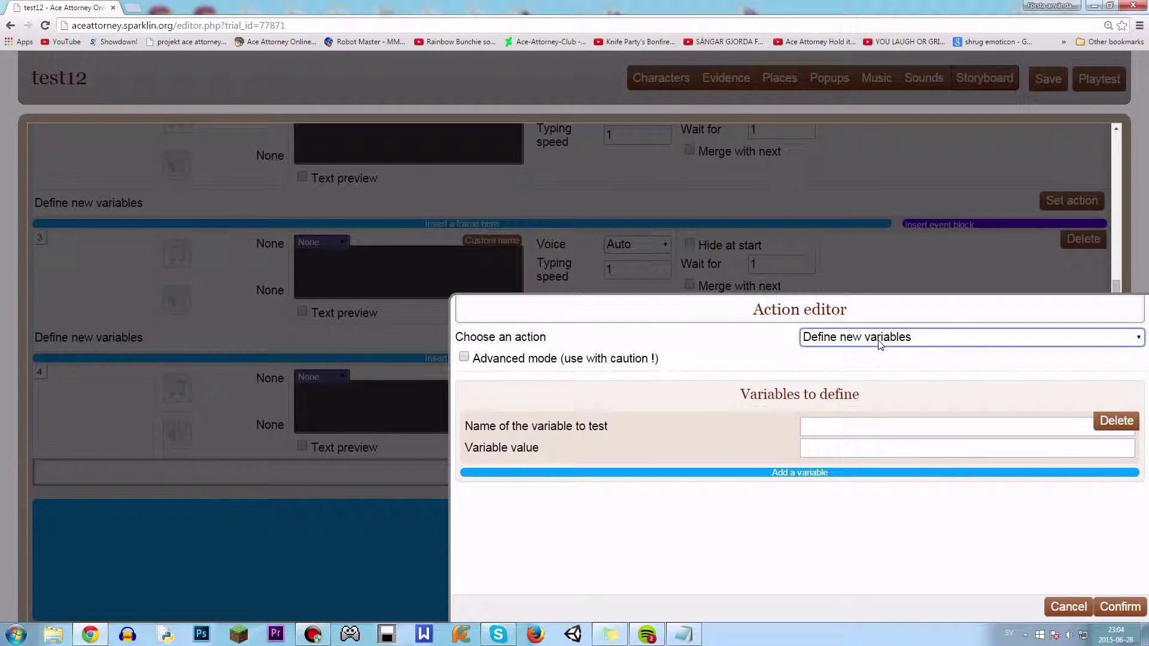
pyautogui.click(1108, 605)
# - Define the variable color with value 1 in frame 2's action, checking the numbered list in Notepad
pyautogui.scroll(3, 852, 374)
pyautogui.click(1069, 419)
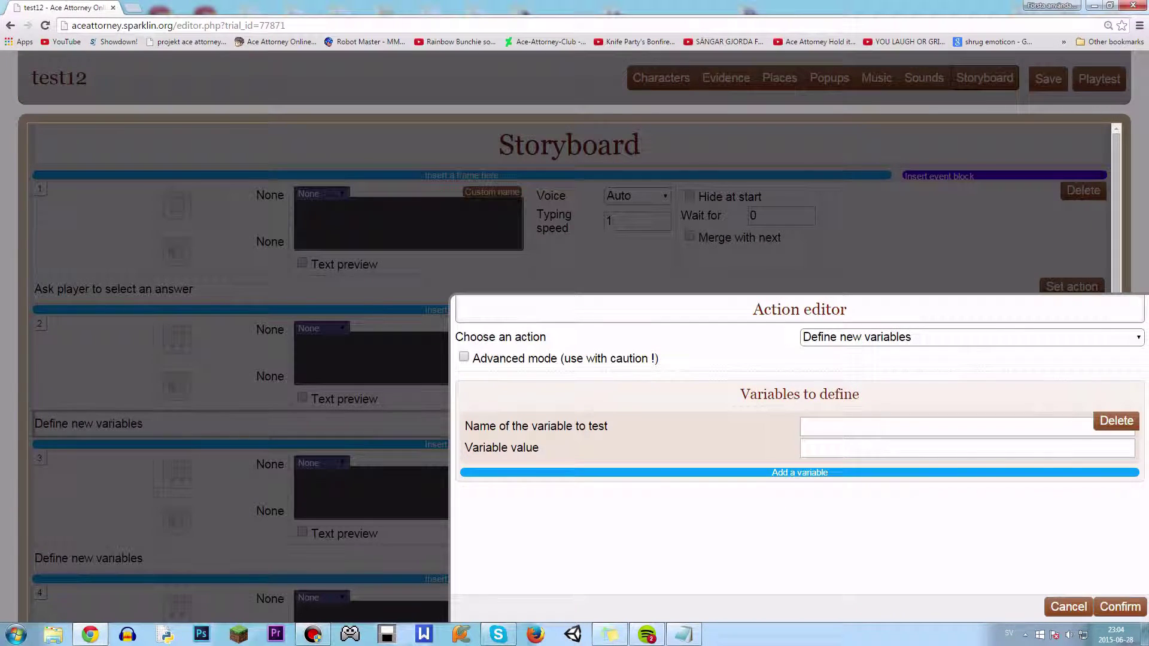
pyautogui.click(837, 428)
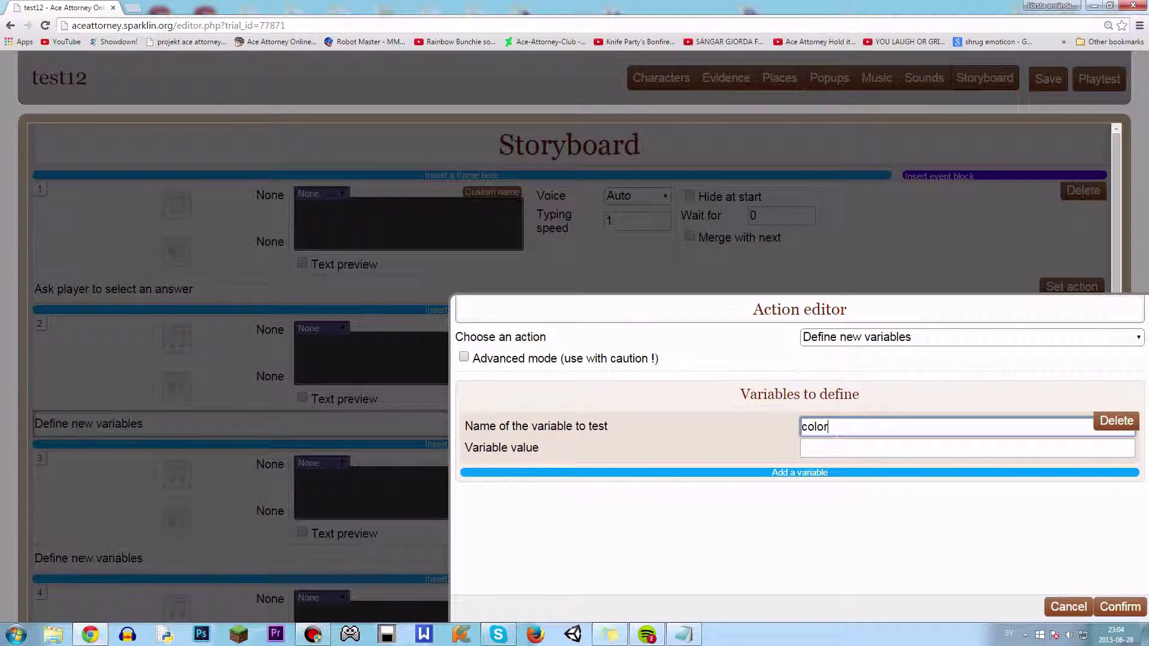
pyautogui.press('Tab')
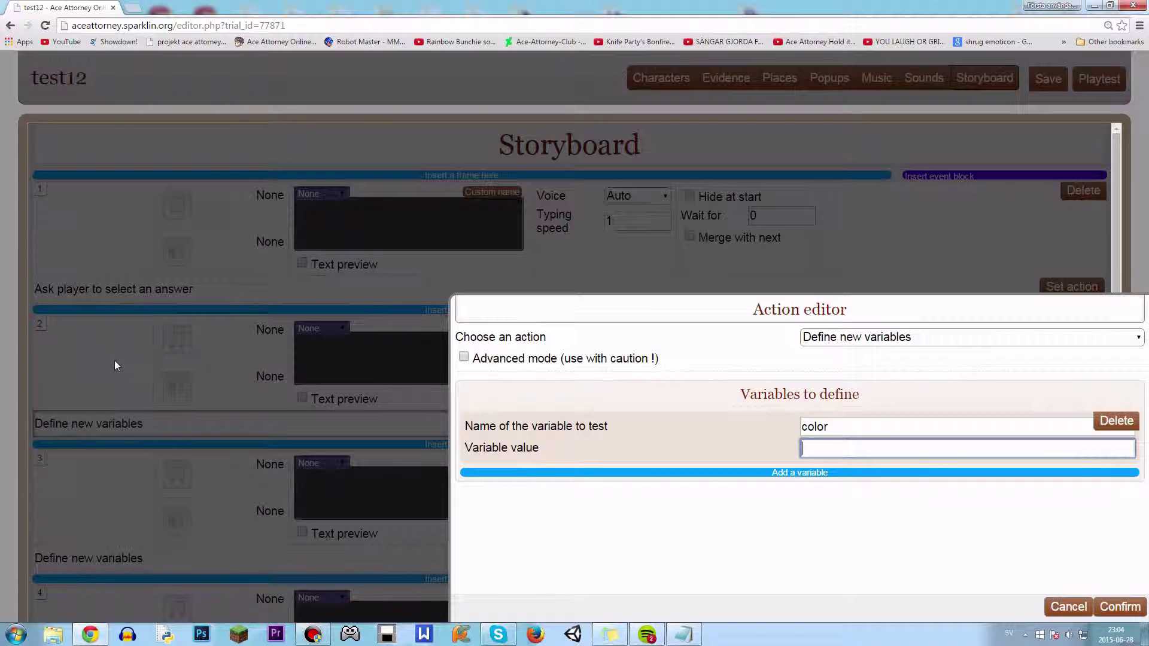
pyautogui.click(677, 635)
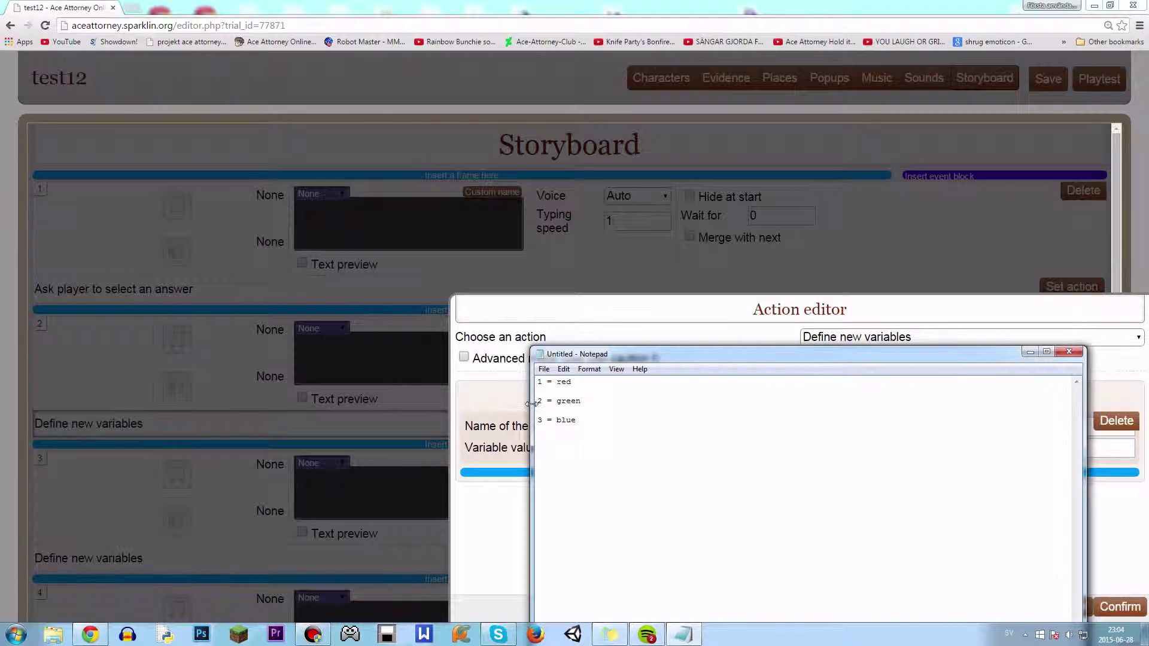
pyautogui.hotkey('alt', 'Tab')
pyautogui.write('1')
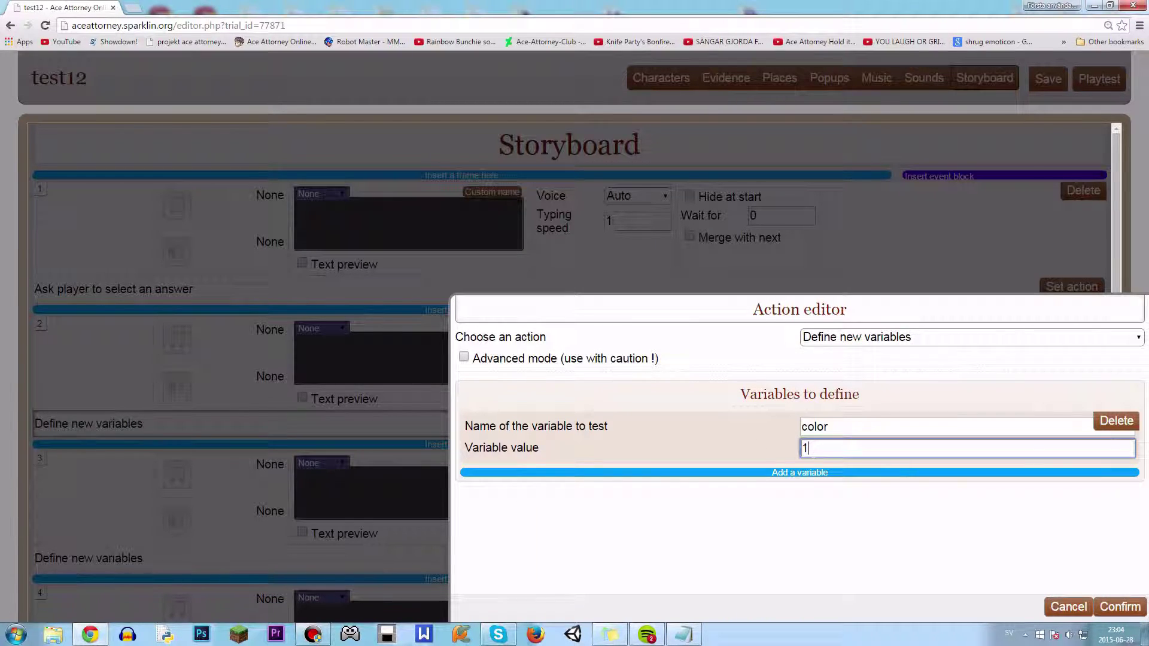
pyautogui.click(1120, 607)
# - Define the variable color with value 2 in frame 3's action, checking the numbered list in Notepad
pyautogui.scroll(-2, 990, 438)
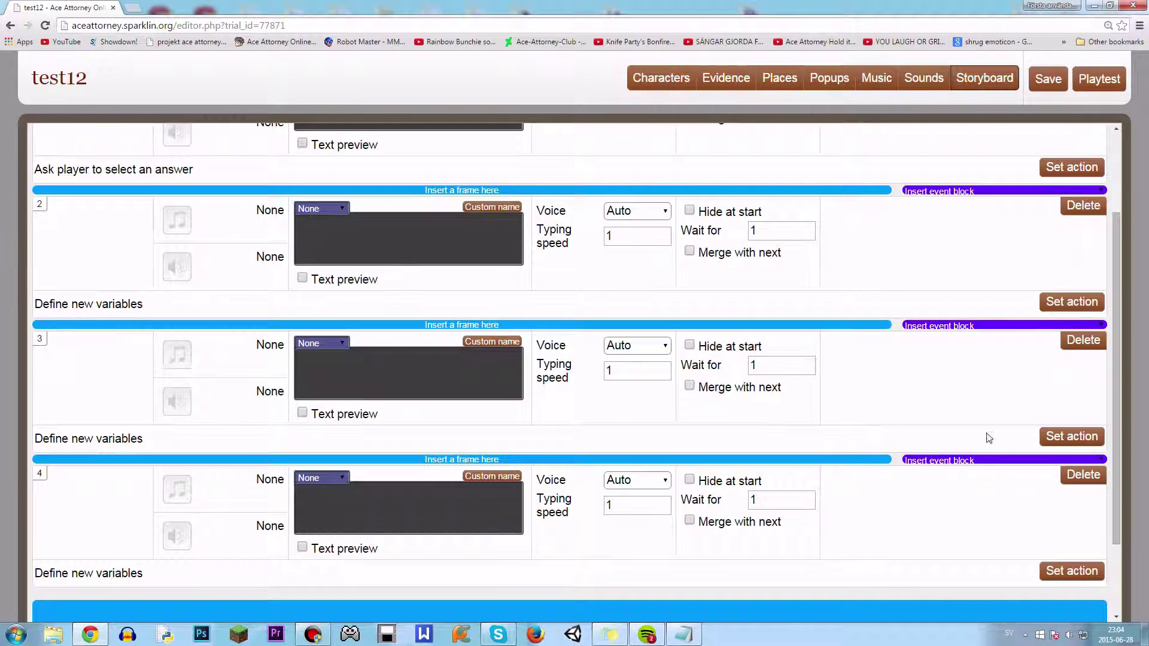
pyautogui.click(1072, 442)
pyautogui.click(875, 431)
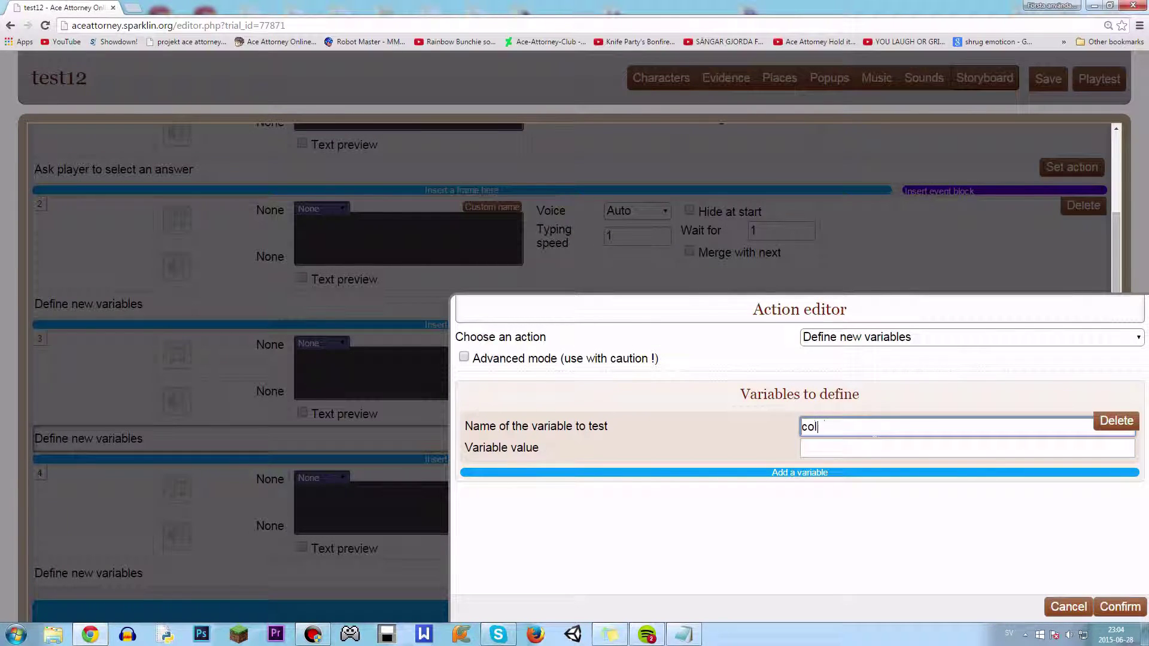
pyautogui.write('color')
pyautogui.click(866, 446)
pyautogui.click(683, 634)
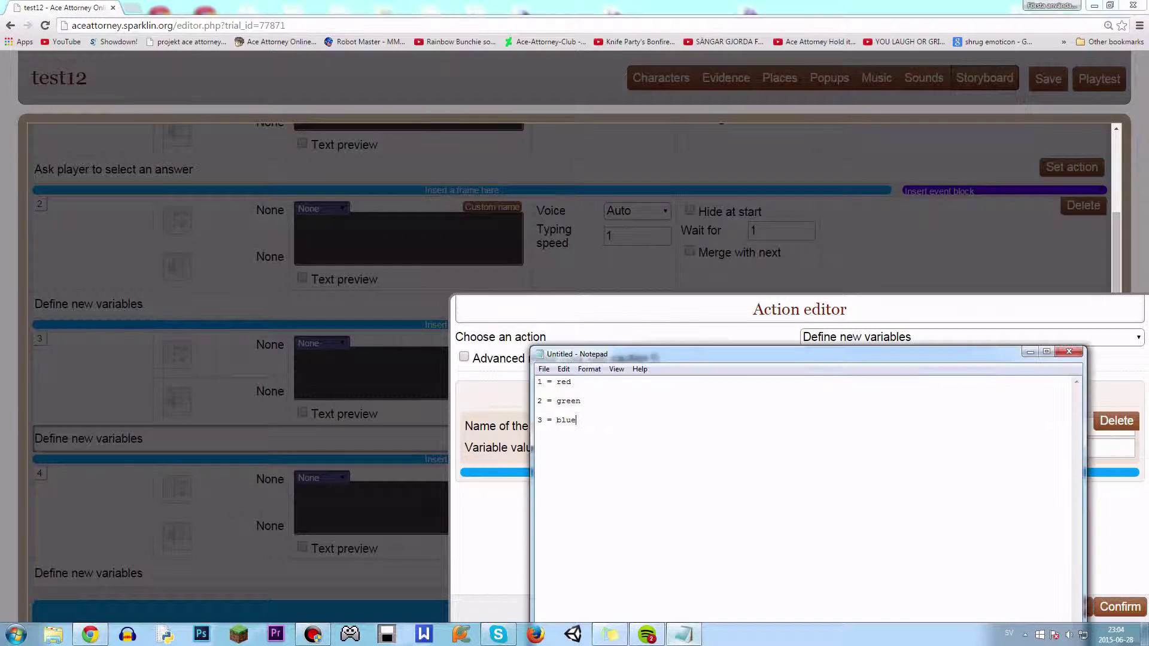
pyautogui.hotkey('alt', 'Tab')
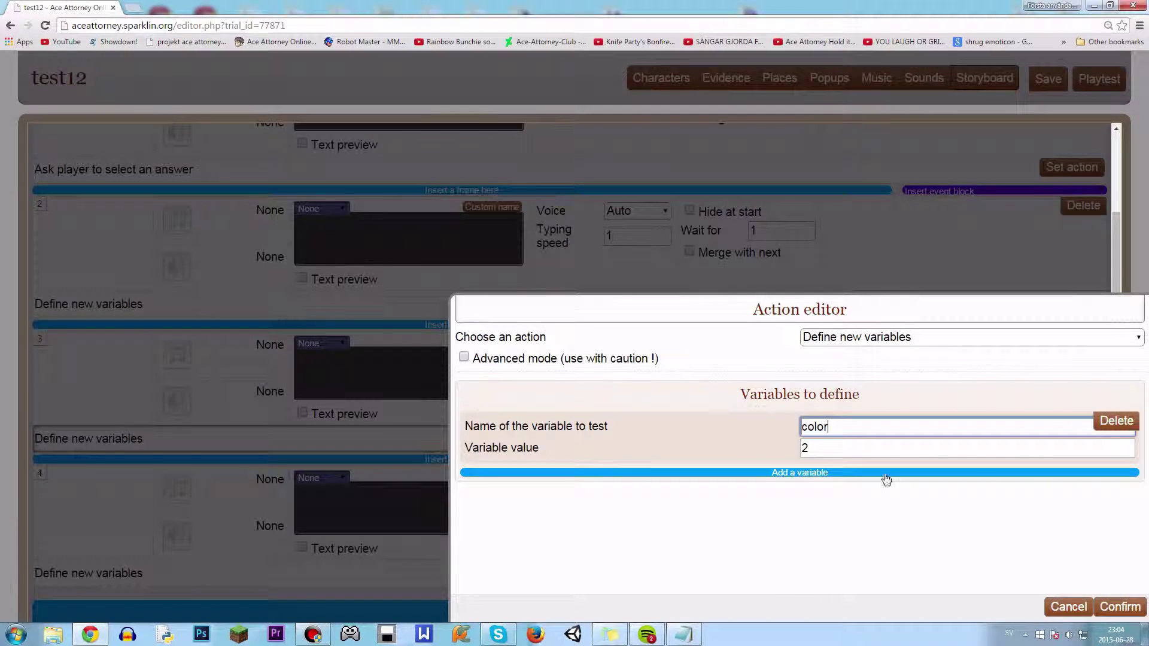
pyautogui.click(1120, 607)
# - Define the variable color and its value in frame 4's action, checking the numbered color list in Notepad
pyautogui.click(1046, 514)
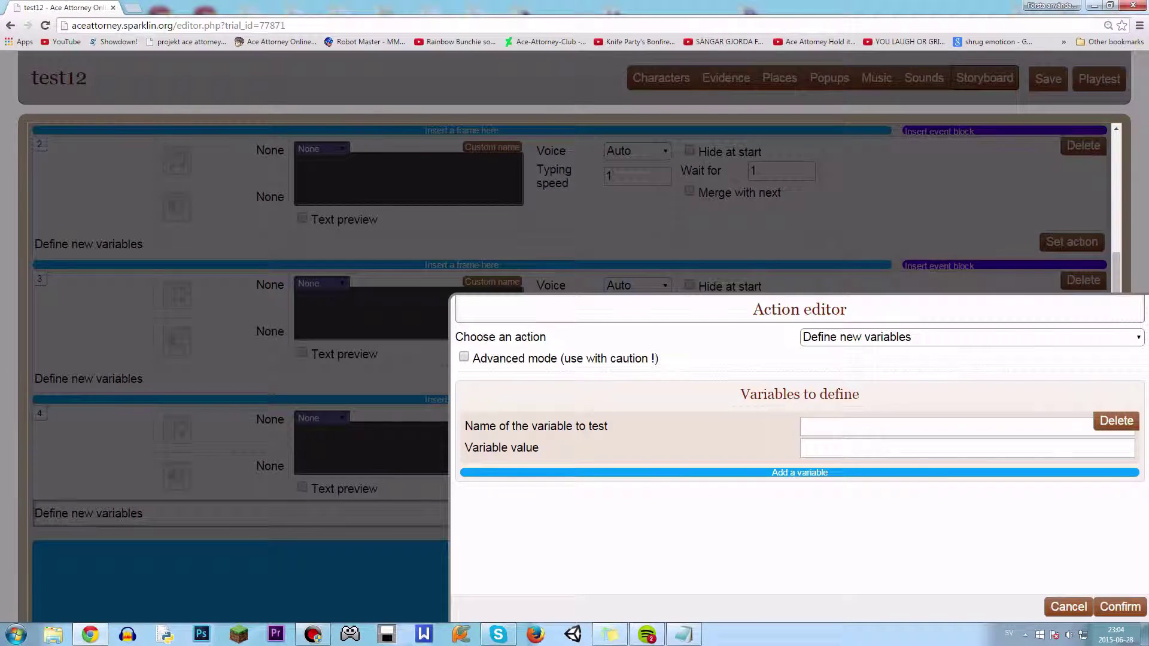
pyautogui.write('color')
pyautogui.press('Tab')
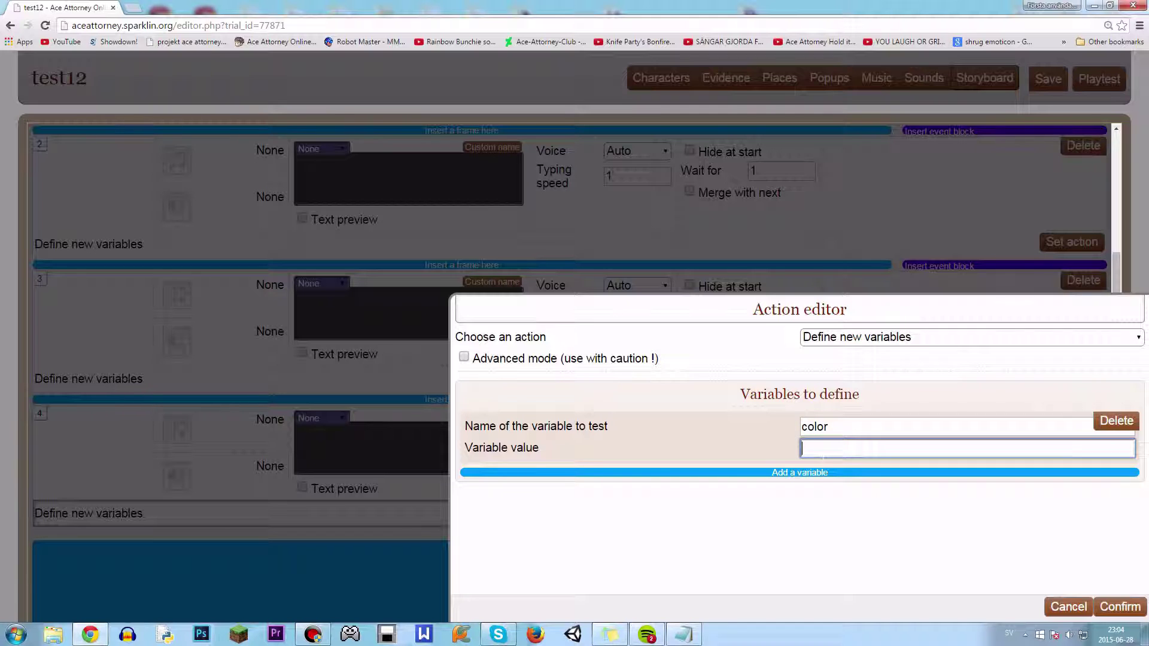
pyautogui.write('2')
pyautogui.click(683, 634)
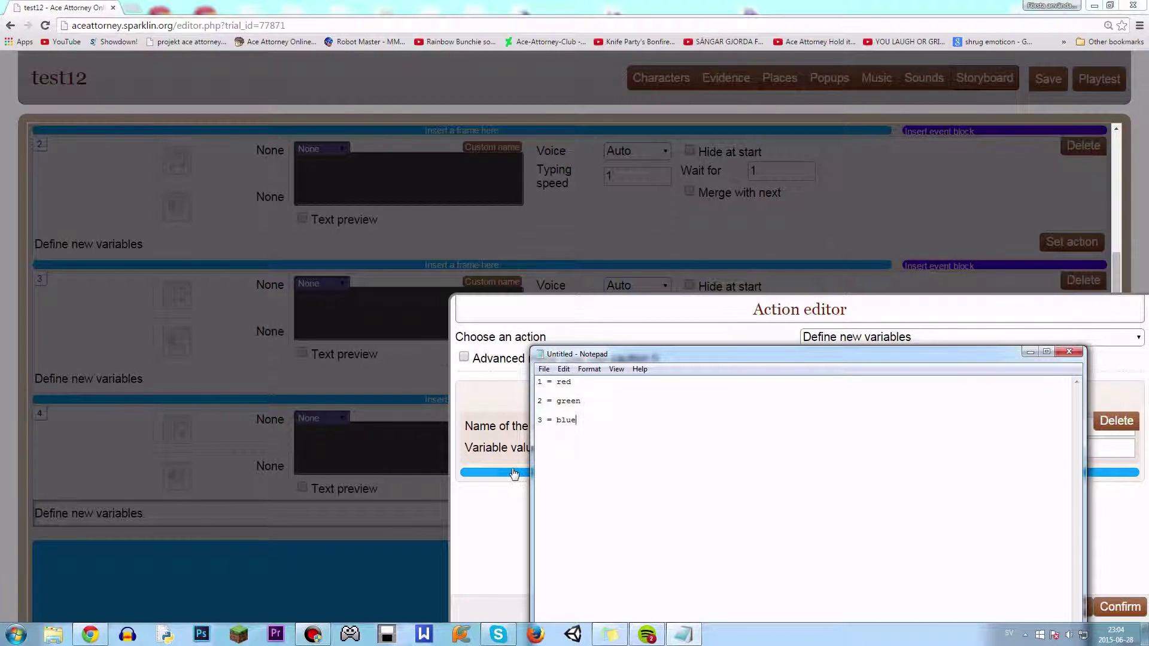
pyautogui.click(505, 562)
pyautogui.click(1118, 607)
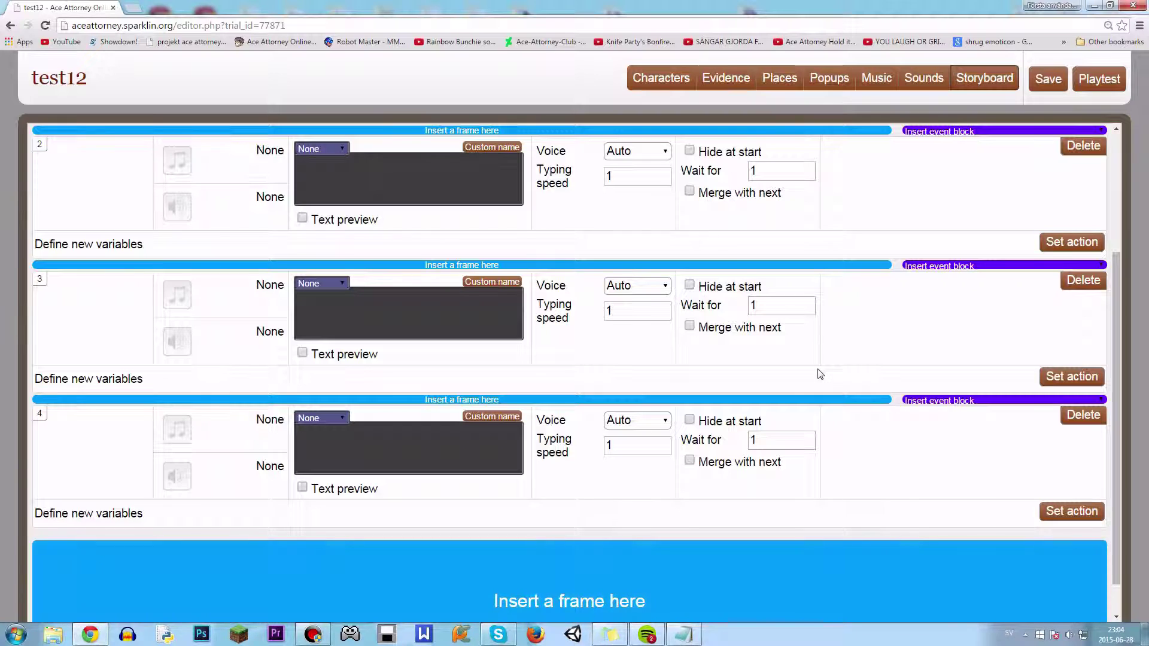
# - Append a new frame after frame 4 and set its wait time to 1
pyautogui.scroll(-1, 383, 473)
pyautogui.click(347, 582)
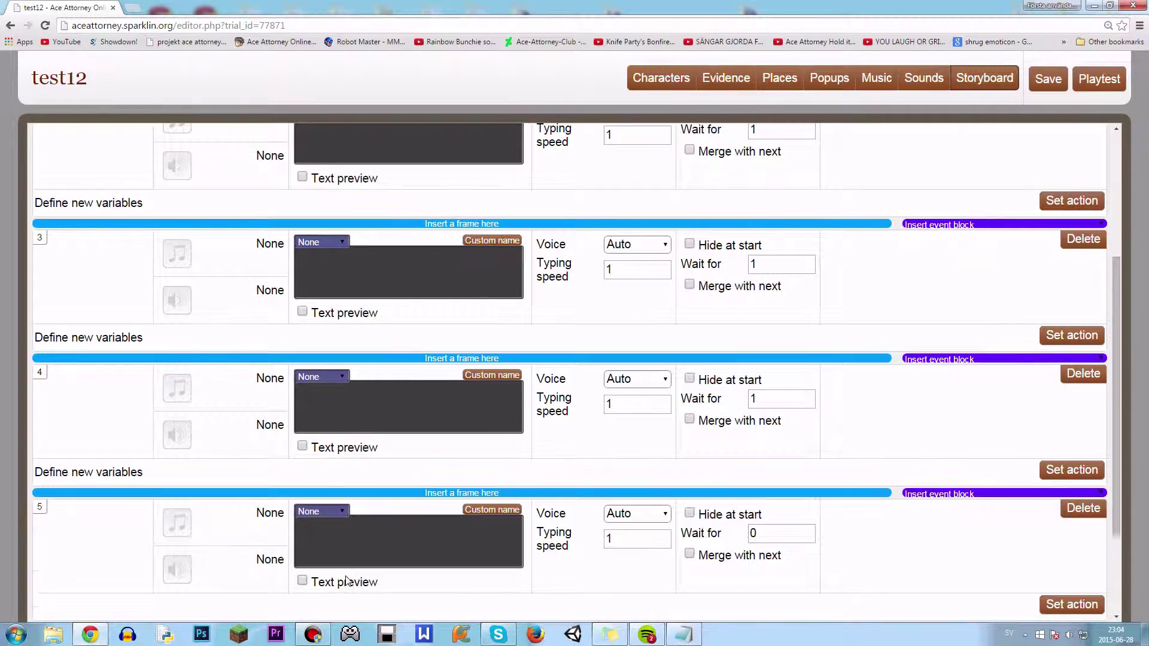
pyautogui.click(753, 533)
# - Insert a new frame between frames 2 and 3 and set its wait time to 1
pyautogui.scroll(3, 404, 411)
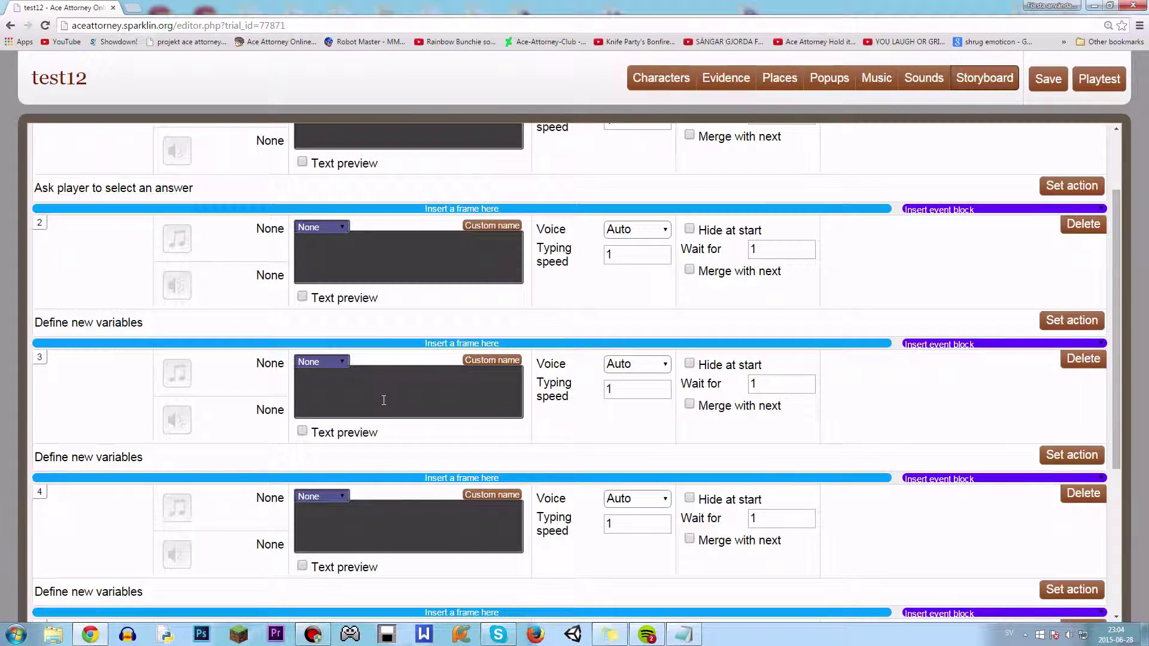
pyautogui.scroll(1, 705, 353)
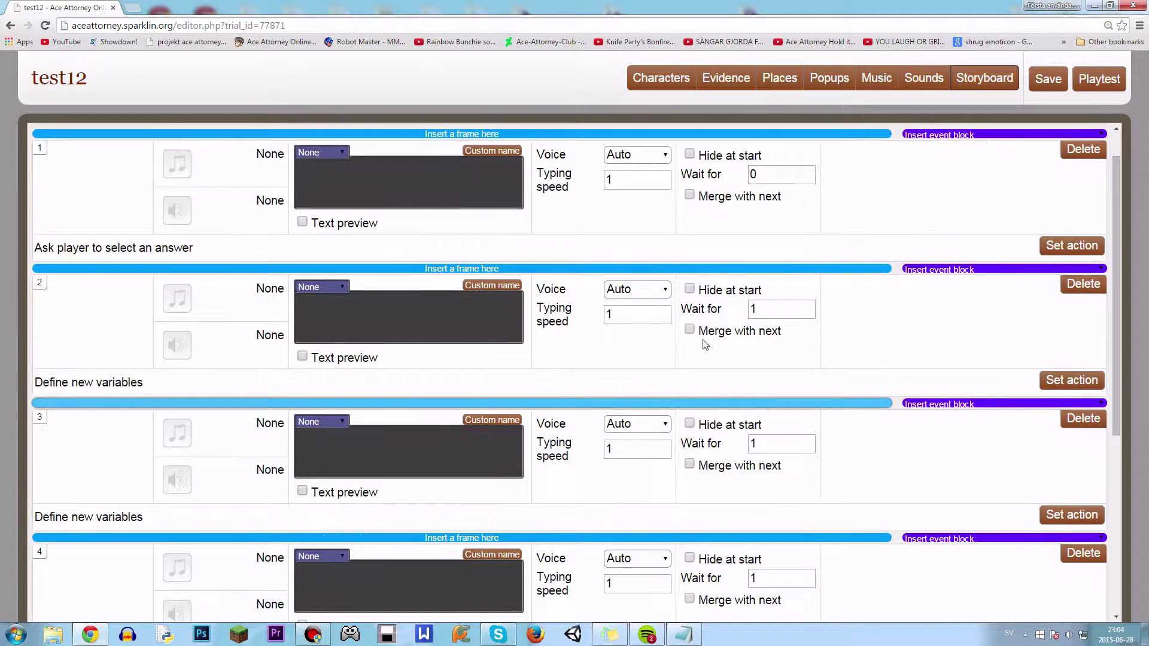
pyautogui.click(665, 403)
pyautogui.doubleClick(759, 443)
pyautogui.write('1')
# - Set the action of the new frame after frame 2 to proceed to another frame, with target frame 5
pyautogui.click(1071, 515)
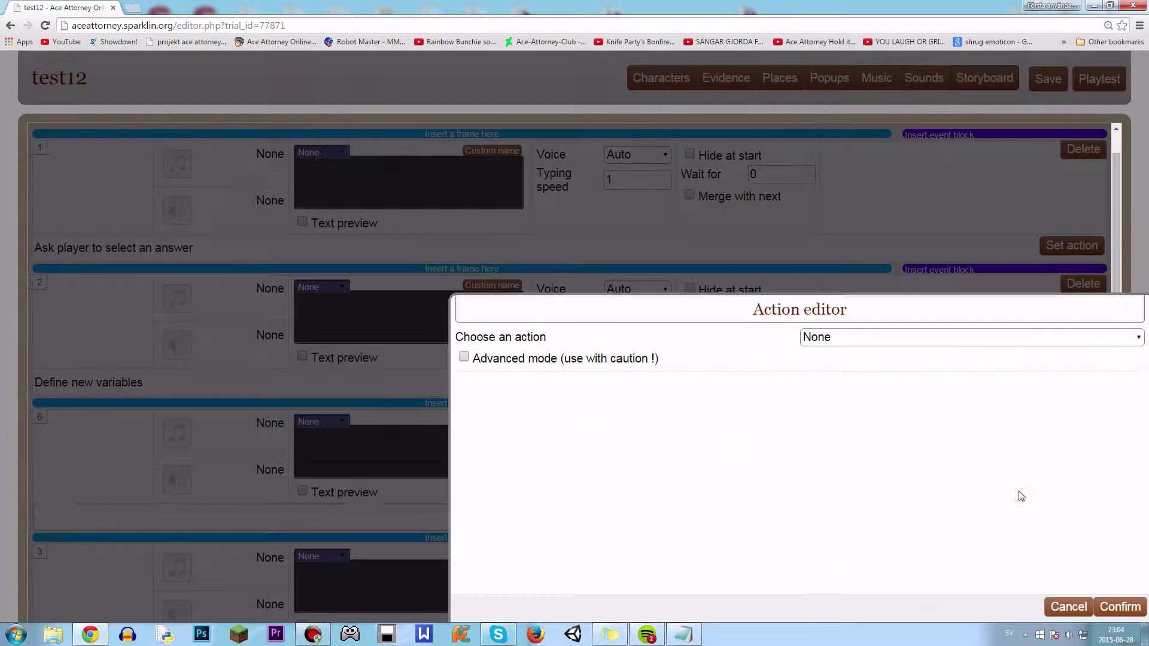
pyautogui.click(825, 333)
pyautogui.click(898, 228)
pyautogui.scroll(-8, 129, 521)
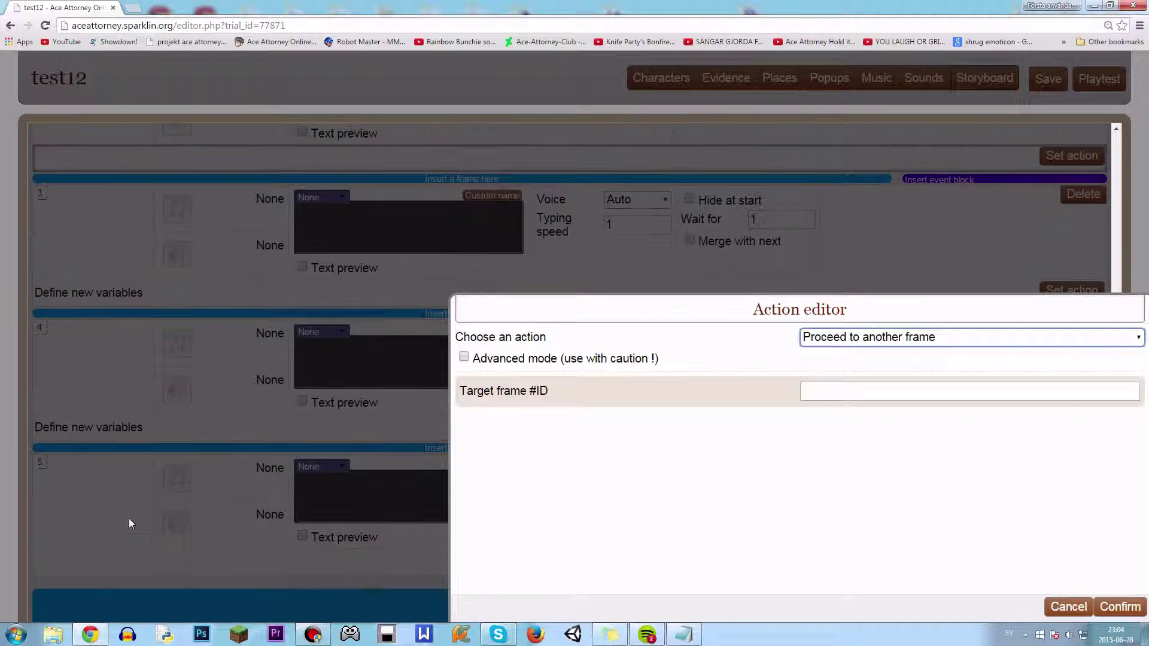
pyautogui.write('3')
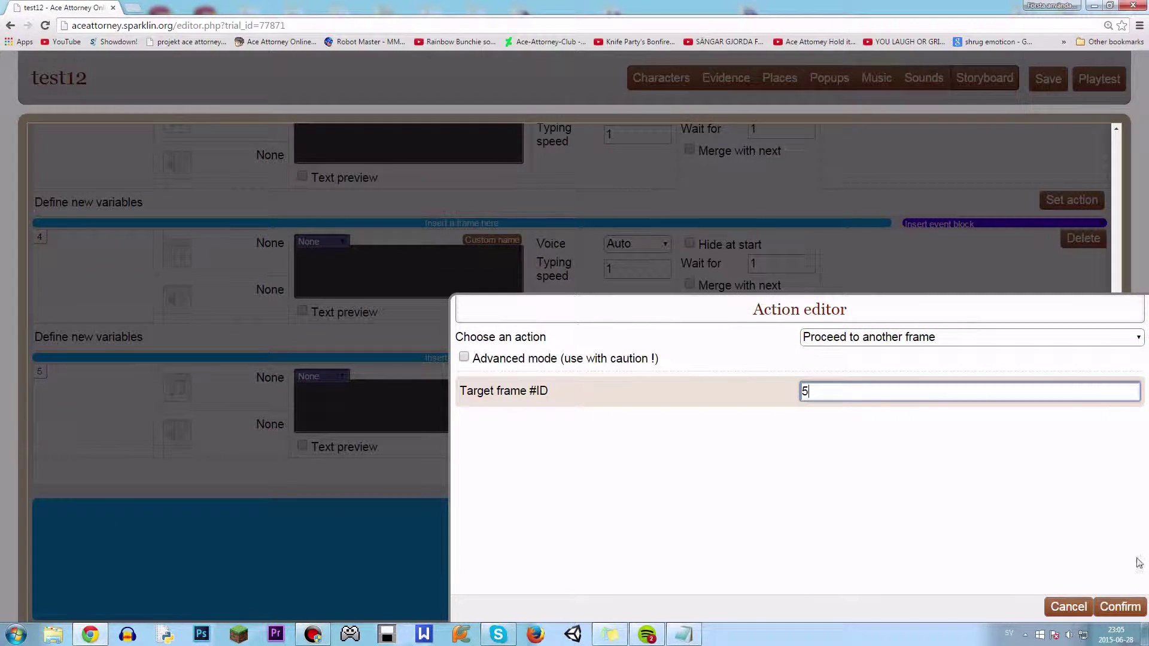
pyautogui.click(1120, 606)
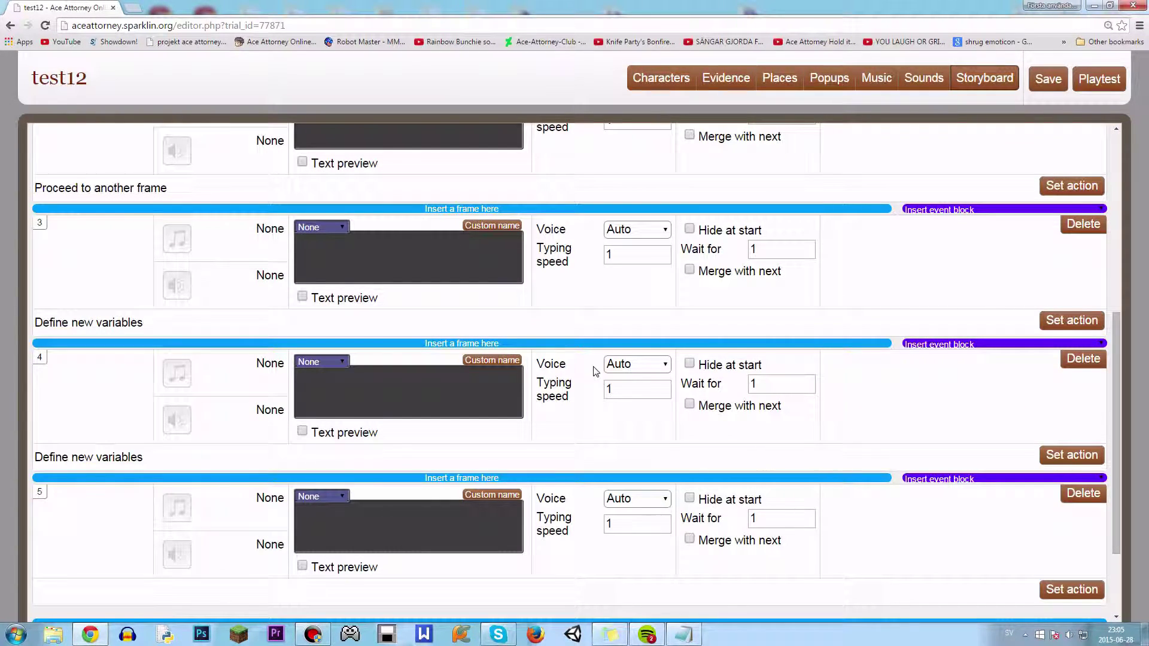
# - Insert a frame between frames 3 and 4 and make its action proceed to target frame 5
pyautogui.click(622, 343)
pyautogui.click(1071, 454)
pyautogui.click(816, 337)
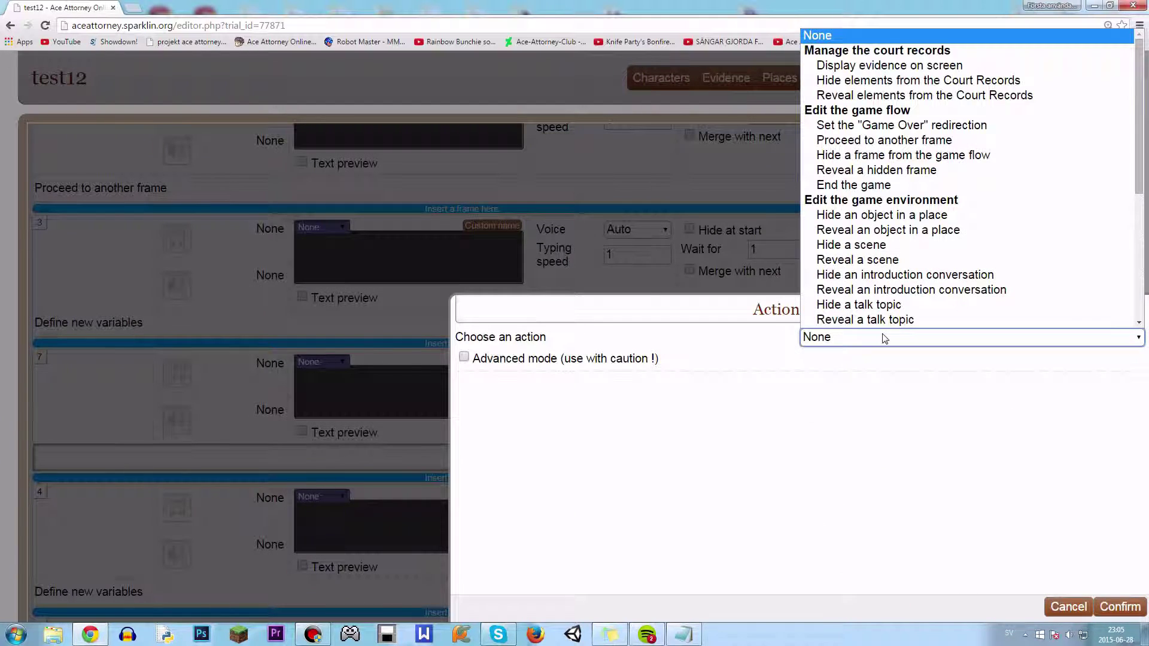
pyautogui.click(872, 139)
pyautogui.scroll(-4, 241, 478)
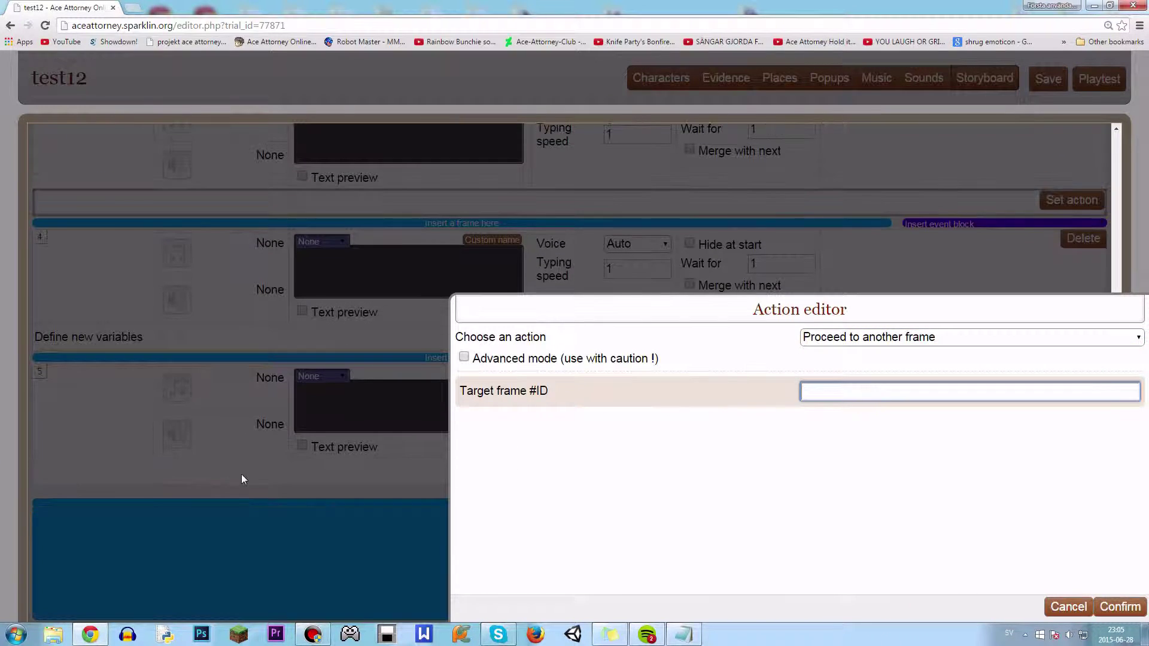
pyautogui.write('5')
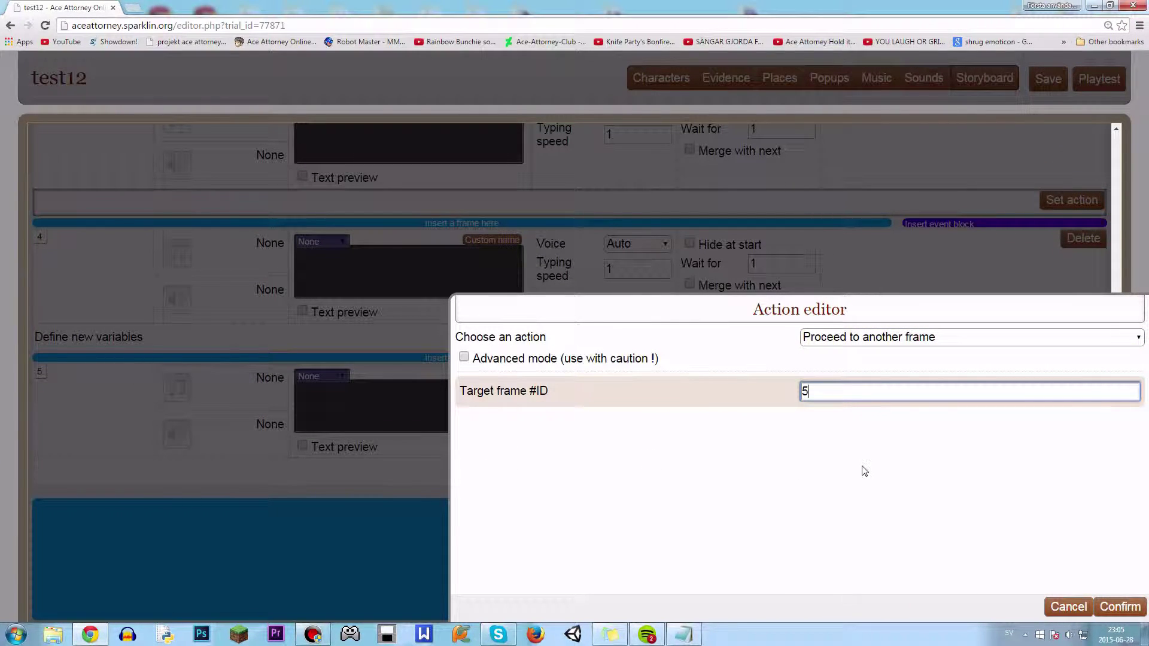
pyautogui.click(1108, 607)
# - Set frame 5's action to evaluating conditions to redirect the player
pyautogui.click(1086, 466)
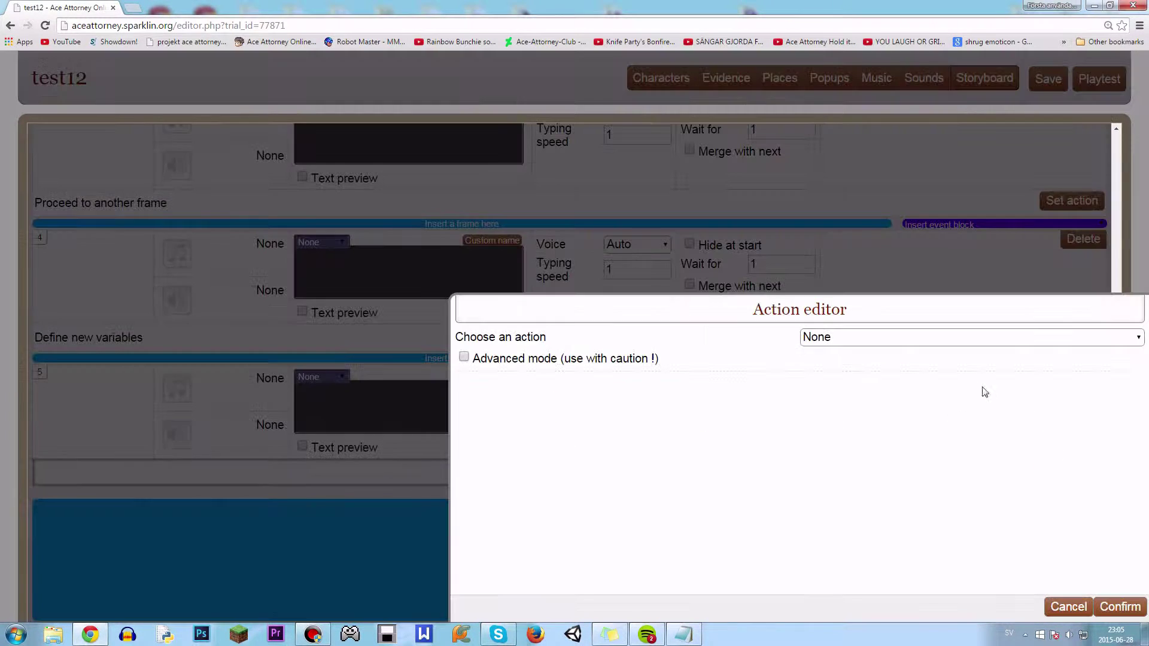
pyautogui.click(982, 337)
pyautogui.scroll(-5, 898, 186)
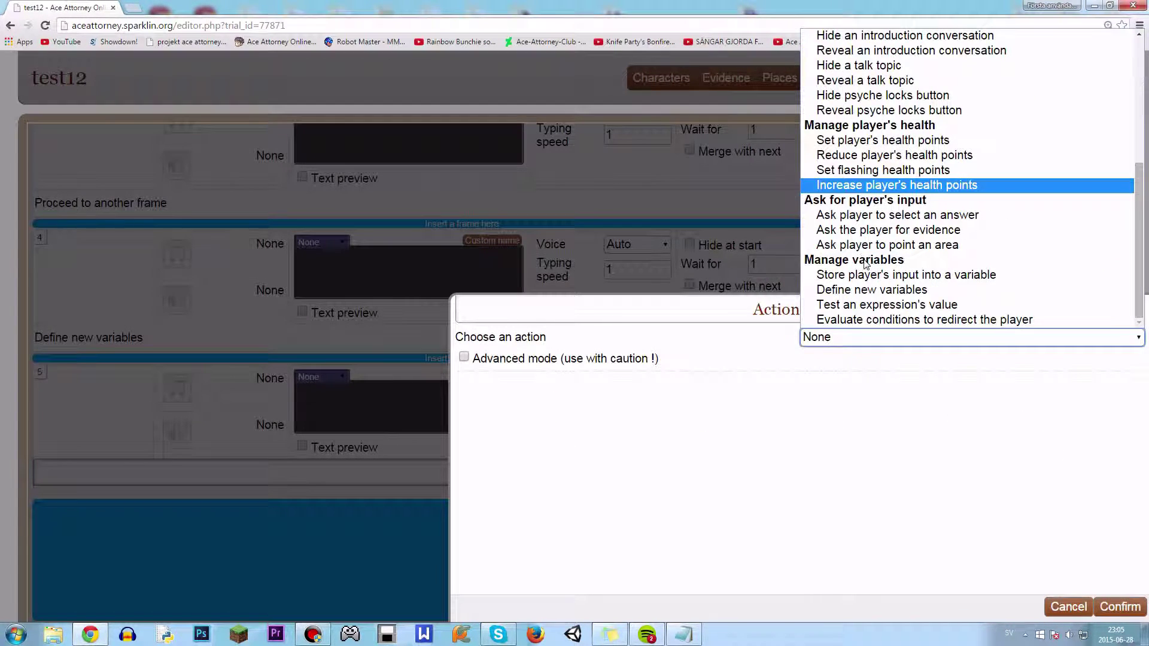
pyautogui.click(860, 321)
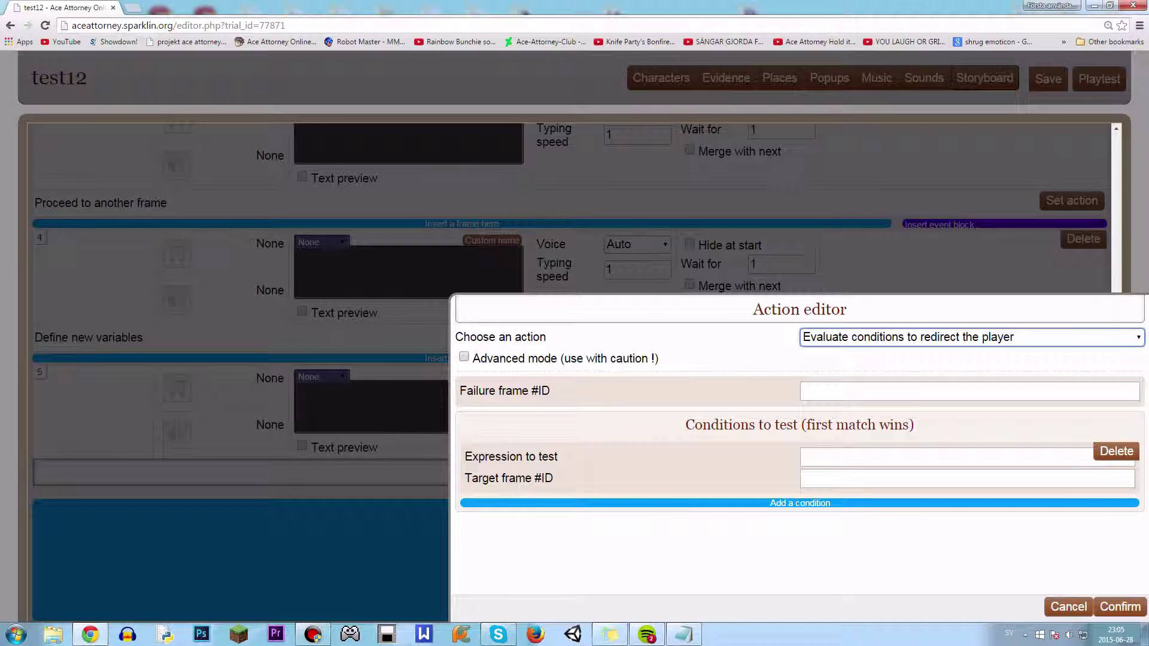
# - Enter the expression color = 1 in the first condition and add a second condition testing color = 2
pyautogui.click(945, 457)
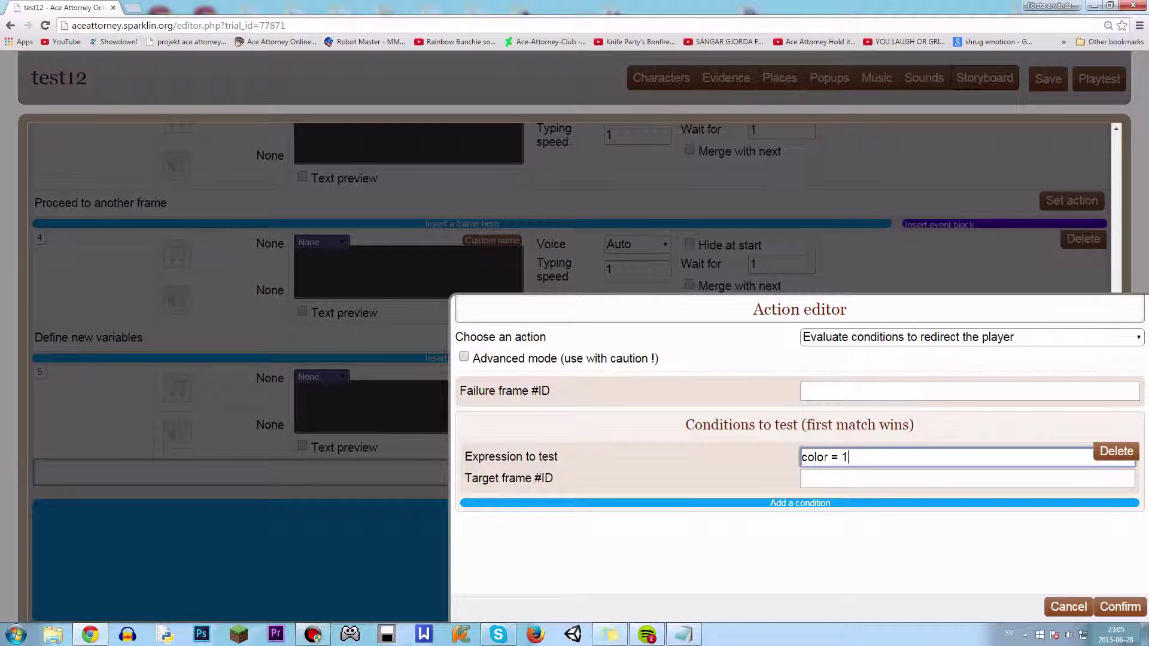
pyautogui.press('Tab')
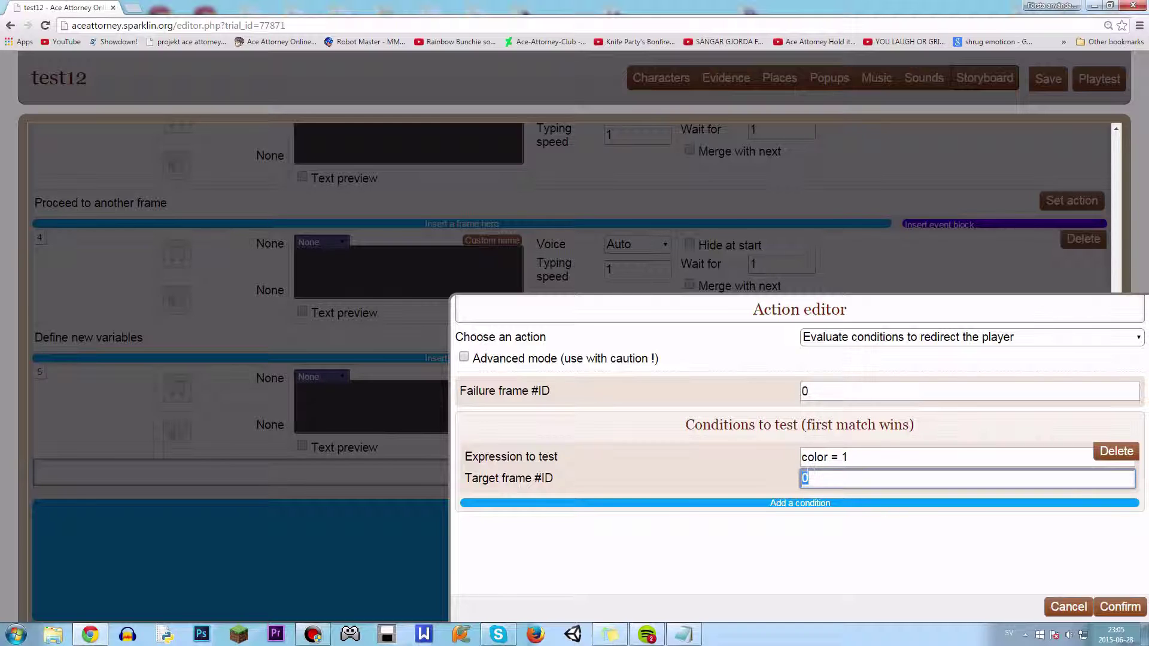
pyautogui.click(851, 504)
pyautogui.click(844, 513)
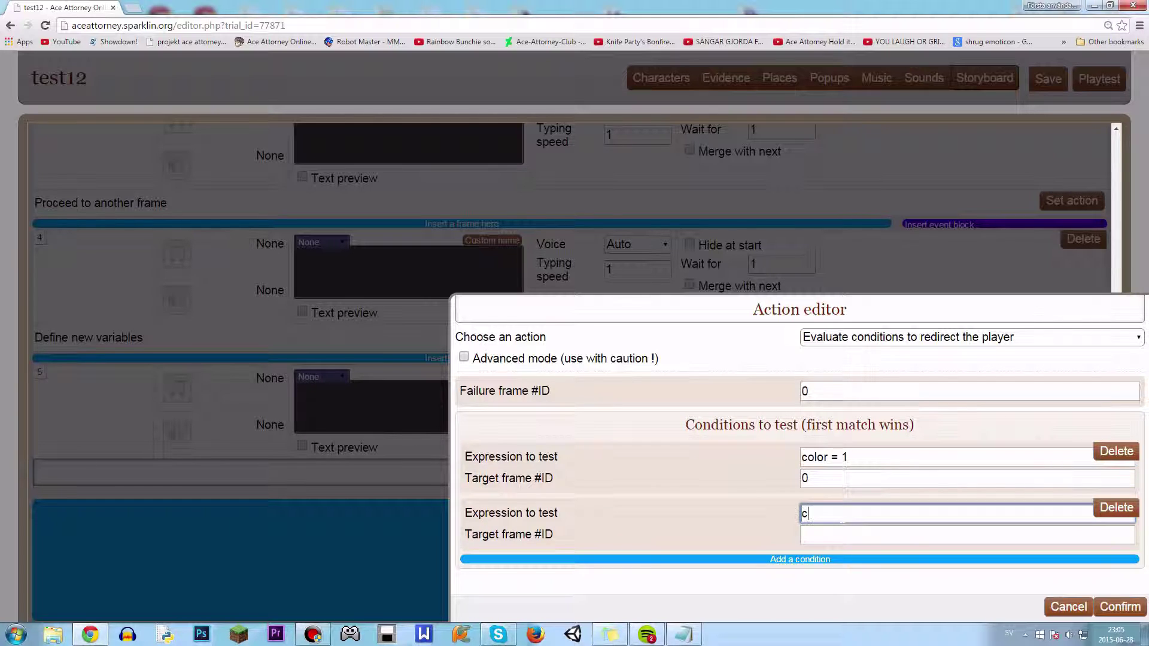
pyautogui.write('color = 2')
# - Add a third condition testing color = 3 and confirm the redirect action
pyautogui.click(828, 558)
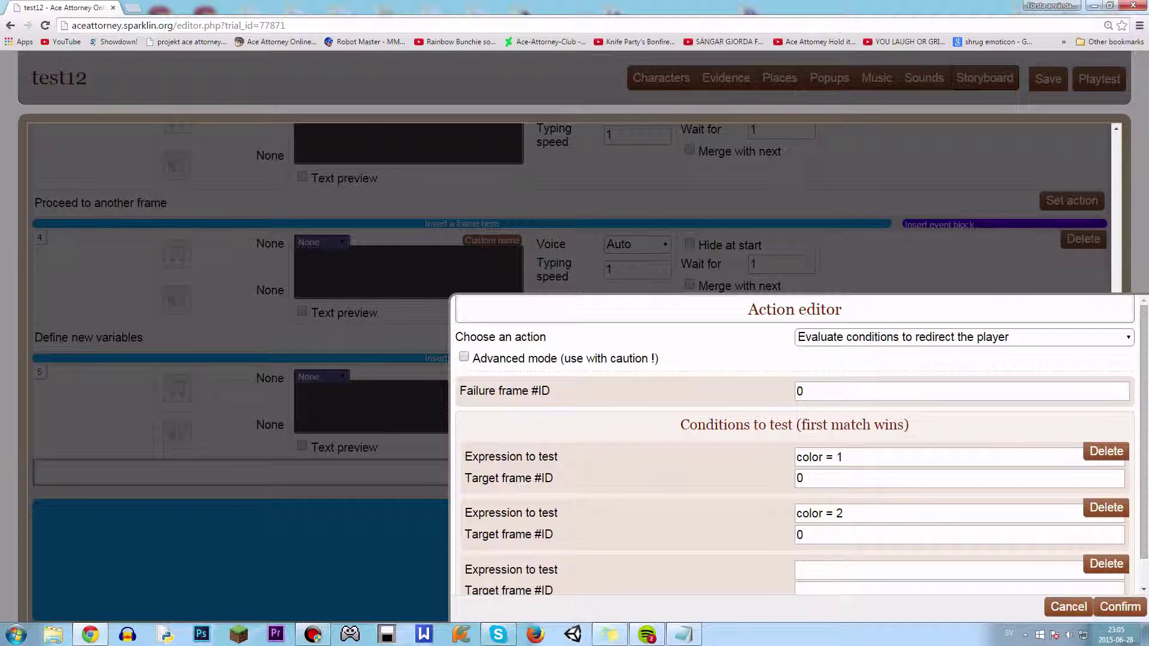
pyautogui.click(829, 569)
pyautogui.scroll(-1, 905, 473)
pyautogui.write('co')
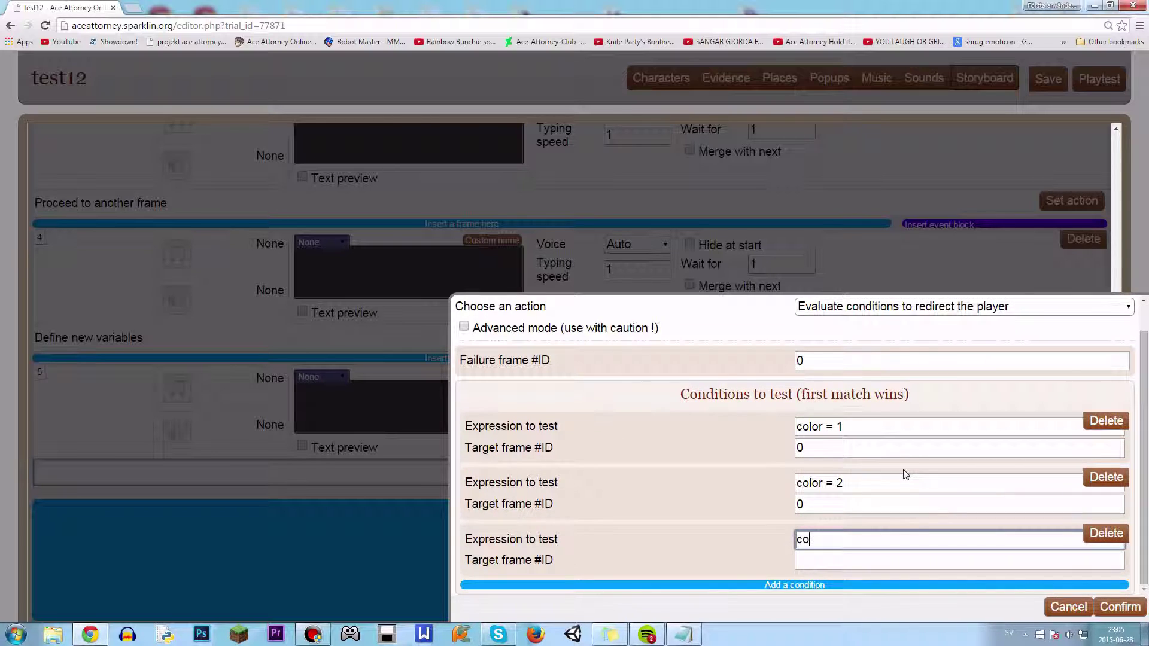
pyautogui.write('lor = 3')
pyautogui.press('Tab')
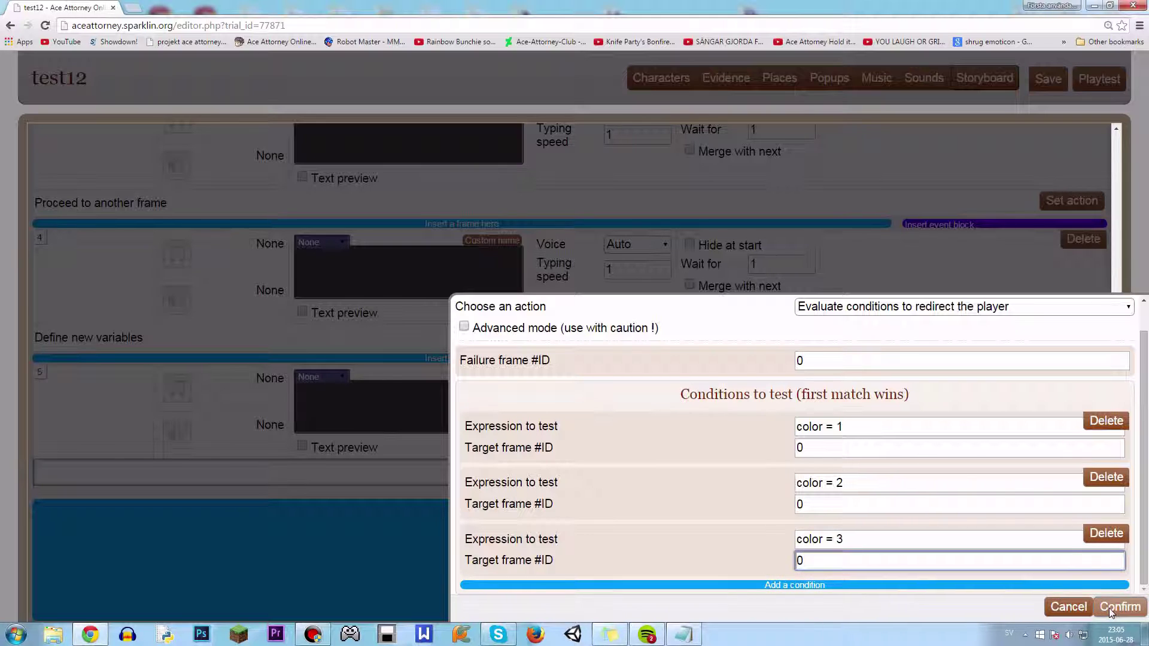
pyautogui.click(605, 329)
pyautogui.click(605, 329)
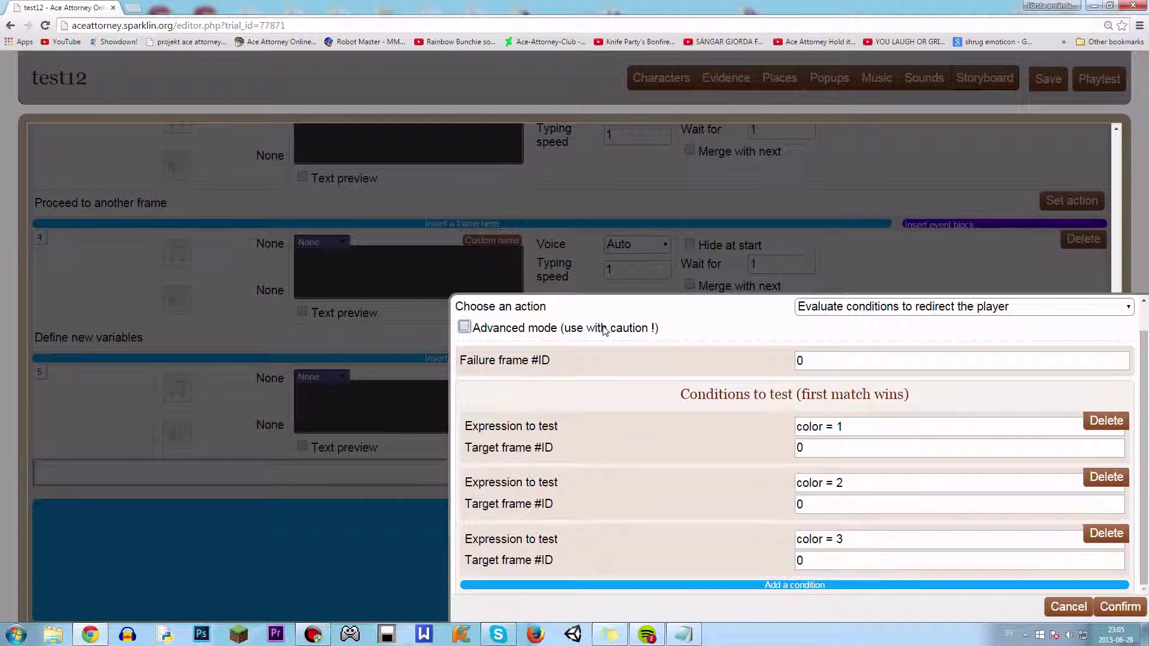
pyautogui.scroll(1, 605, 329)
pyautogui.scroll(-1, 844, 472)
pyautogui.click(1120, 606)
# - Append three frames at the end of the storyboard and enter Red as the text of frame 8
pyautogui.click(321, 546)
pyautogui.click(329, 533)
pyautogui.click(341, 521)
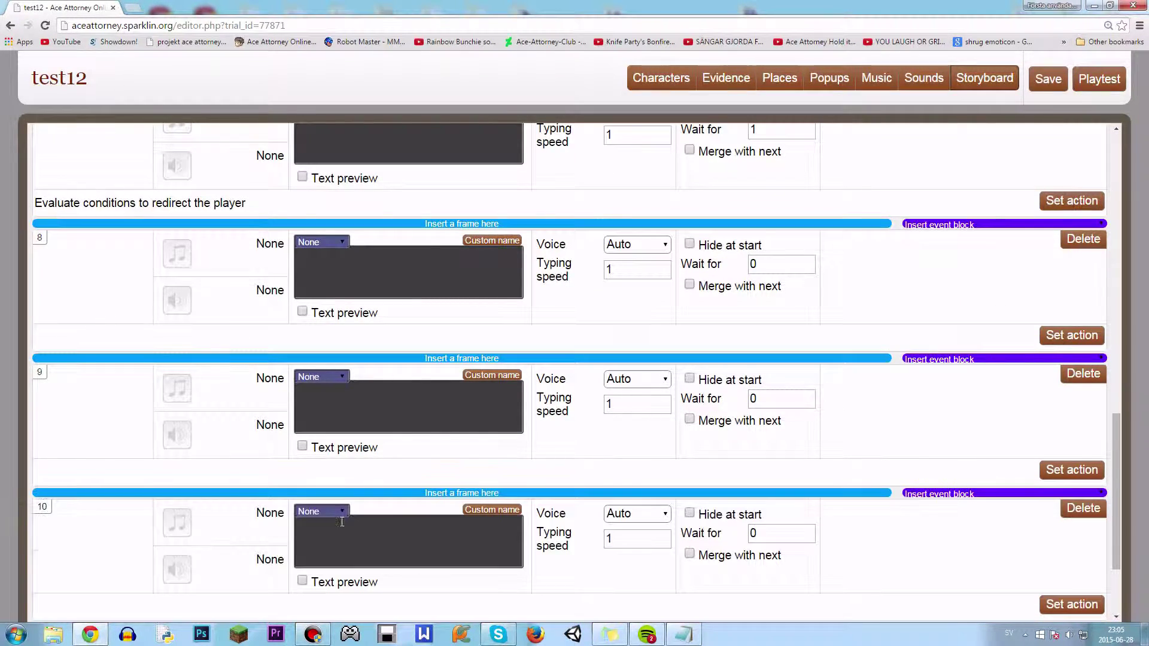
pyautogui.click(370, 291)
pyautogui.click(442, 339)
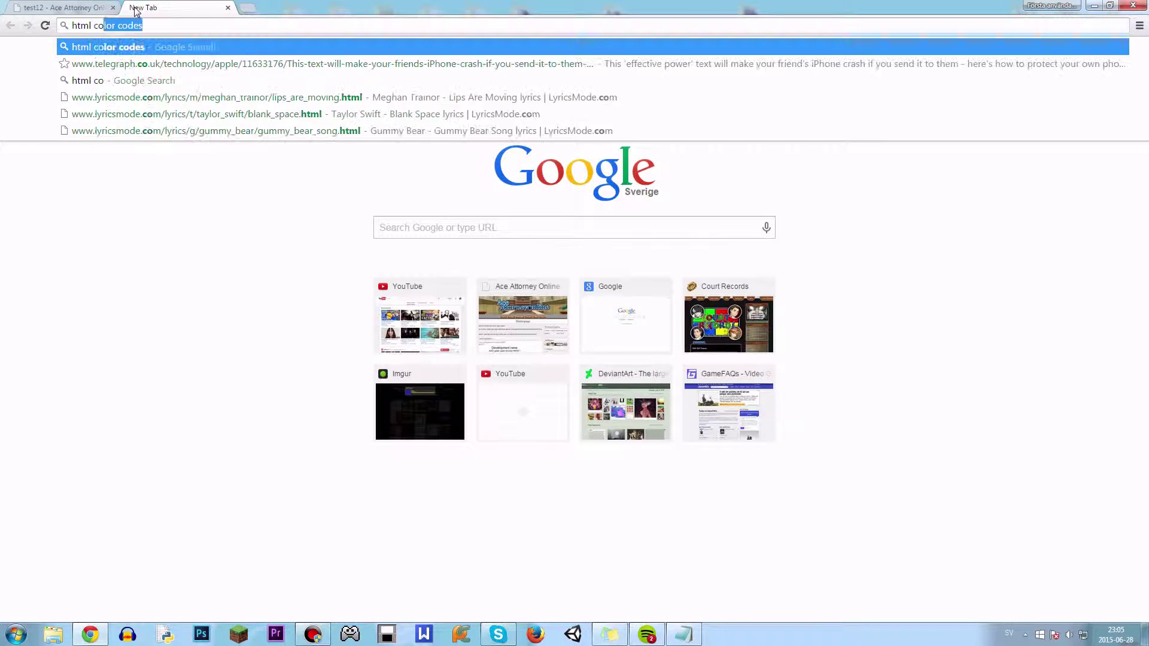
# - Search the web for html color codes in a new browser tab and open the HTML Color Picker on html-color-codes.info
pyautogui.press('Return')
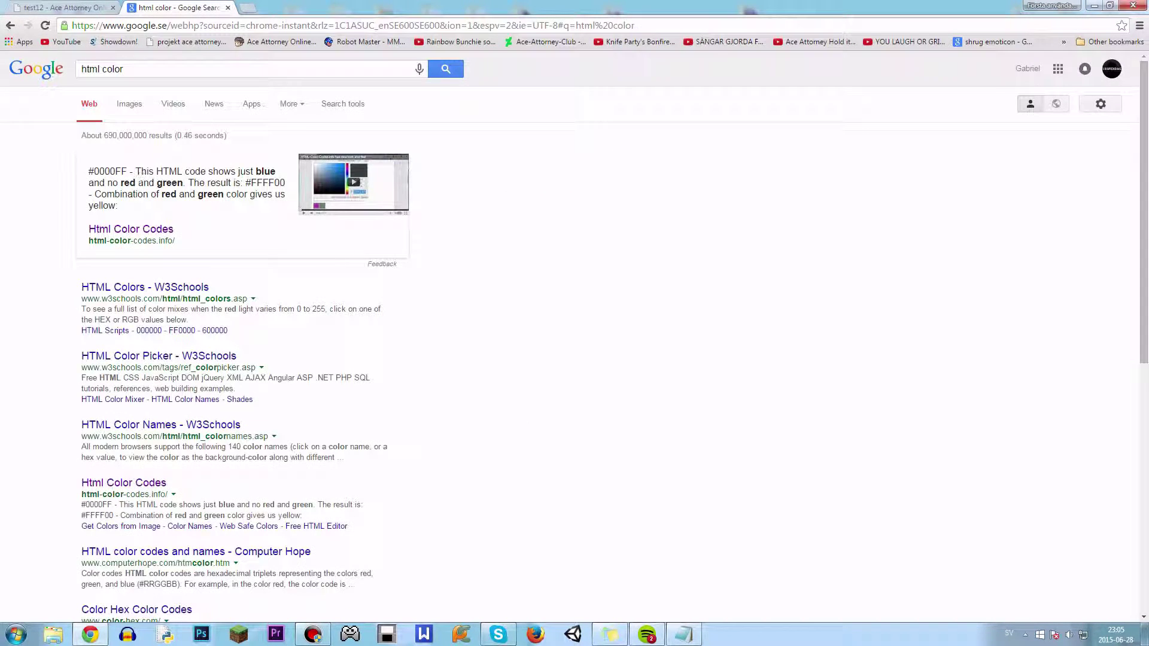
pyautogui.click(129, 290)
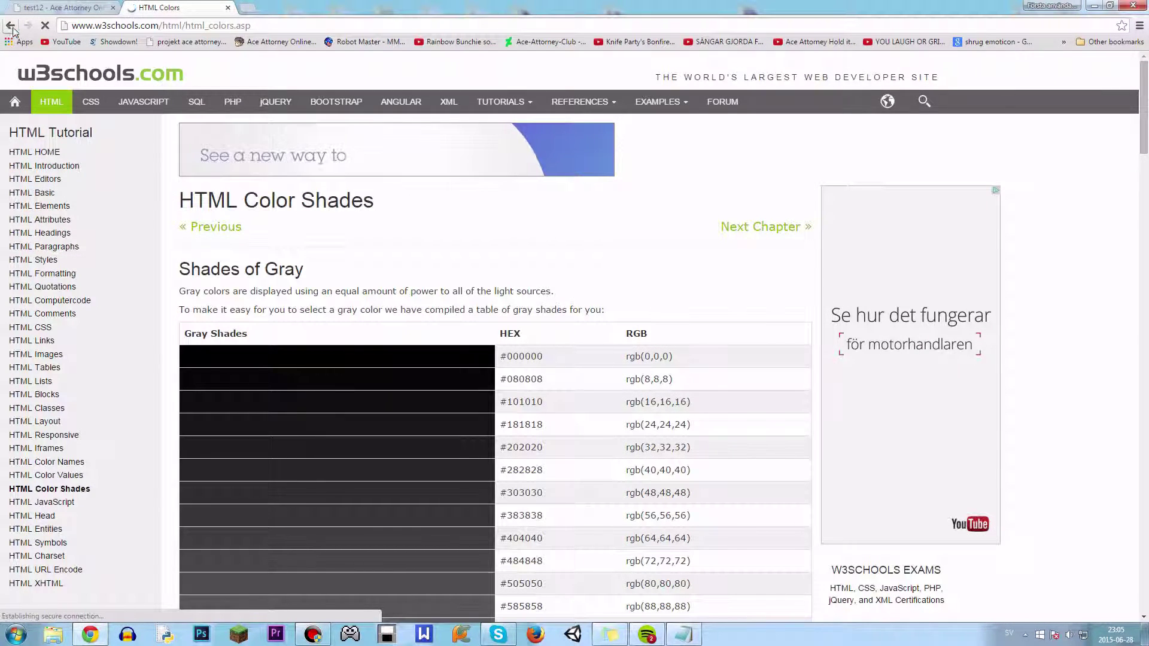
pyautogui.click(10, 26)
pyautogui.click(137, 67)
pyautogui.write('codes')
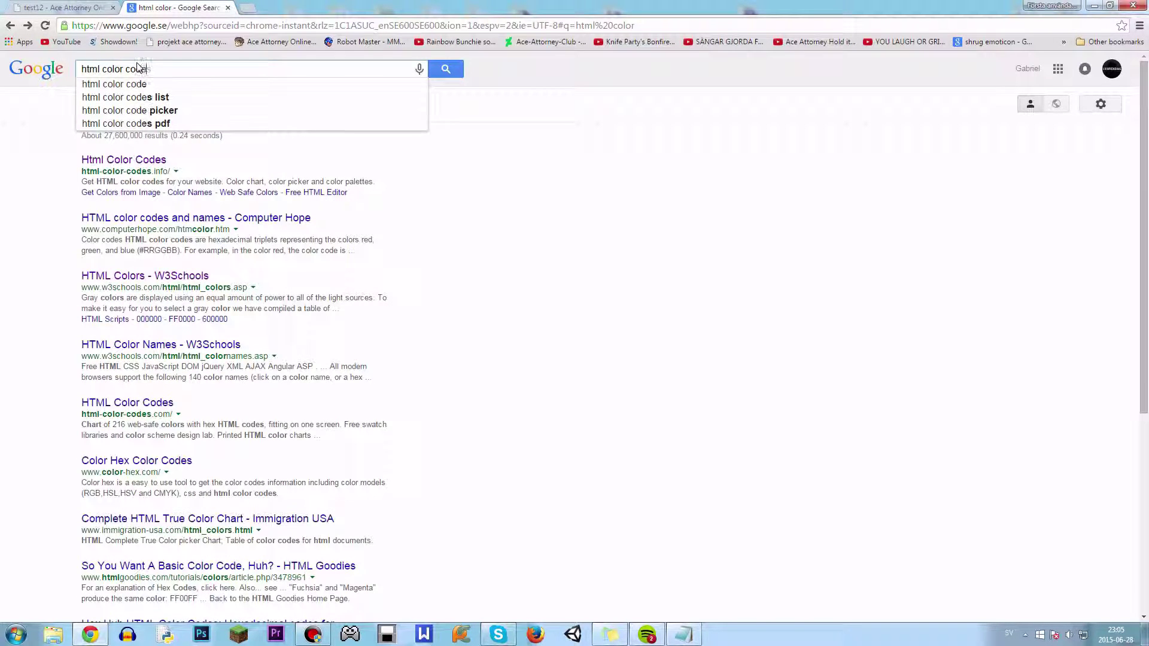
pyautogui.press('Return')
pyautogui.click(127, 160)
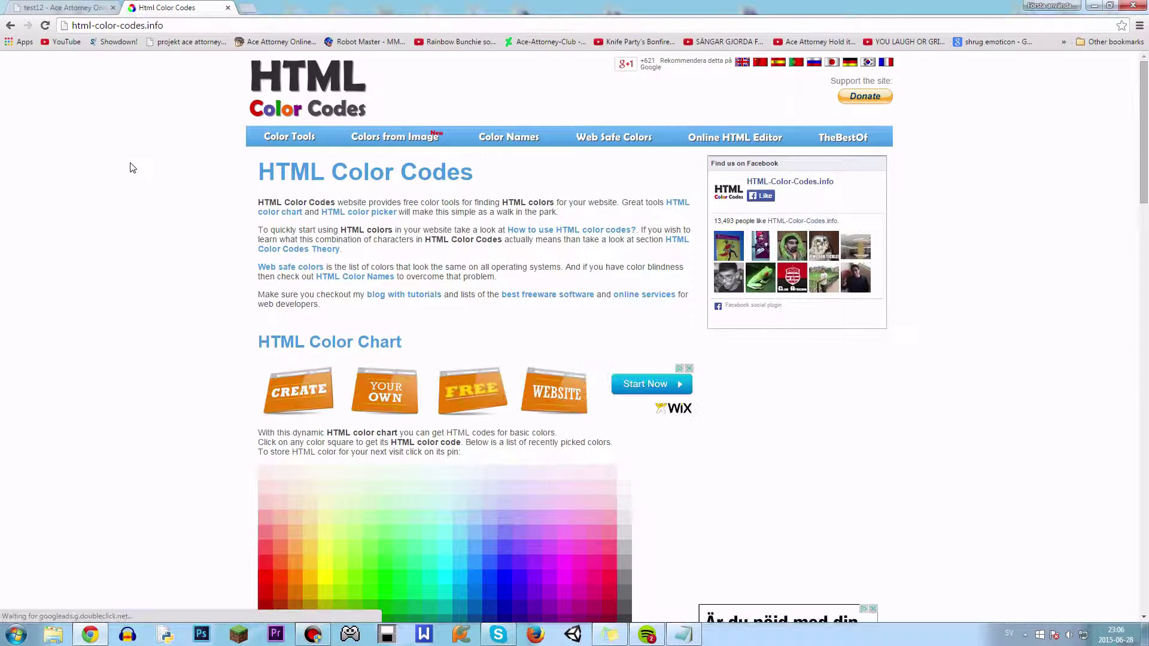
pyautogui.scroll(-7, 390, 351)
pyautogui.scroll(-3, 504, 331)
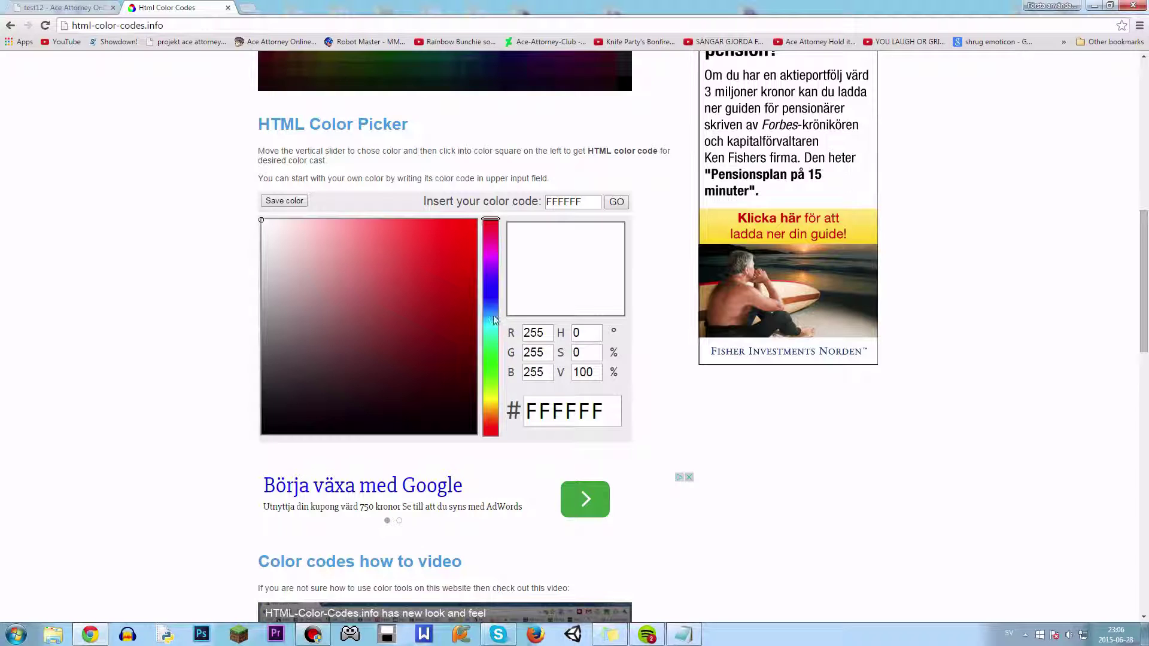
# - Copy the pure red code FF0000 from the color picker, apply it to frame 8's Red text, and check the text preview
pyautogui.click(476, 219)
pyautogui.hotkey('ctrl', 'c')
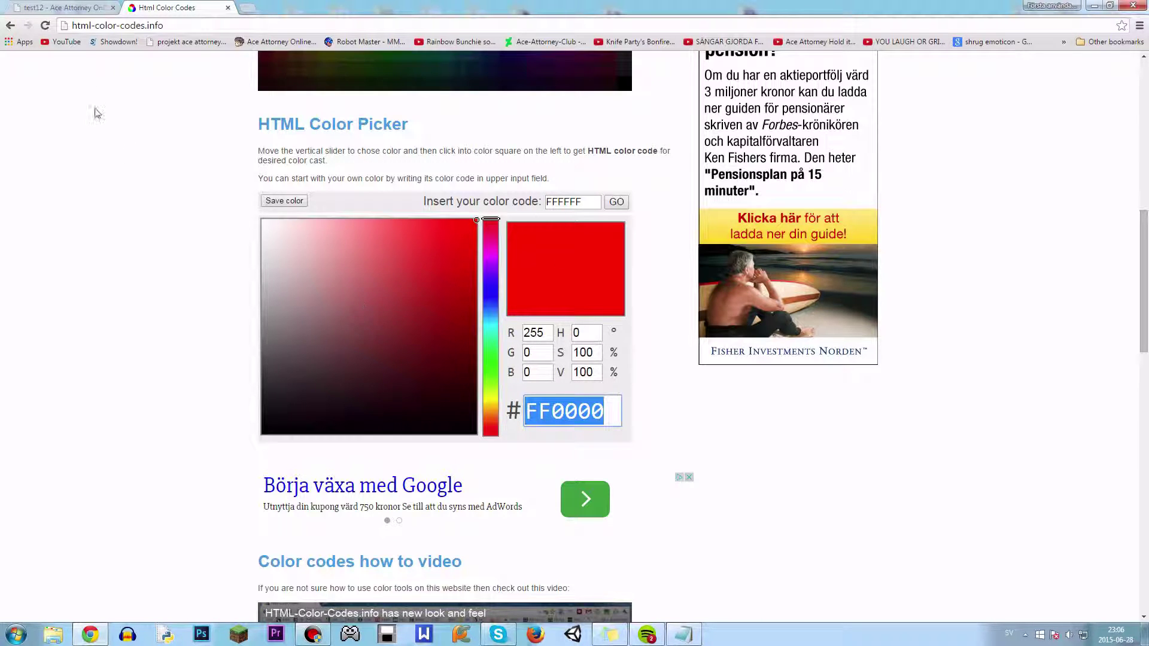
pyautogui.click(83, 8)
pyautogui.moveTo(327, 257); pyautogui.dragTo(298, 258)
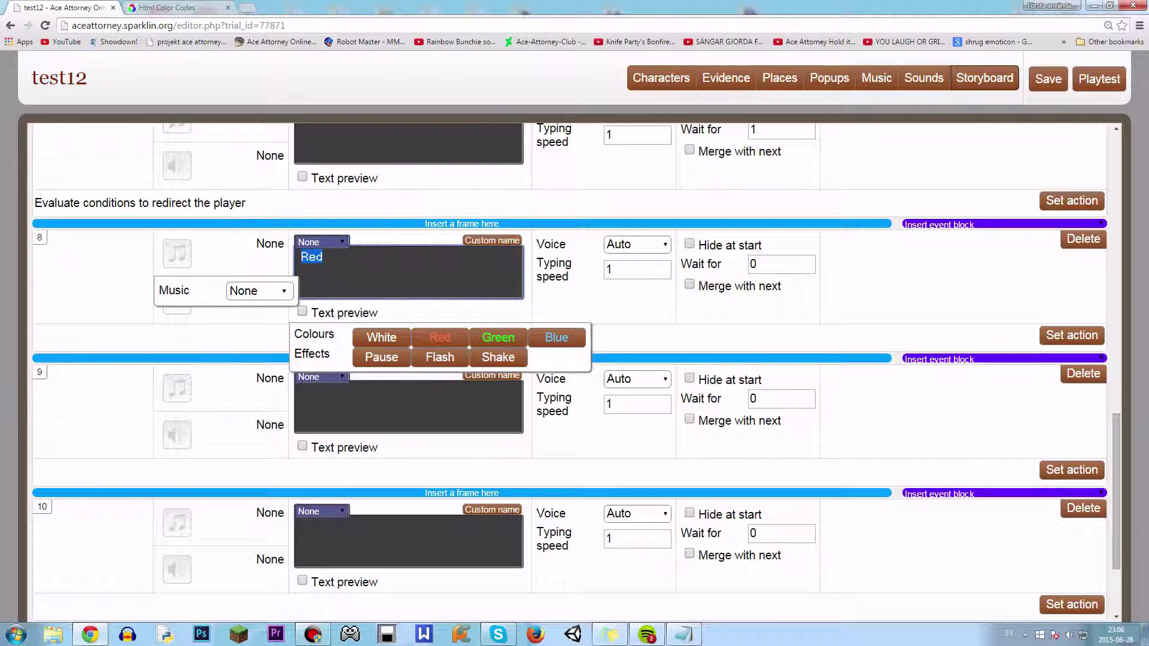
pyautogui.click(434, 341)
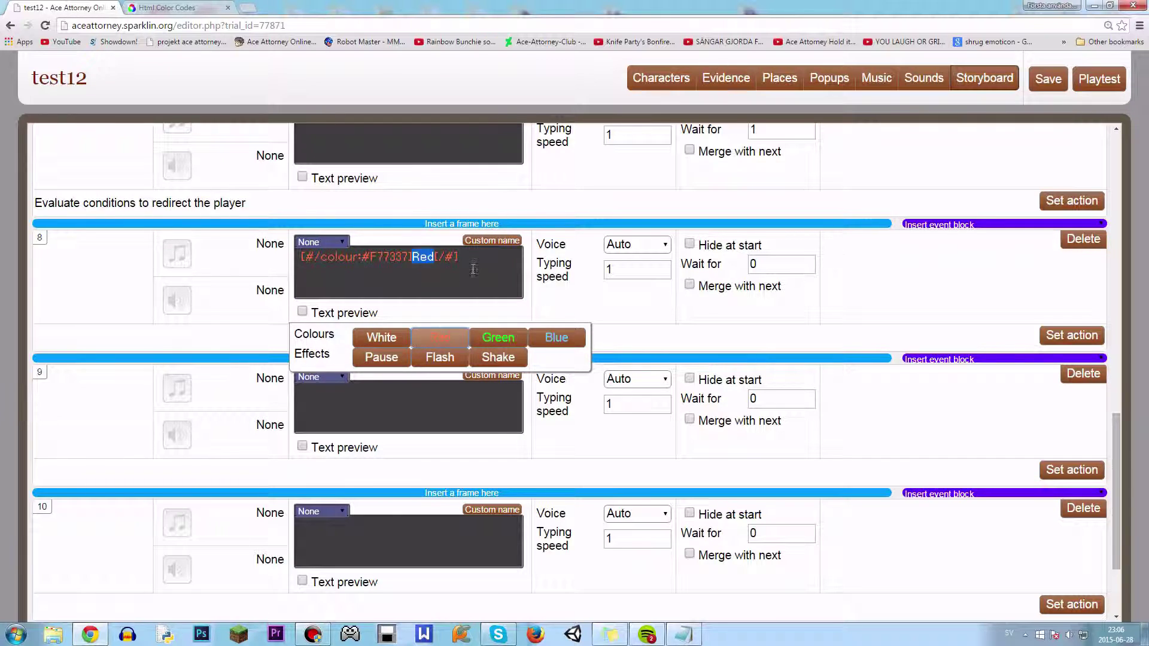
pyautogui.click(420, 292)
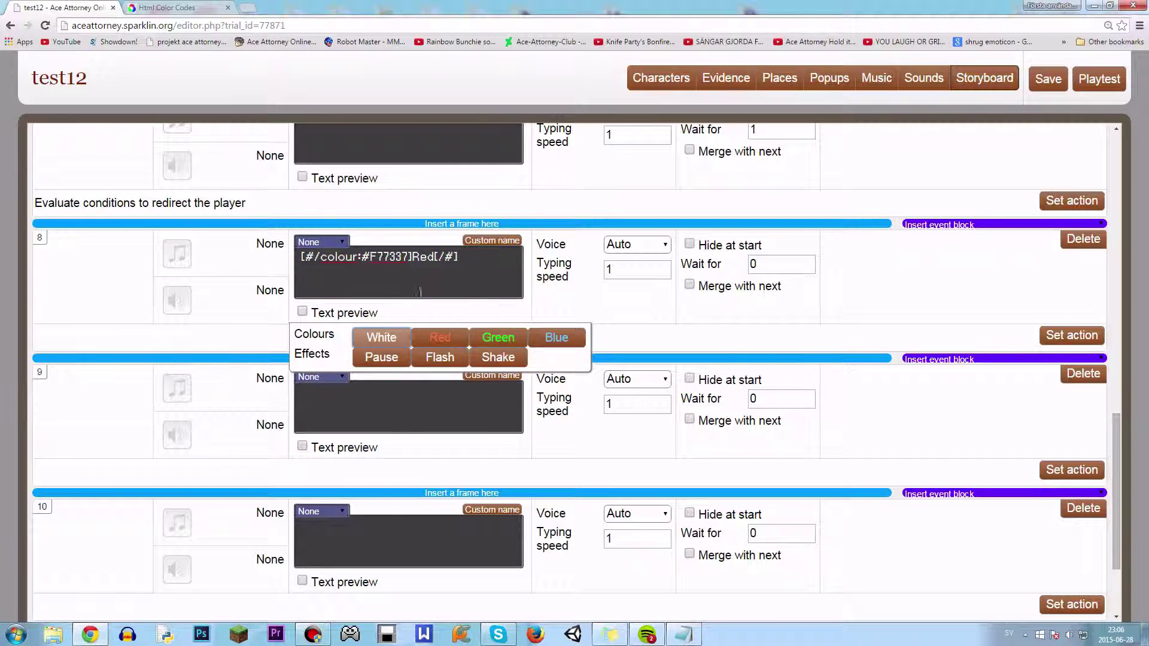
pyautogui.doubleClick(375, 259)
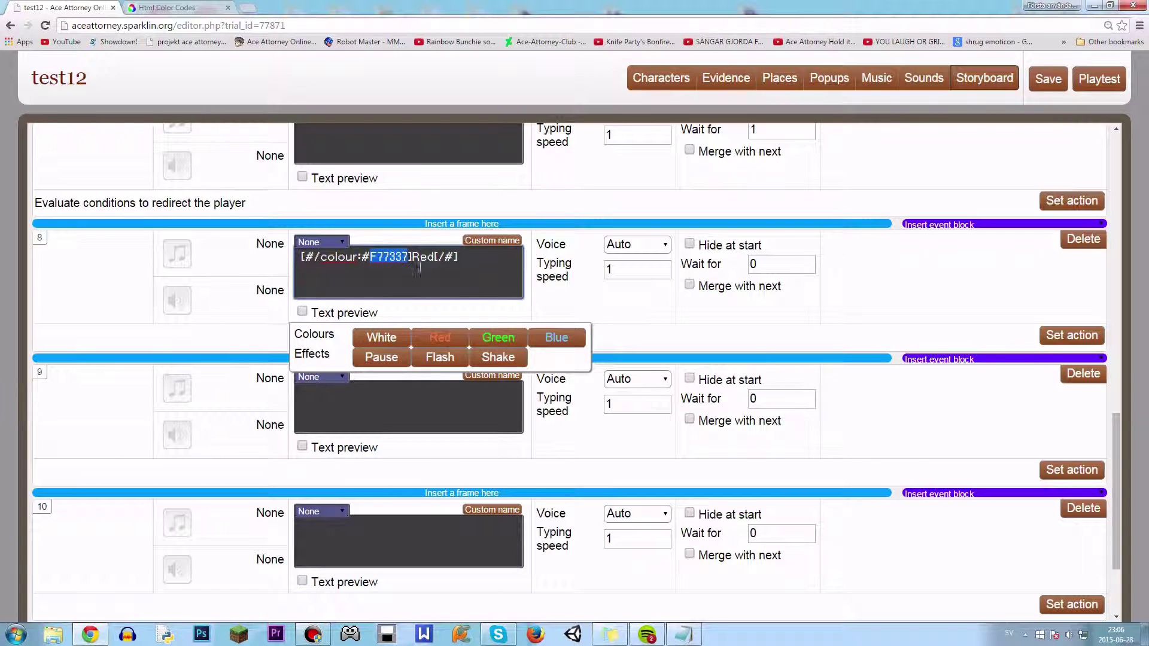
pyautogui.hotkey('ctrl', 'v')
pyautogui.click(351, 316)
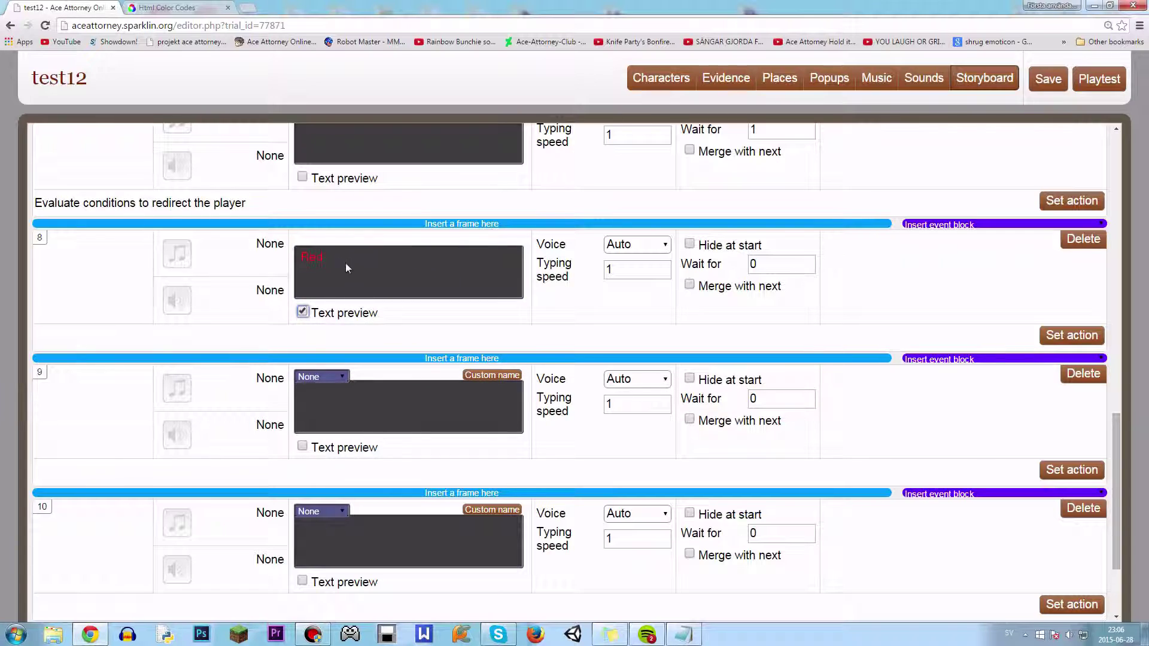
pyautogui.click(325, 308)
# - Switch the color picker to a blue hue and pick the dark blue 0948AE
pyautogui.click(340, 413)
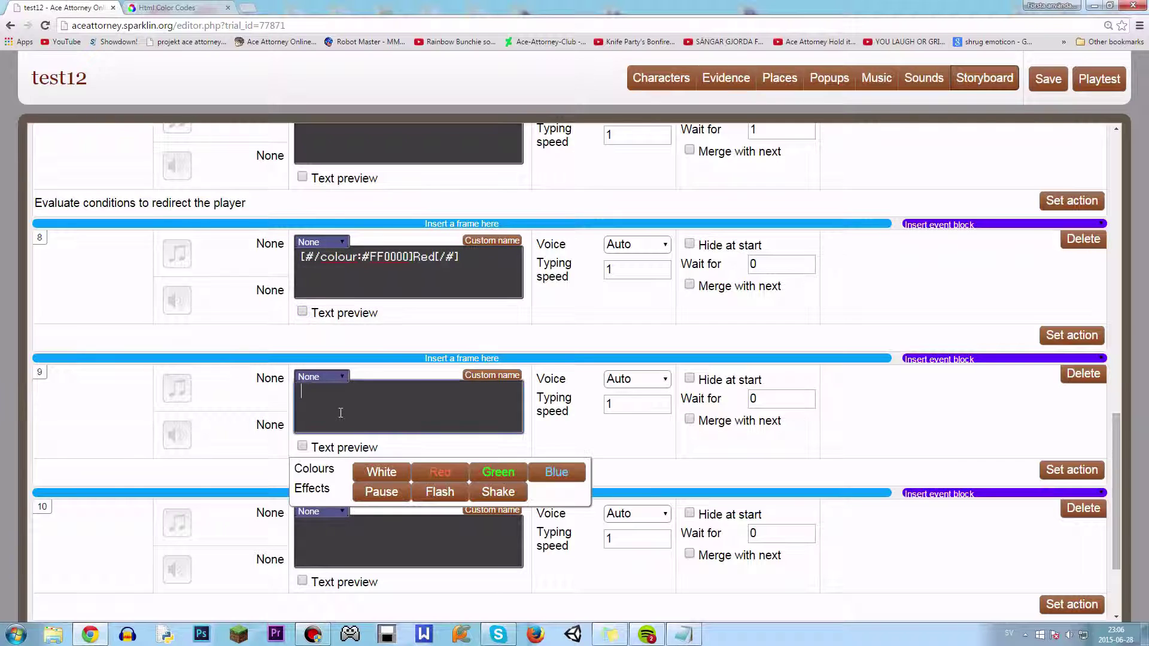
pyautogui.click(169, 6)
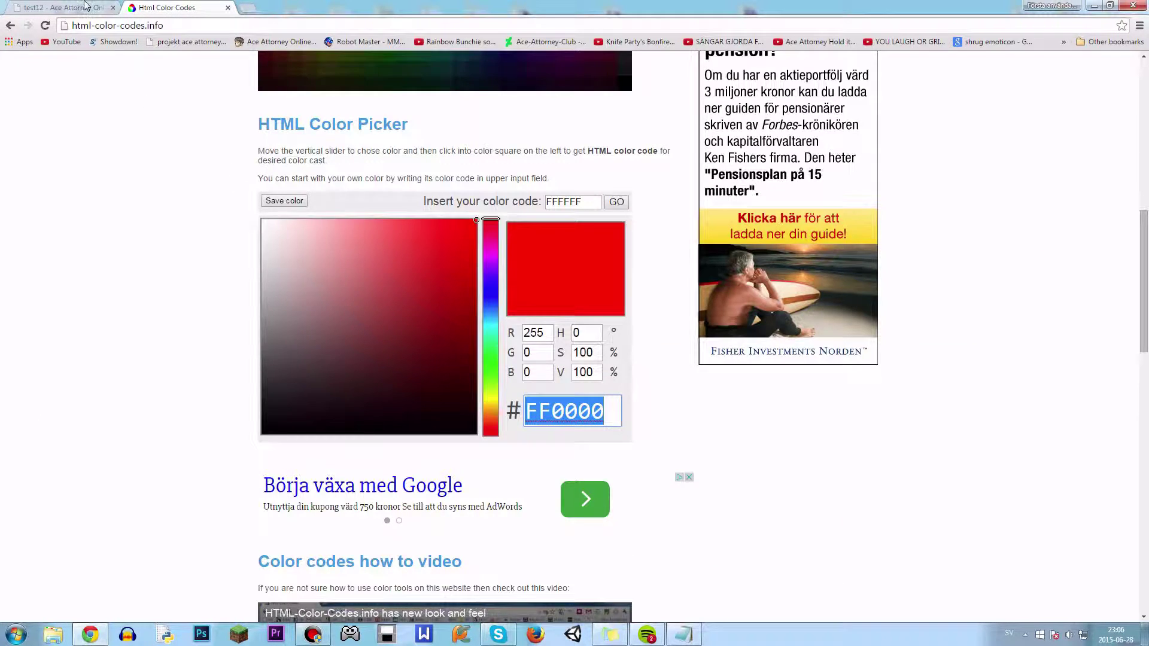
pyautogui.click(105, 6)
pyautogui.click(169, 7)
pyautogui.click(494, 304)
pyautogui.moveTo(494, 304); pyautogui.dragTo(490, 305)
pyautogui.click(467, 290)
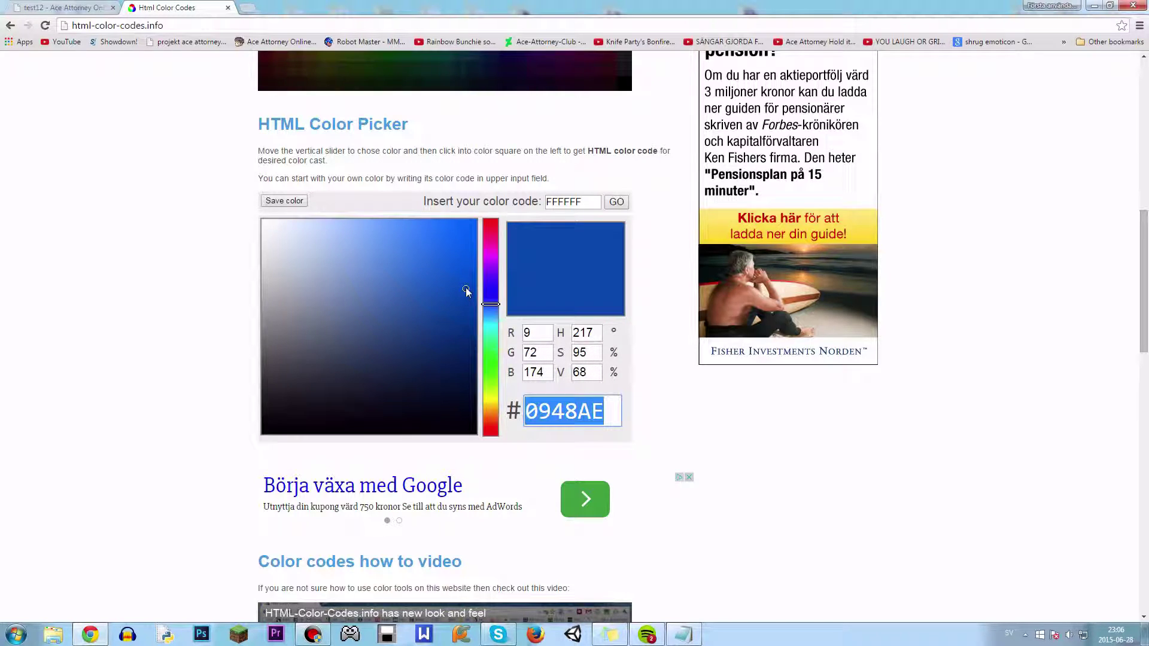
# - Enter Blue as frame 10's text, wrap it in a colour tag with code 0948AE, and check the text preview
pyautogui.click(105, 6)
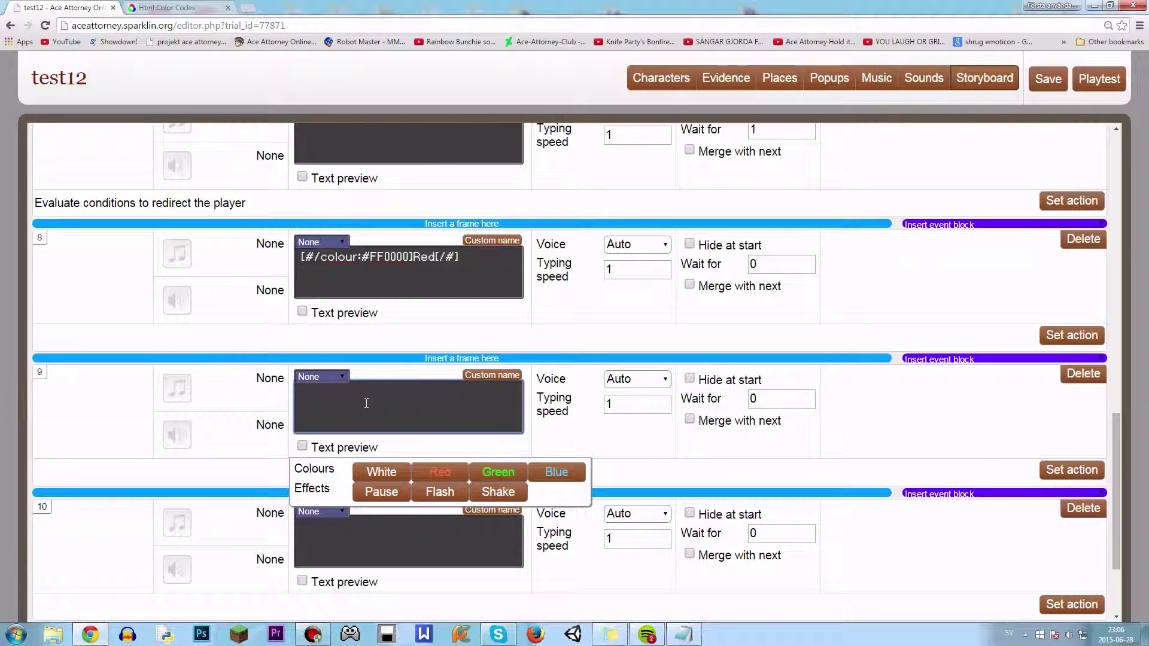
pyautogui.click(357, 535)
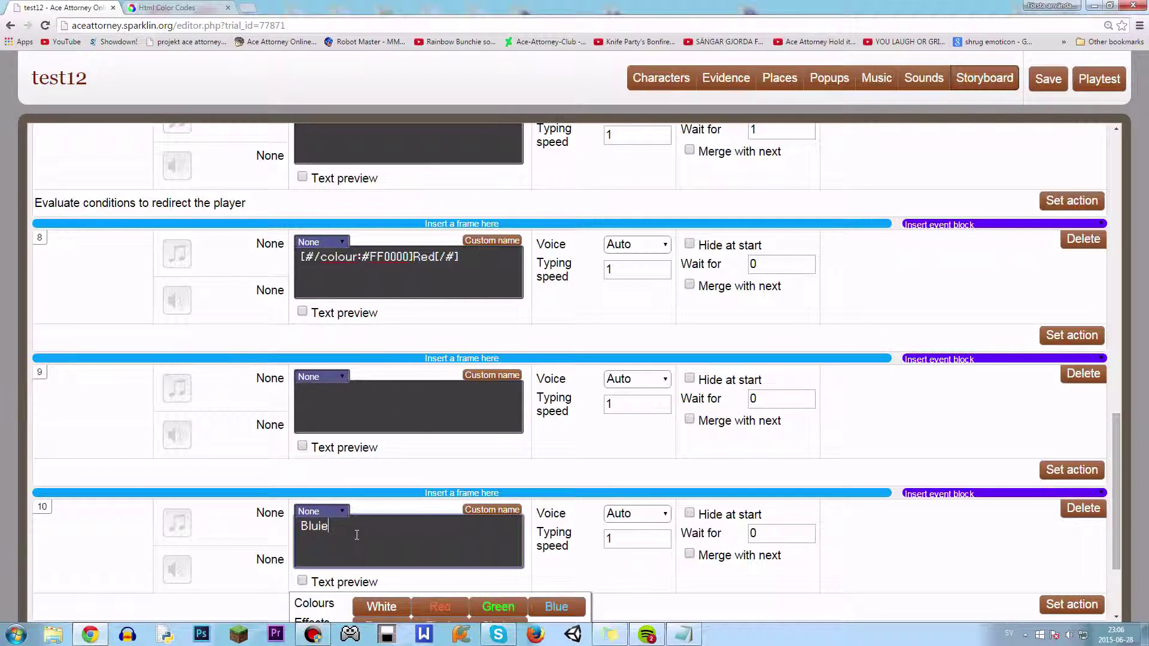
pyautogui.write('Blue')
pyautogui.doubleClick(317, 526)
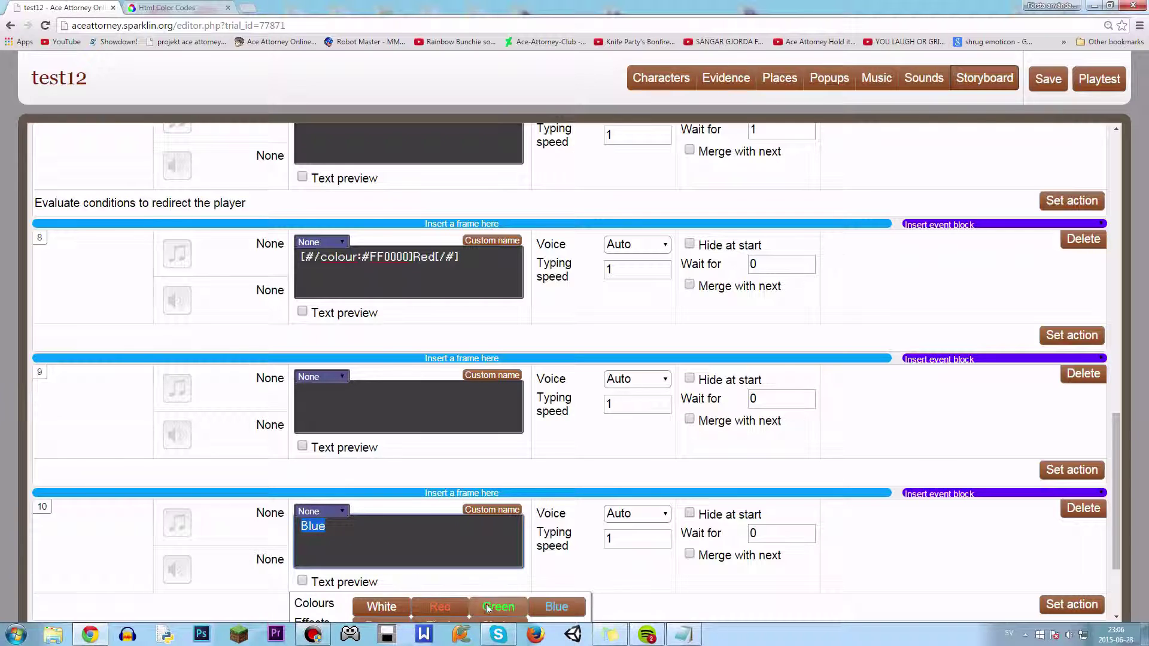
pyautogui.click(440, 606)
pyautogui.click(397, 526)
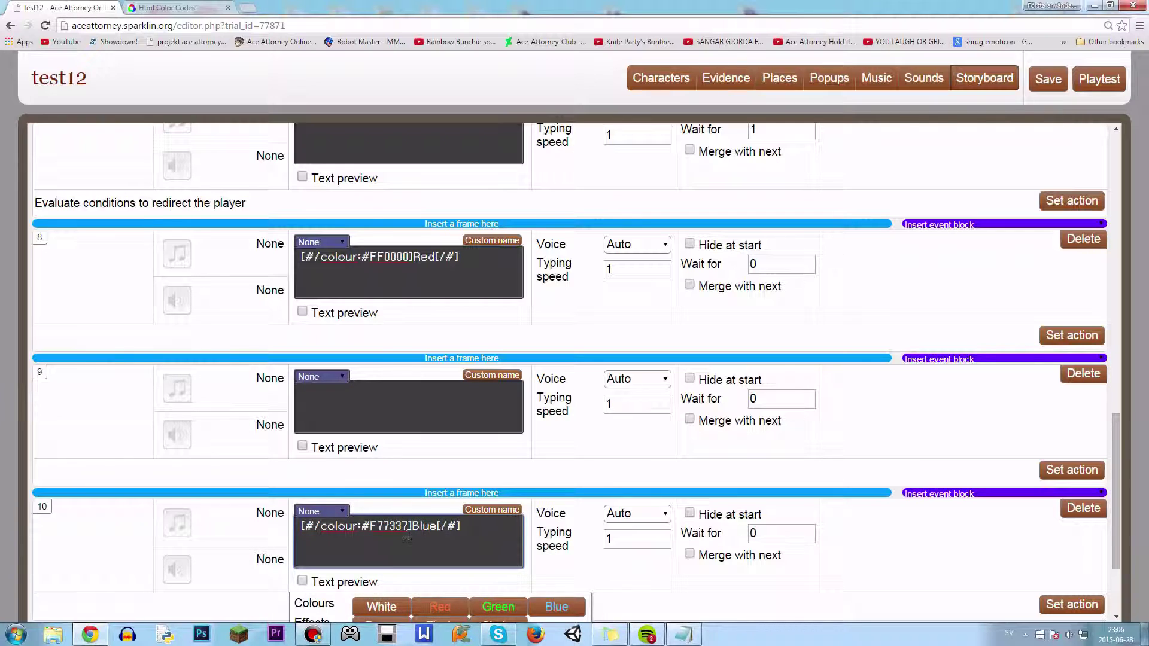
pyautogui.moveTo(408, 534); pyautogui.dragTo(367, 529)
pyautogui.hotkey('ctrl', 'v')
pyautogui.scroll(-1, 359, 521)
pyautogui.click(302, 520)
pyautogui.click(303, 520)
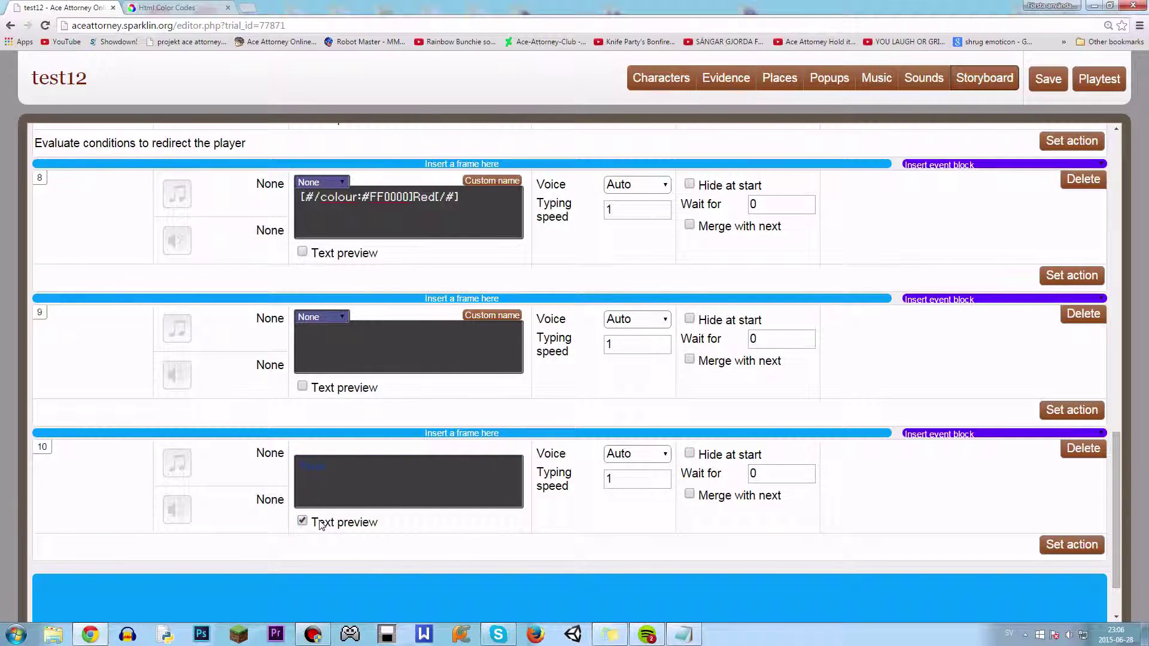
# - Recolor frame 10's Blue text with the lighter blue 66A1FF from the color picker and enable text preview for frames 10 and 8
pyautogui.click(174, 8)
pyautogui.click(419, 227)
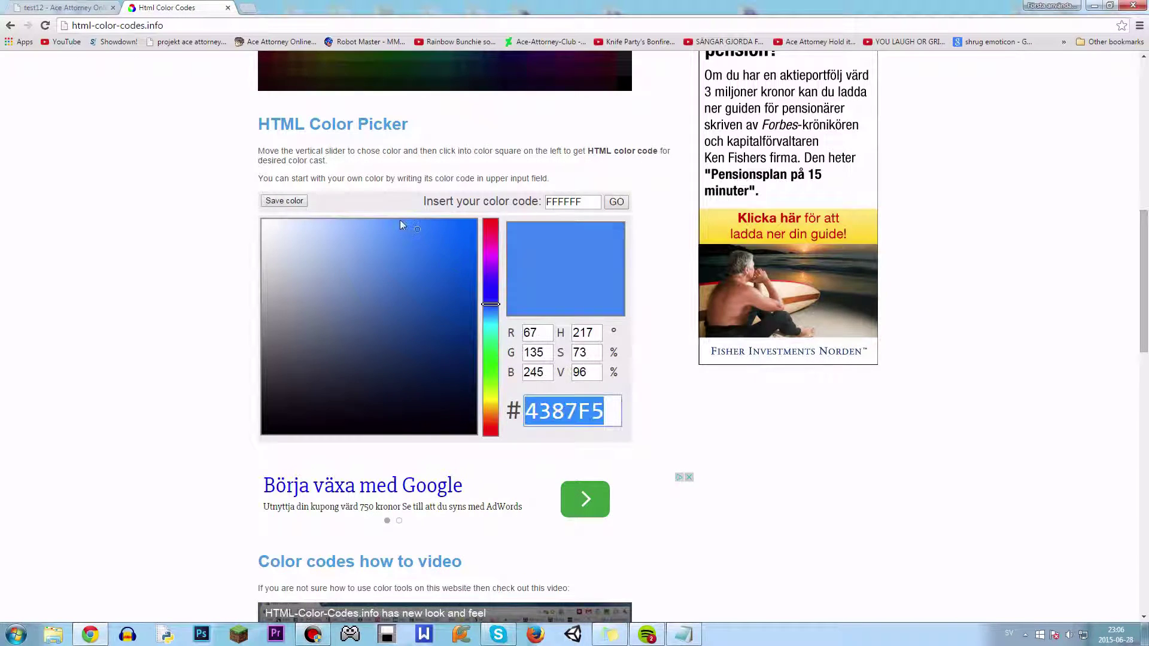
pyautogui.click(391, 219)
pyautogui.click(73, 7)
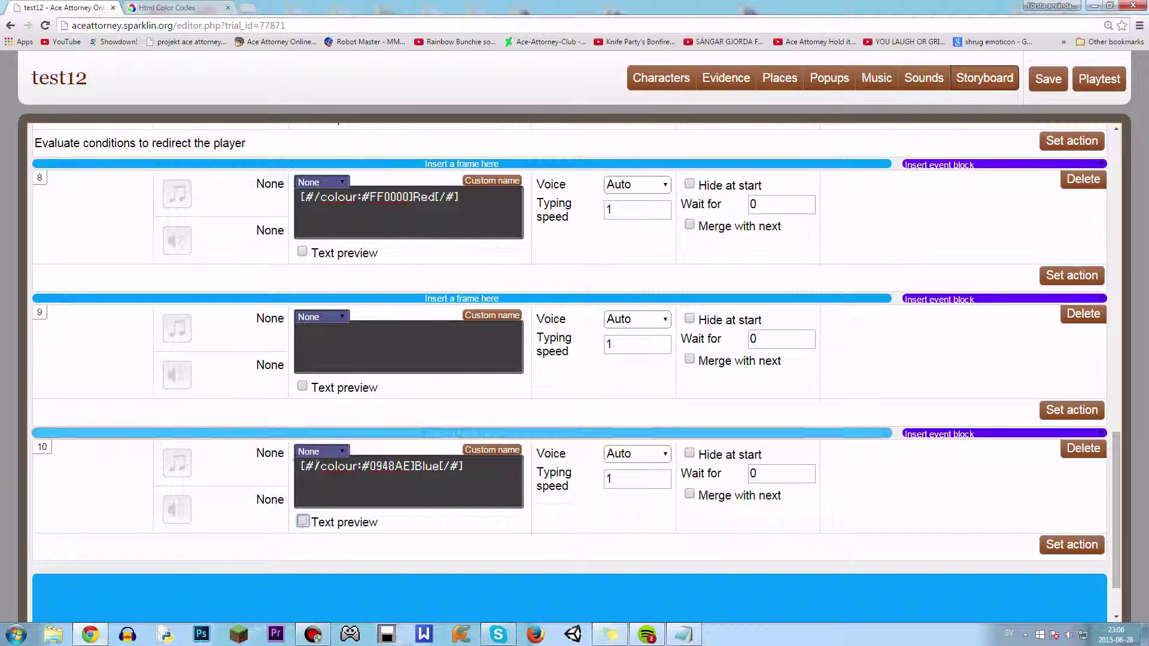
pyautogui.moveTo(369, 466); pyautogui.dragTo(408, 467)
pyautogui.write('66A1FF')
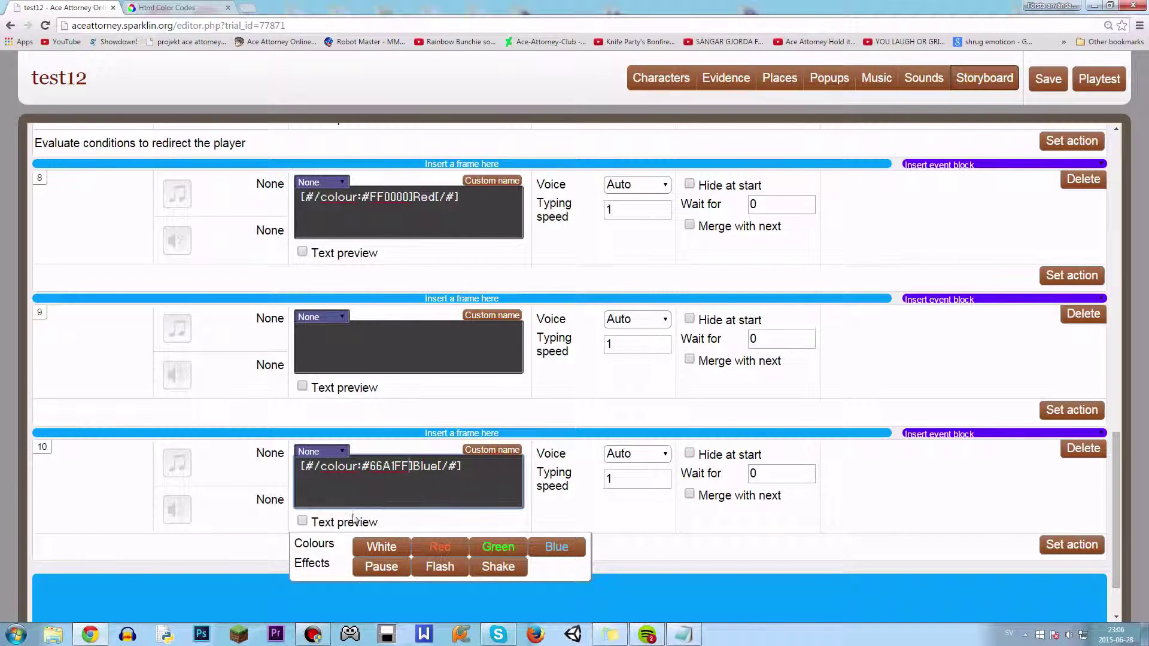
pyautogui.click(346, 524)
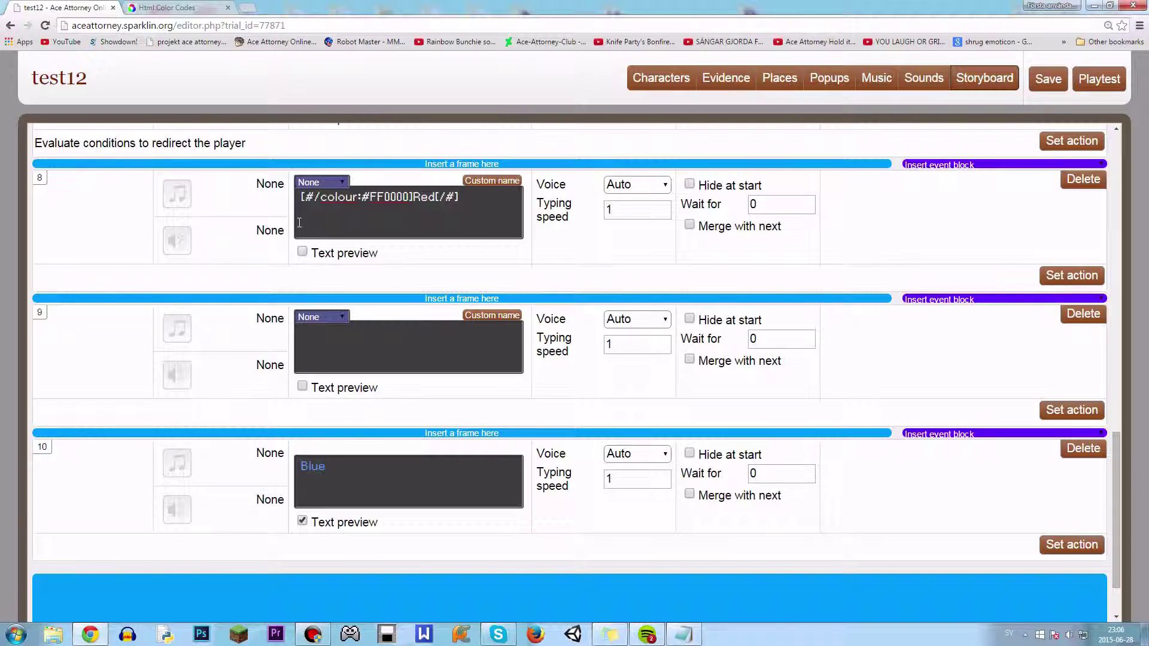
pyautogui.click(303, 252)
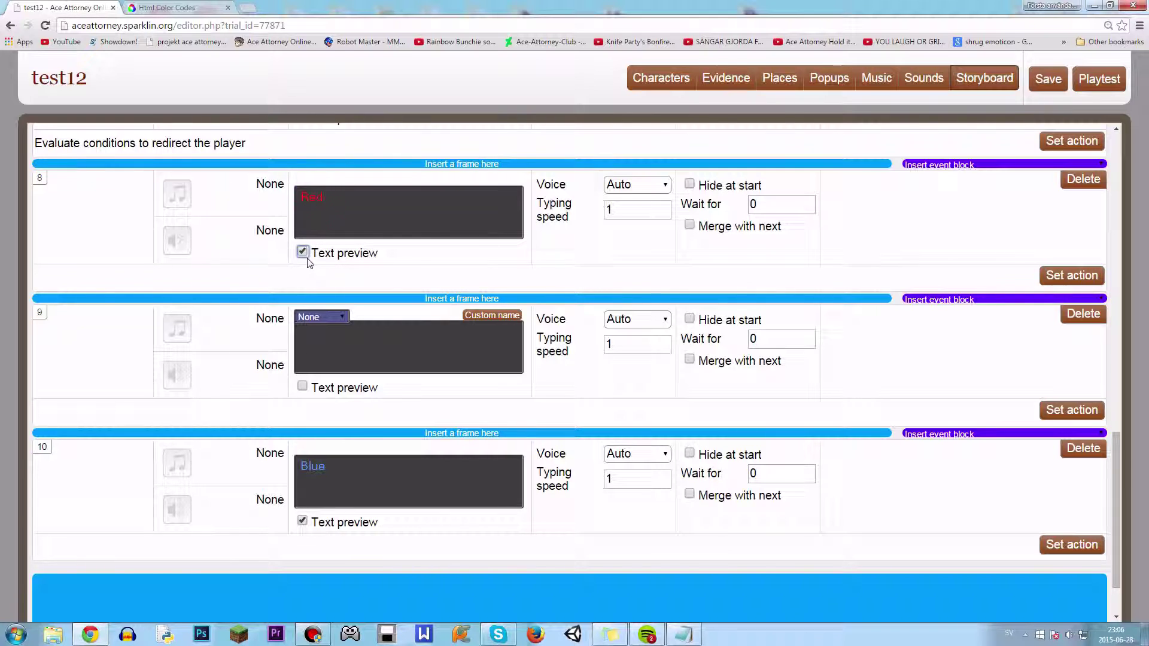
# - Pick a bright green in the HTML color picker and copy its code 3ECE0A
pyautogui.click(179, 8)
pyautogui.moveTo(491, 344); pyautogui.dragTo(491, 373)
pyautogui.click(468, 277)
pyautogui.click(466, 263)
pyautogui.hotkey('ctrl', 'c')
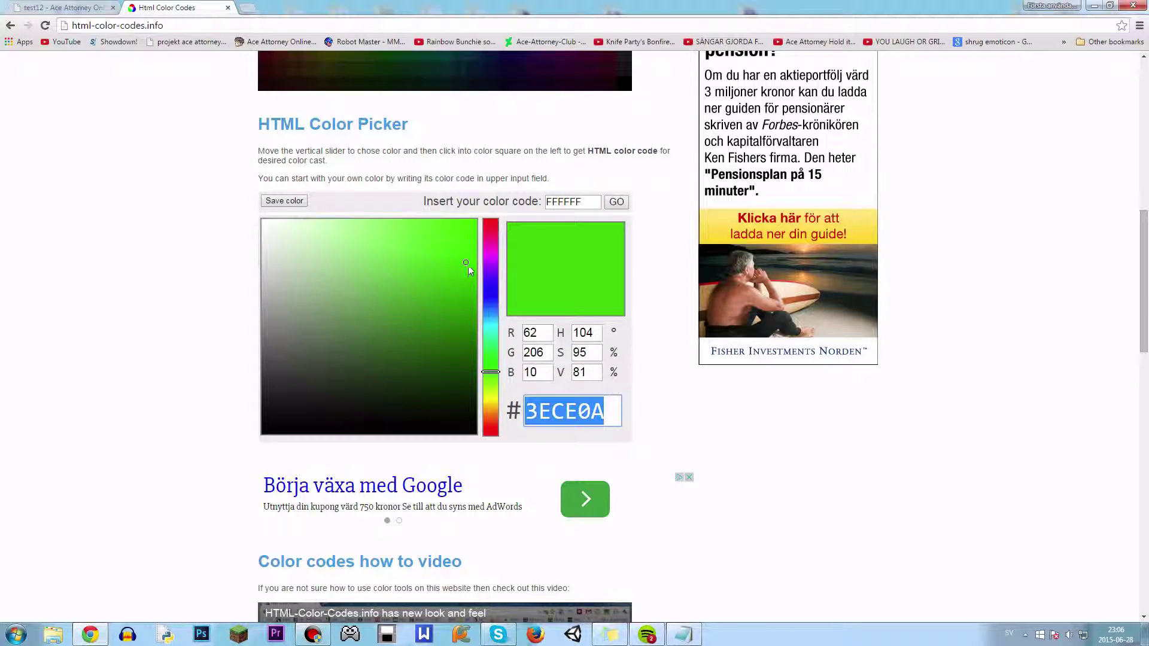
# - Enter Green as frame 9's text in the trial editor, wrap it in a colour tag with code 3ECE0A, and enable text preview
pyautogui.click(99, 7)
pyautogui.click(347, 344)
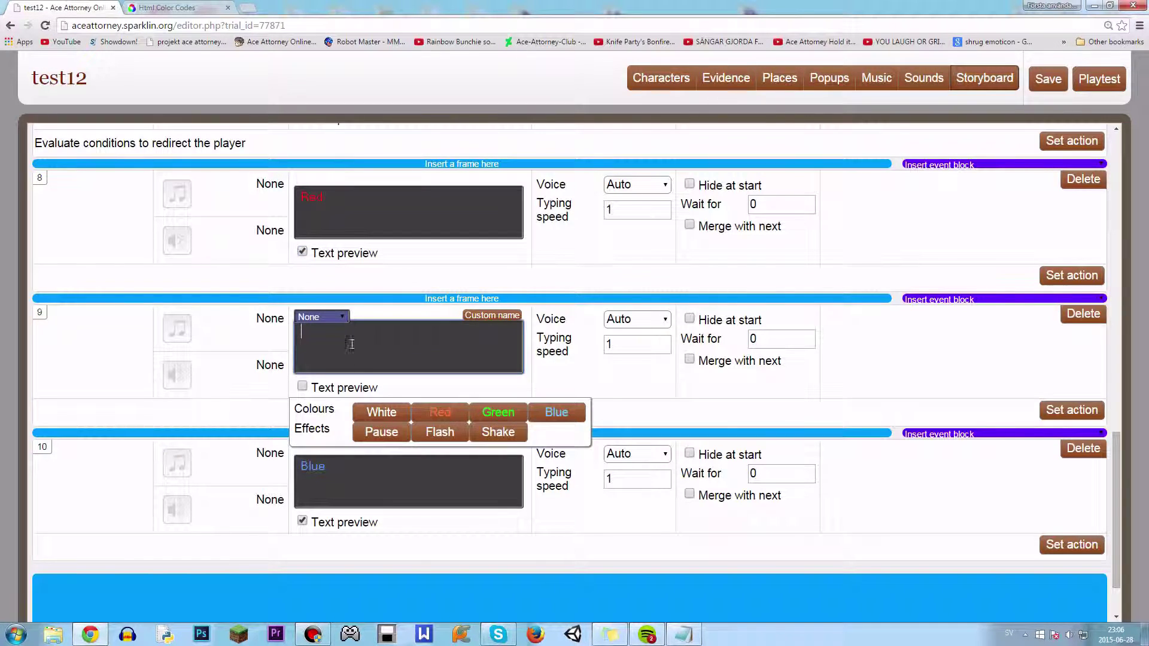
pyautogui.write('Green')
pyautogui.hotkey('ctrl', 'a')
pyautogui.click(498, 413)
pyautogui.click(371, 332)
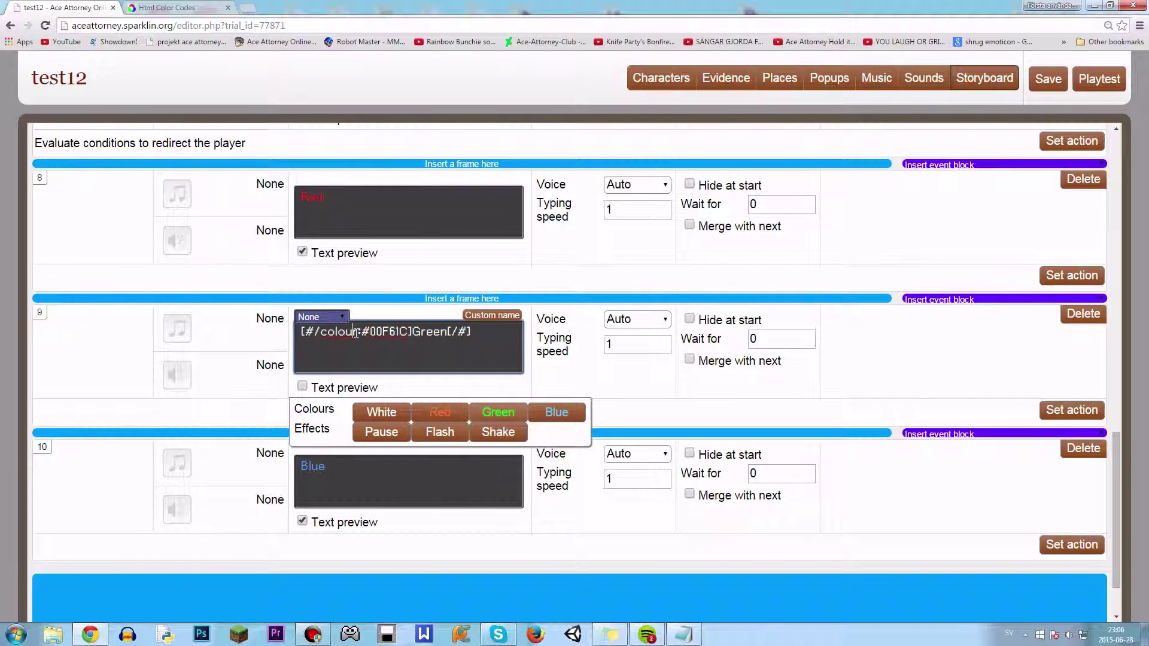
pyautogui.doubleClick(379, 332)
pyautogui.hotkey('ctrl', 'v')
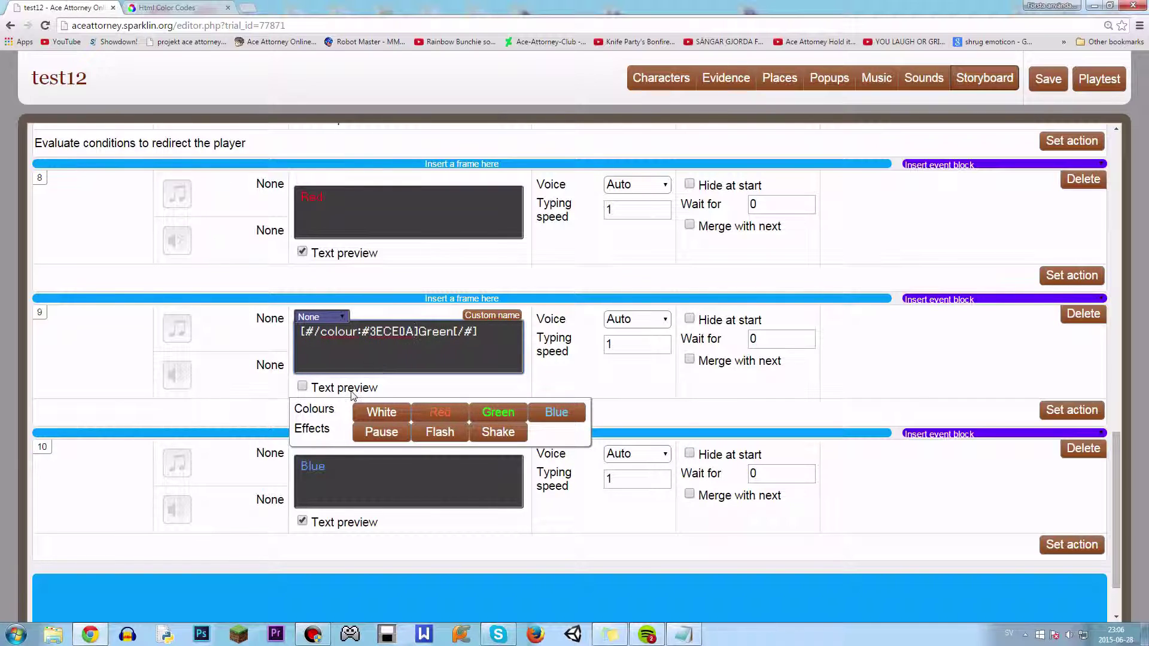
pyautogui.click(302, 387)
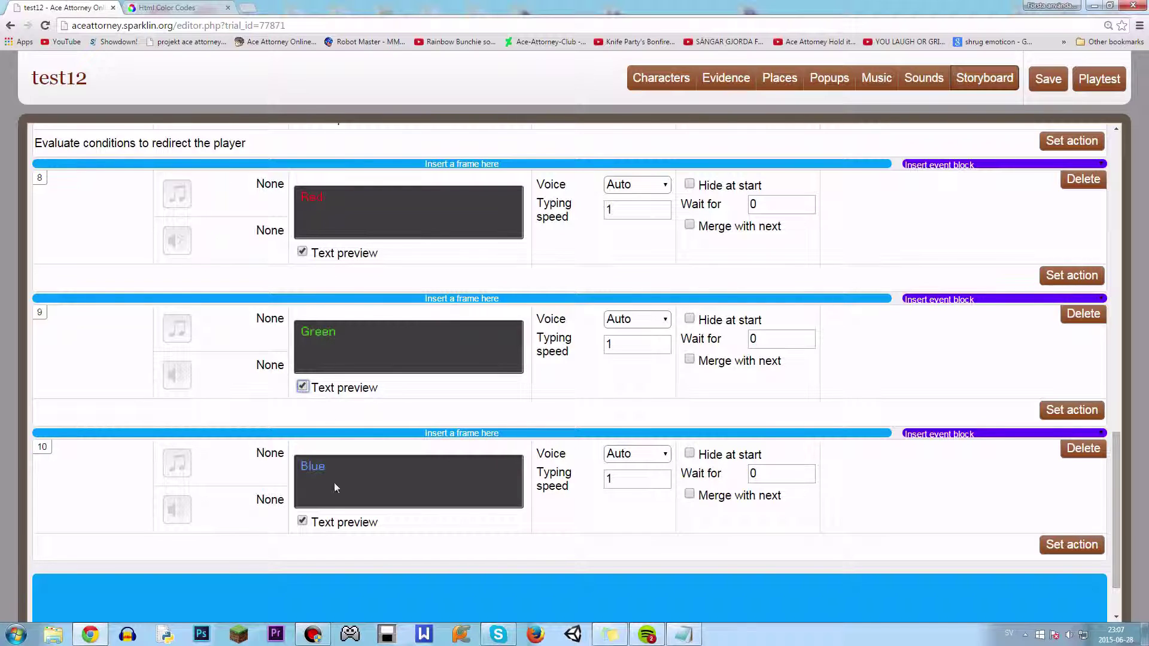
# - Insert a new frame between the Red and Green frames and set its wait value to 1
pyautogui.moveTo(107, 488)
pyautogui.scroll(3, 108, 445)
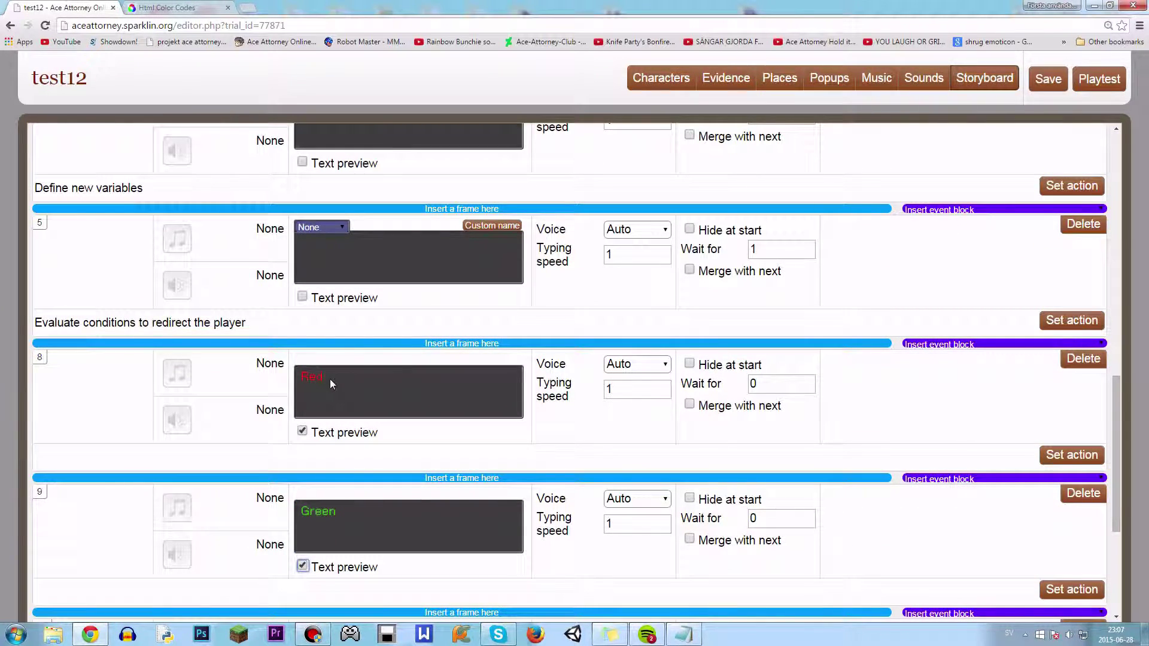
pyautogui.click(386, 478)
pyautogui.doubleClick(778, 519)
pyautogui.write('1')
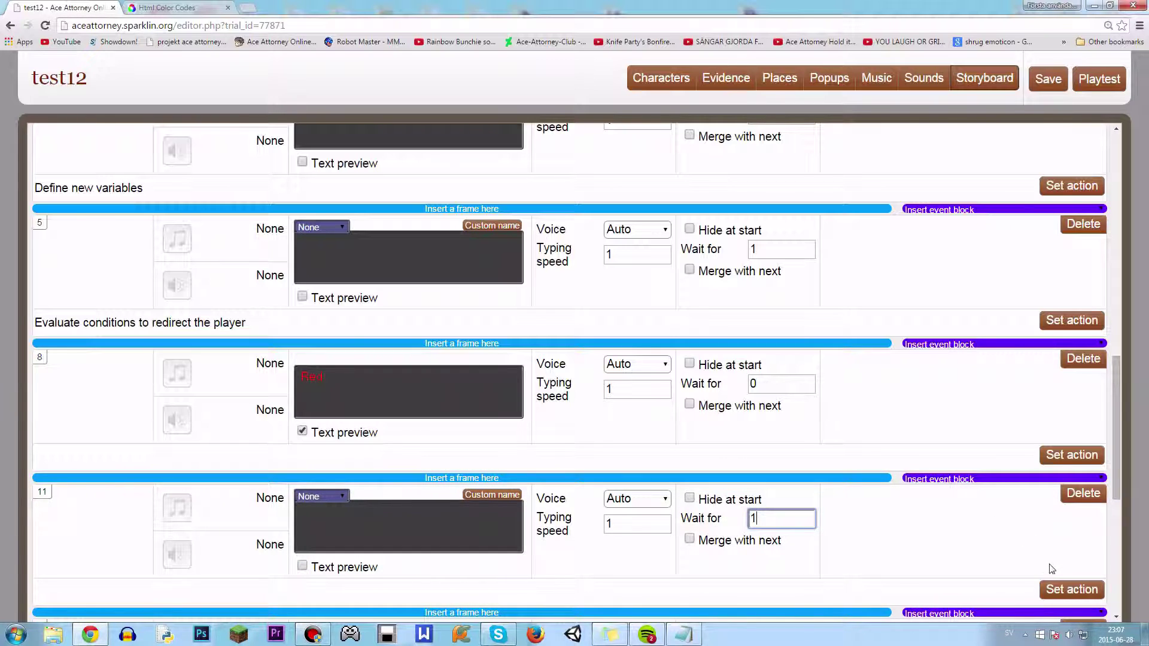
# - Set frame 11's action to Proceed to another frame with target frame ID 0
pyautogui.click(1071, 589)
pyautogui.click(831, 338)
pyautogui.press('p')
pyautogui.press('Return')
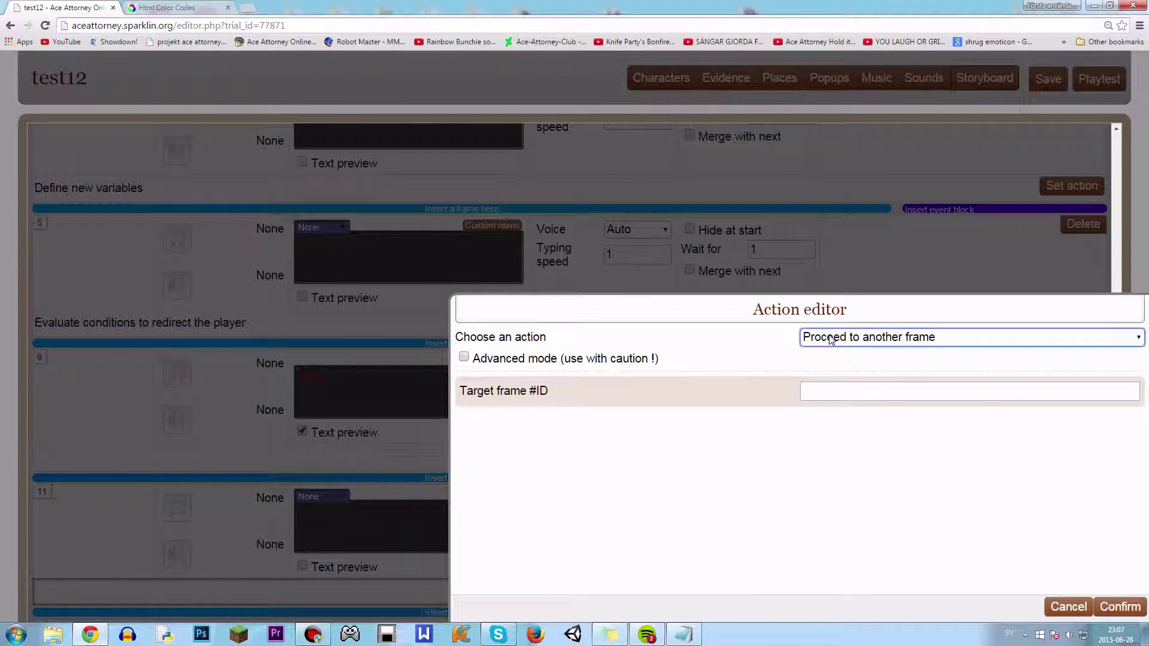
pyautogui.press('Tab')
pyautogui.write('9')
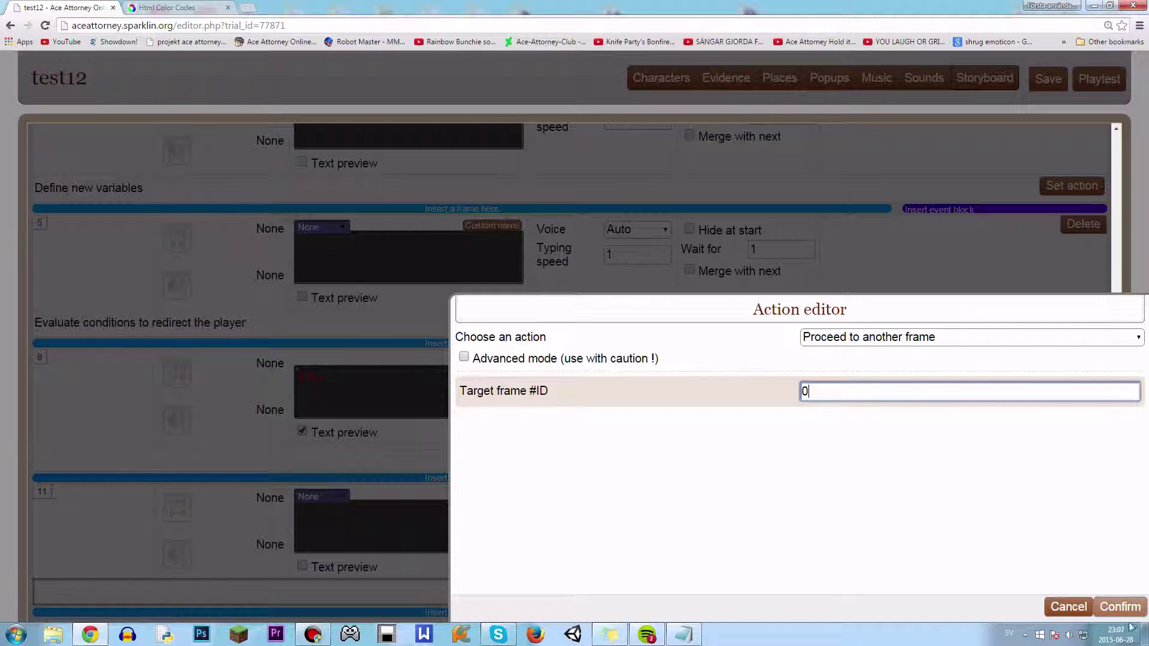
pyautogui.click(1120, 606)
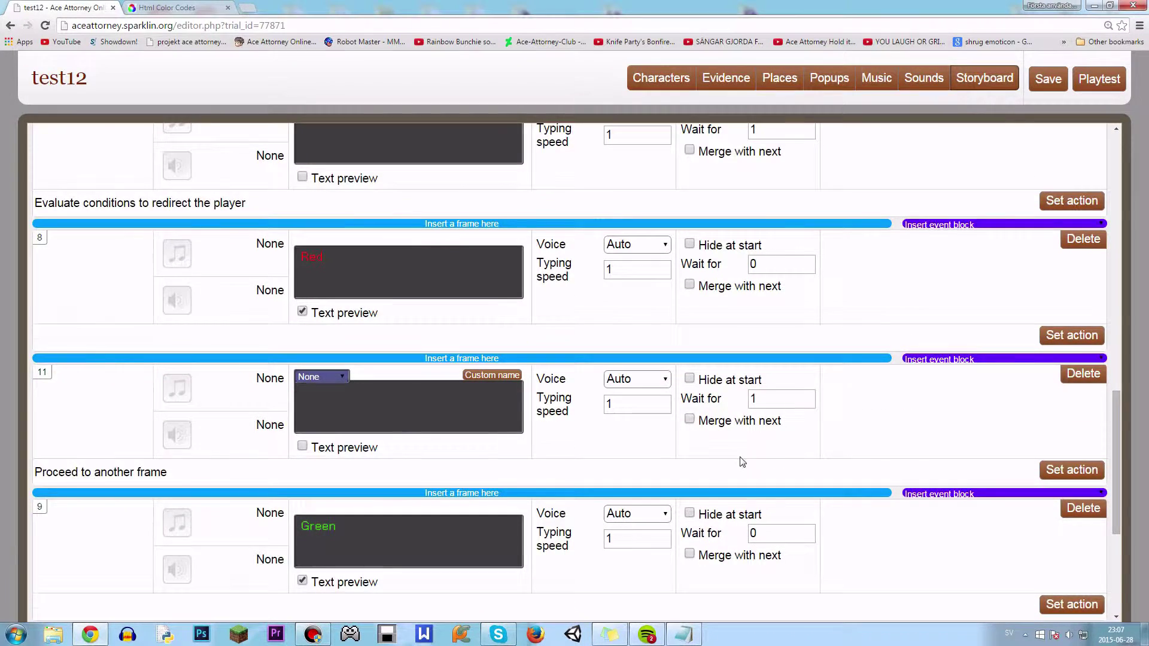
# - Insert a new frame between the Green and Blue frames and set its wait value to 1
pyautogui.scroll(-4, 739, 461)
pyautogui.click(718, 388)
pyautogui.click(735, 434)
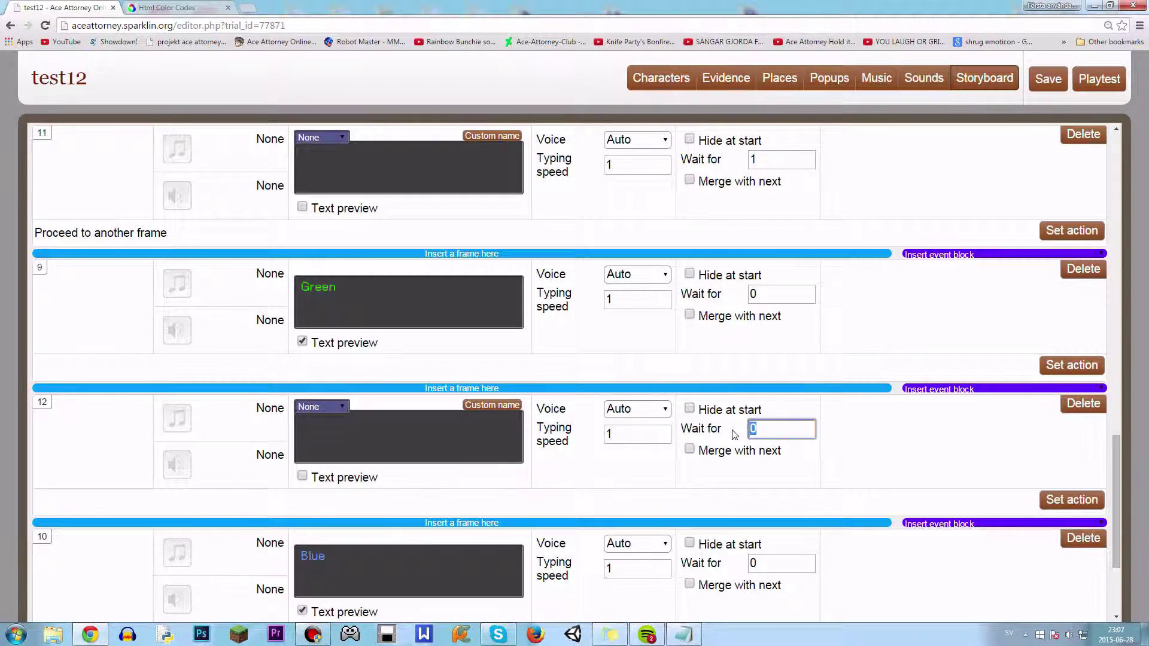
# - Set frame 12's action to Proceed to another frame with target frame ID 0
pyautogui.click(1076, 497)
pyautogui.click(846, 339)
pyautogui.press('p')
pyautogui.press('Return')
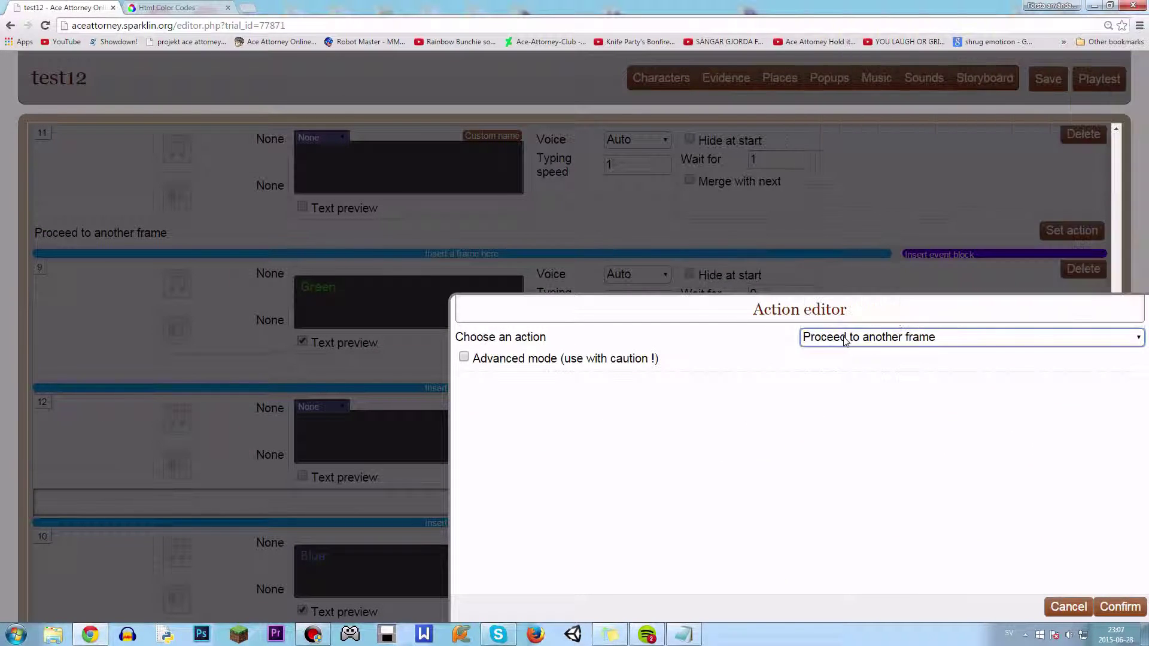
pyautogui.write('8')
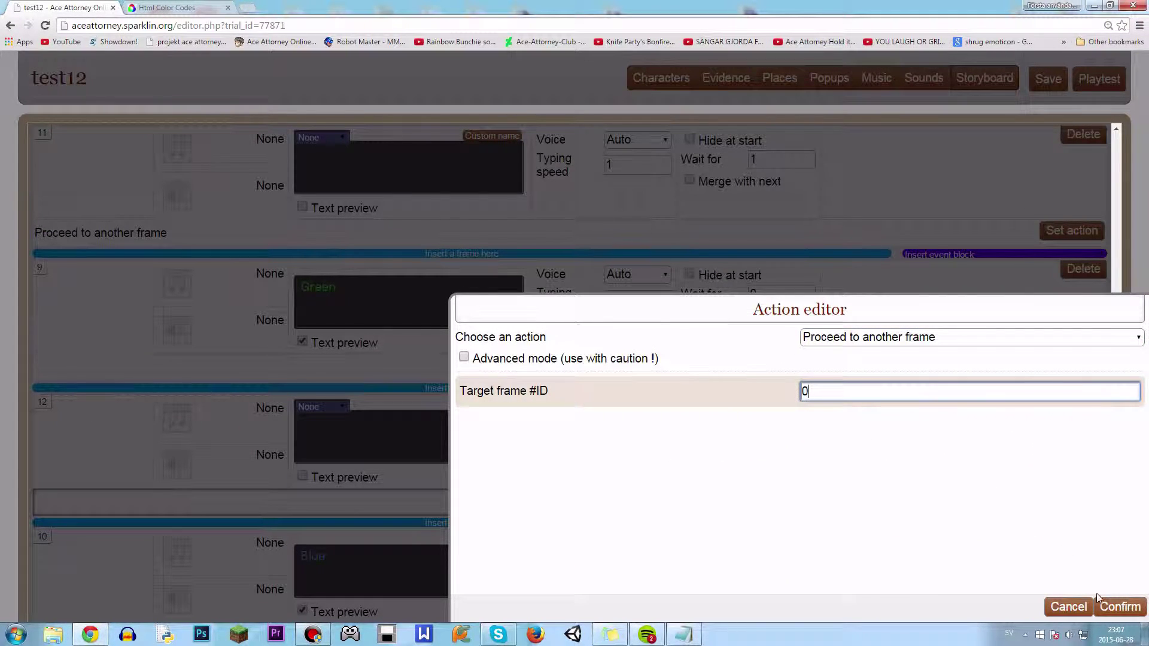
pyautogui.click(1101, 605)
# - Open frame 5's redirect conditions for editing and look over the storyboard for the color frames' IDs
pyautogui.scroll(4, 383, 461)
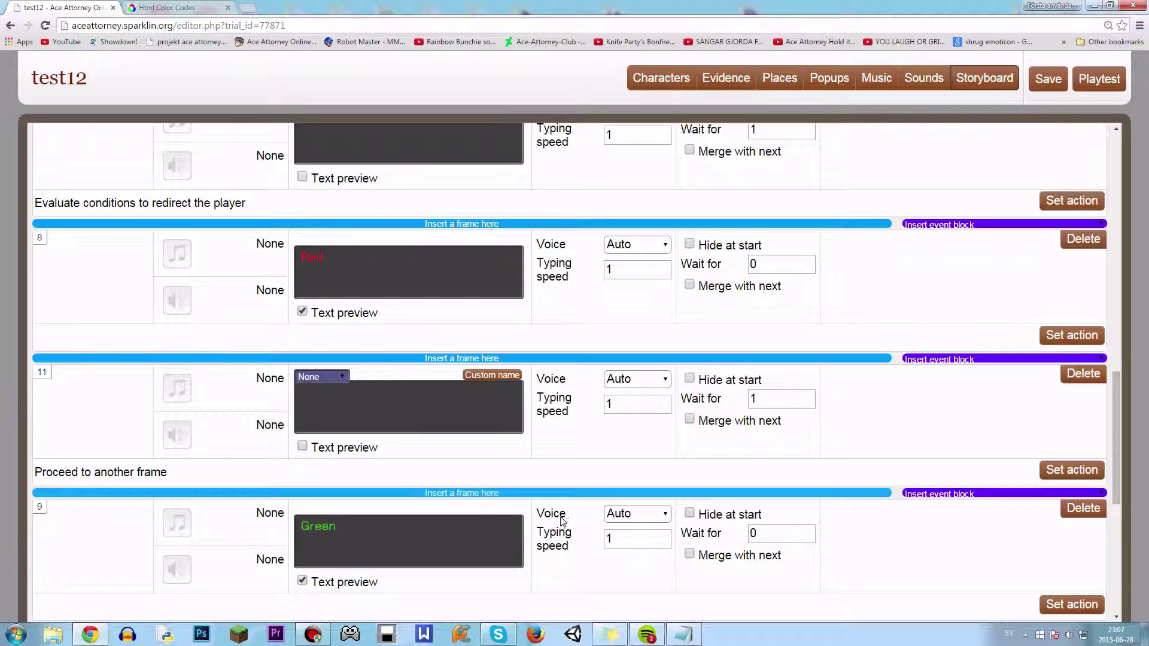
pyautogui.scroll(-5, 401, 521)
pyautogui.scroll(4, 390, 518)
pyautogui.scroll(3, 556, 413)
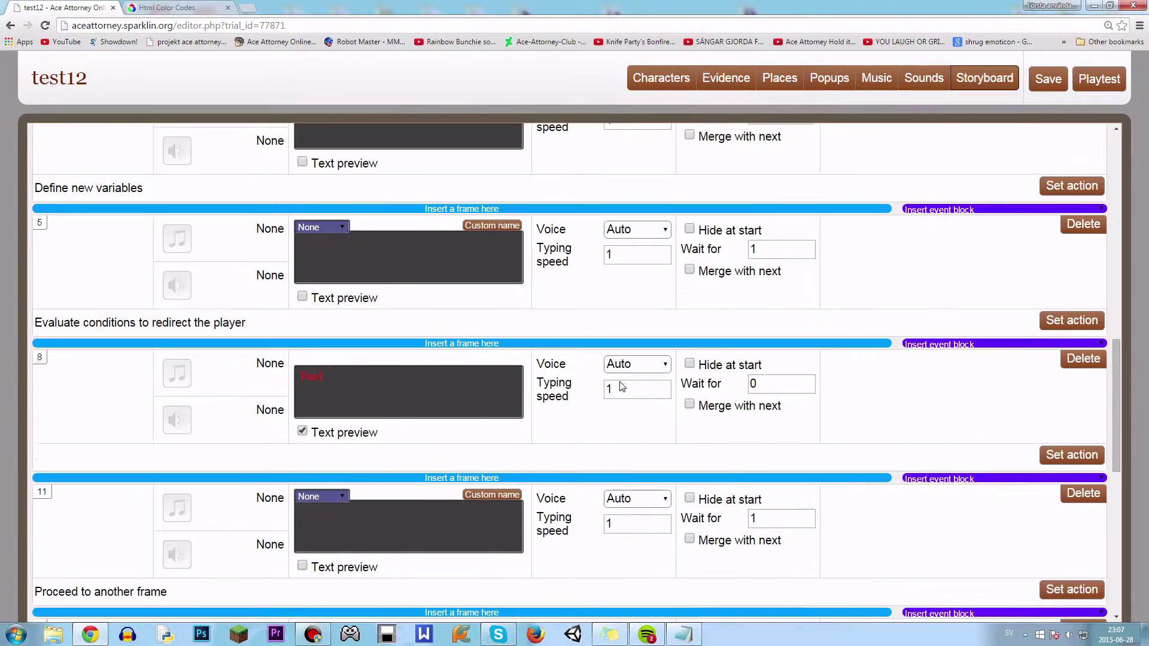
pyautogui.scroll(-1, 1071, 228)
pyautogui.click(1072, 260)
pyautogui.scroll(-4, 343, 454)
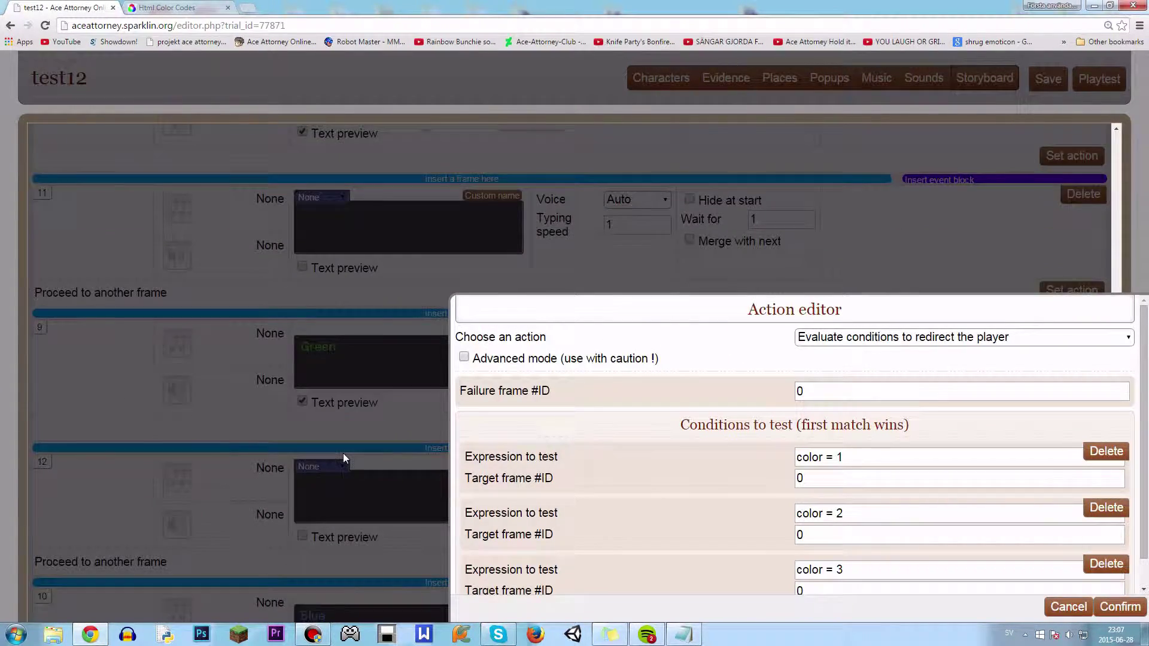
pyautogui.scroll(2, 343, 454)
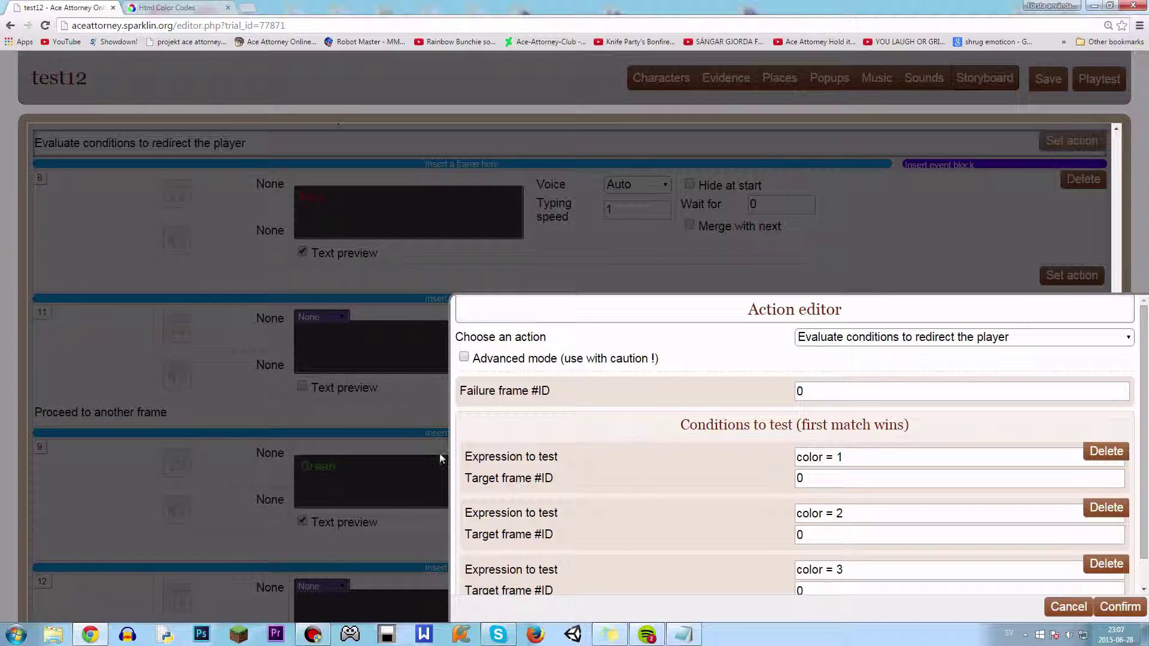
pyautogui.scroll(1, 150, 432)
pyautogui.scroll(-1, 153, 423)
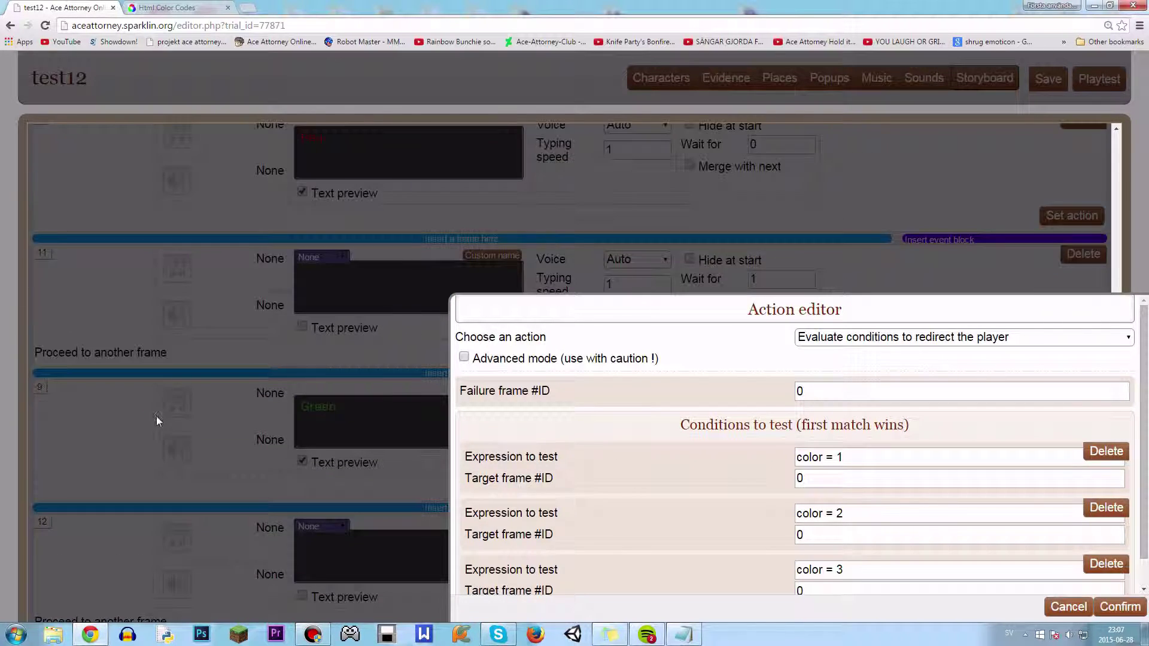
pyautogui.scroll(4, 145, 381)
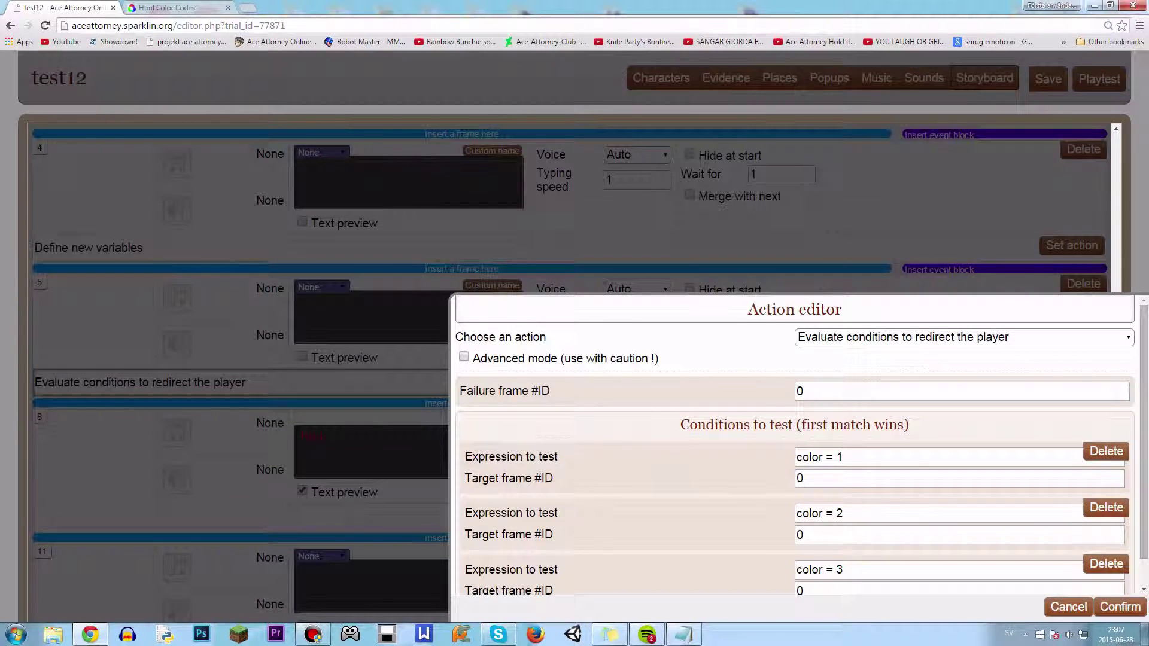
# - Select the target frame of the color = 1 condition and check the color numbering notes in Notepad
pyautogui.click(798, 481)
pyautogui.click(694, 639)
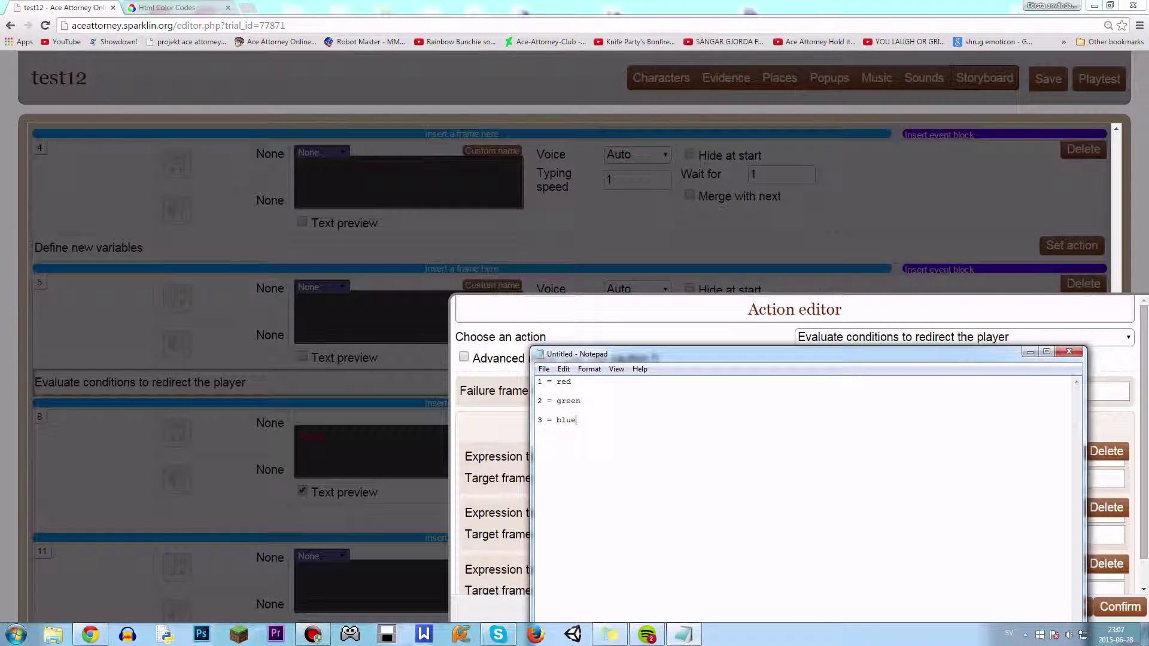
pyautogui.moveTo(618, 358); pyautogui.dragTo(213, 219)
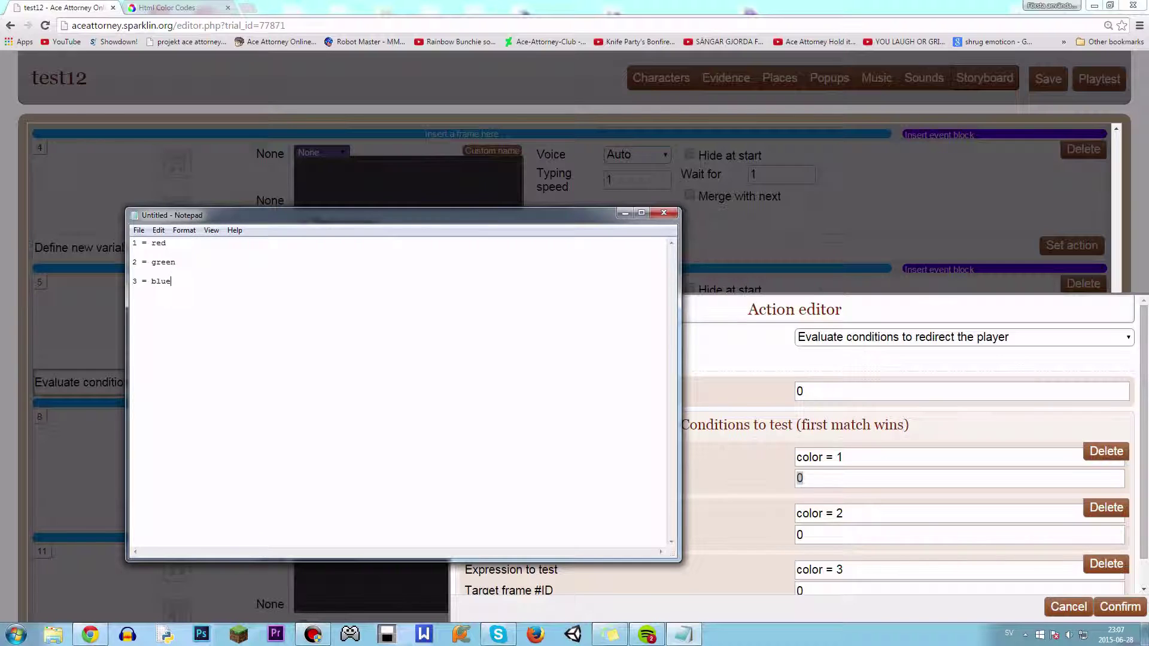
pyautogui.click(625, 213)
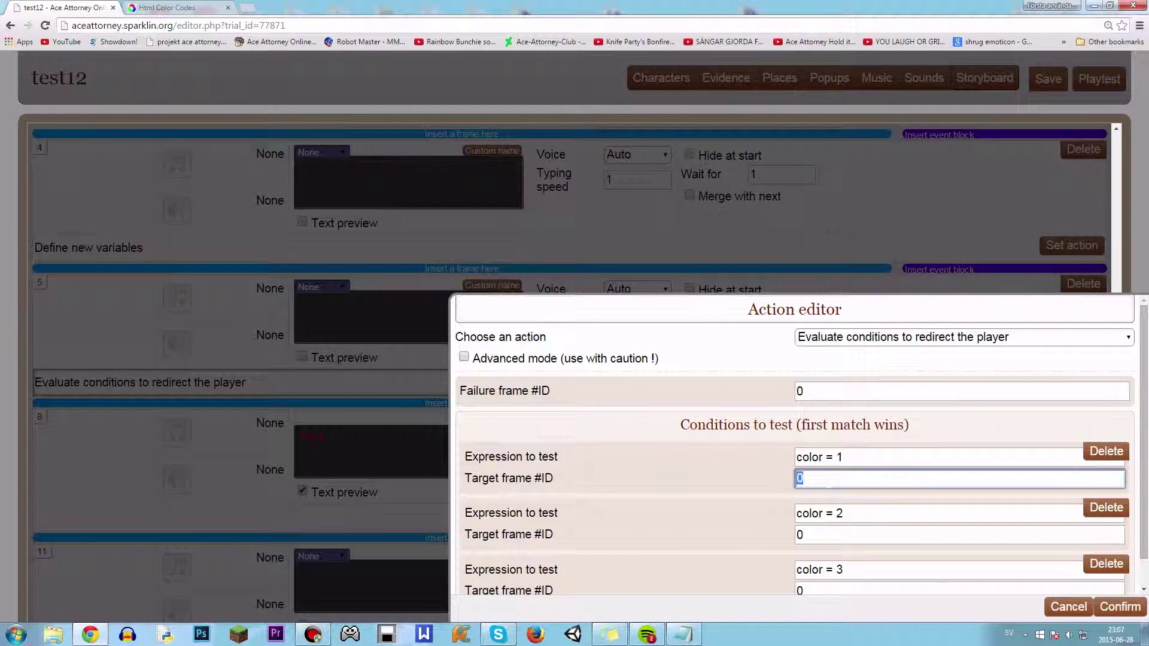
# - Set the condition targets to frame 8 for color = 1, frame 9 for color = 2 and frame 10 for color = 3
pyautogui.scroll(-4, 257, 364)
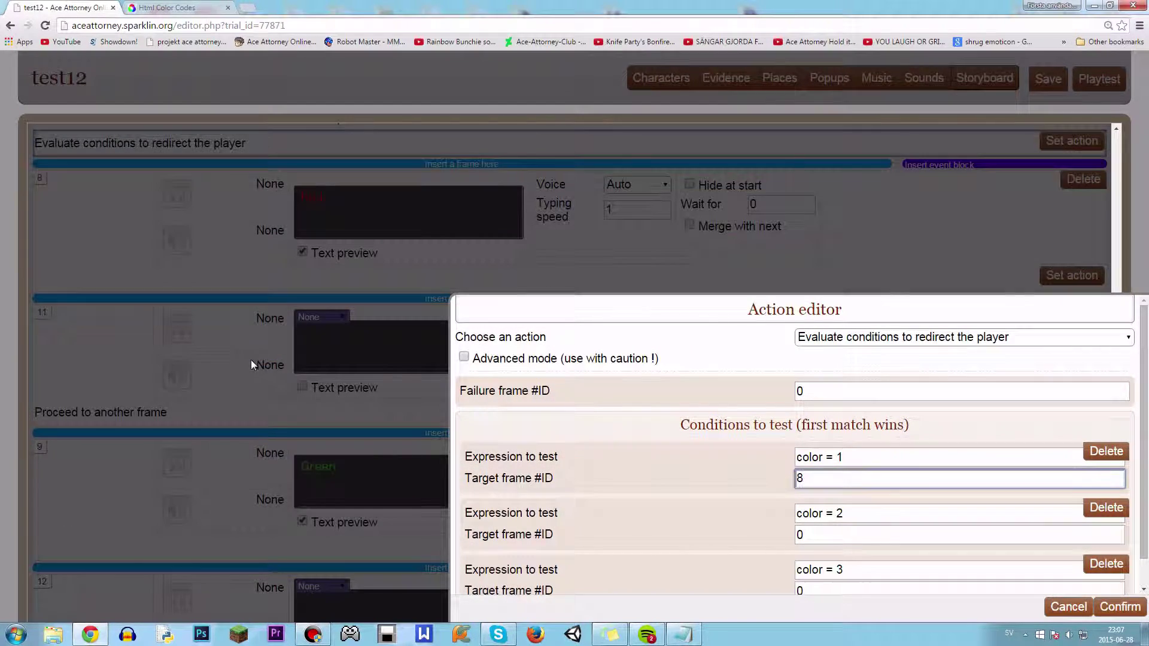
pyautogui.press('Tab')
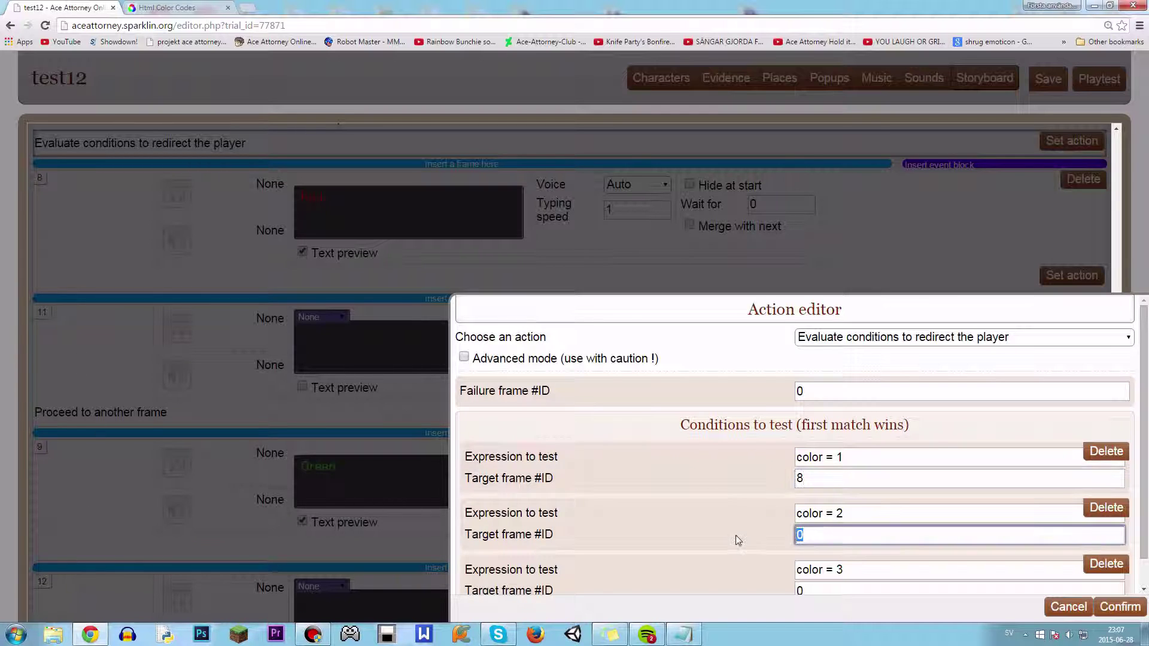
pyautogui.write('9')
pyautogui.scroll(-4, 256, 422)
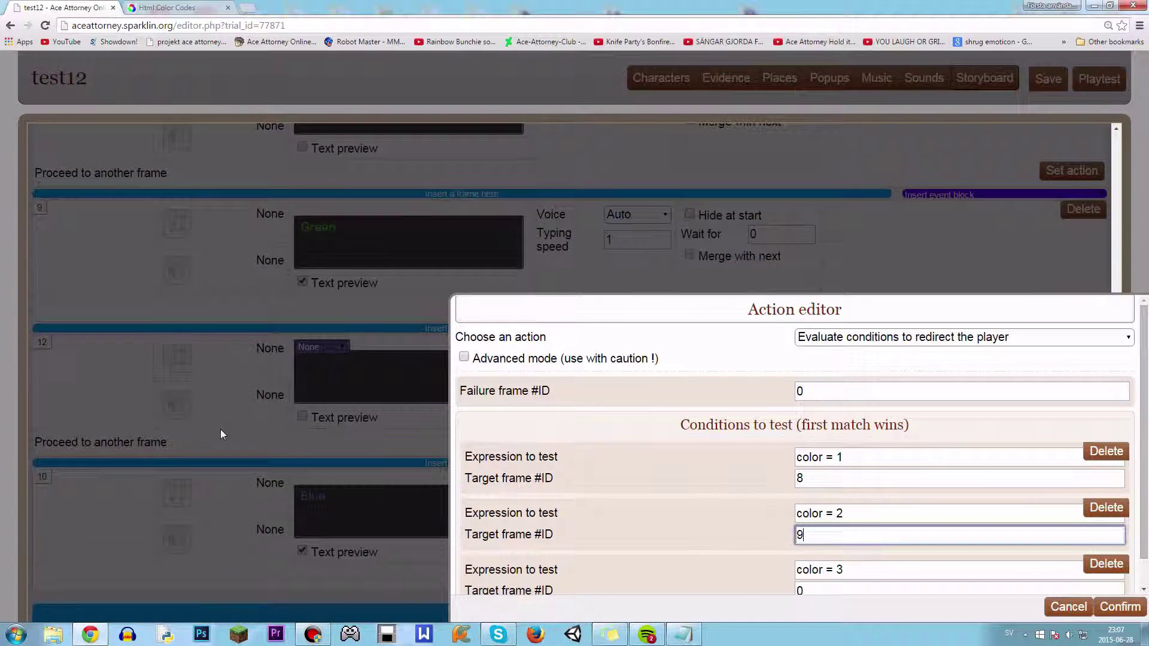
pyautogui.press('Tab')
pyautogui.write('1')
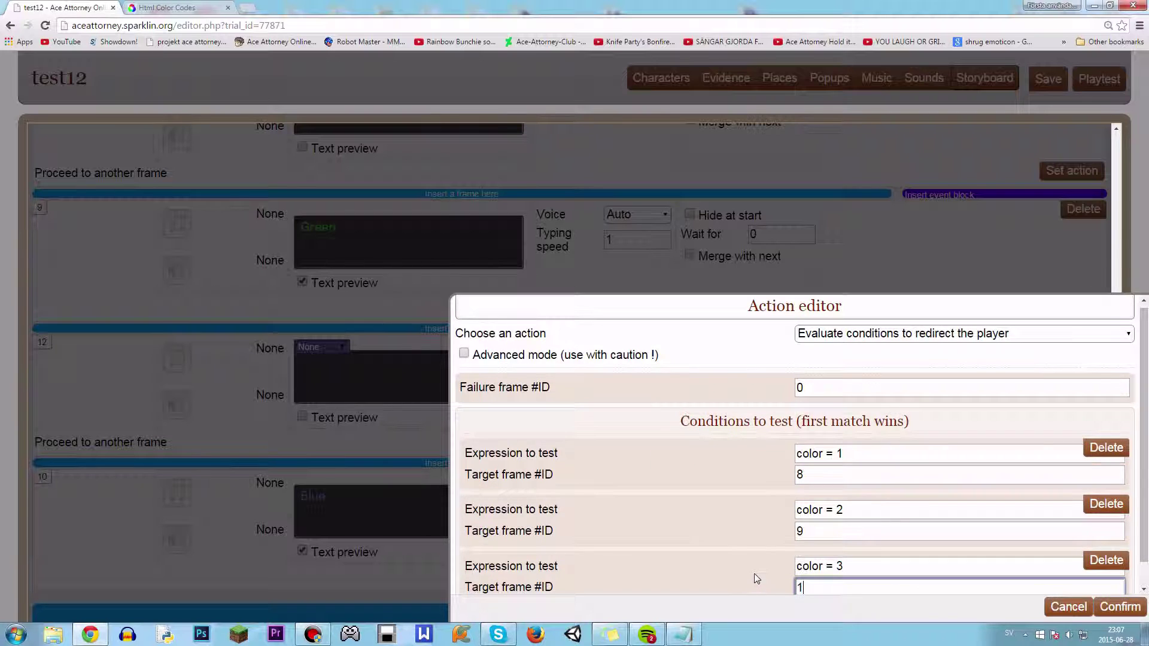
pyautogui.write('0')
pyautogui.click(1120, 607)
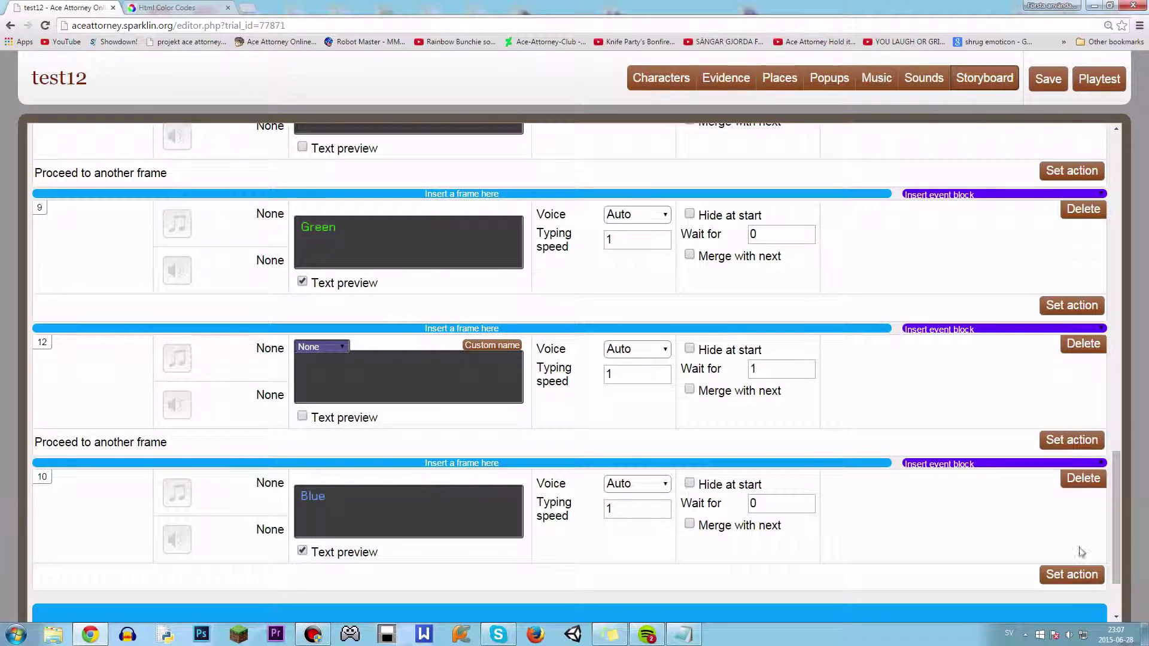
# - Save the trial, launch its playtest and start playing it
pyautogui.click(1050, 79)
pyautogui.click(599, 139)
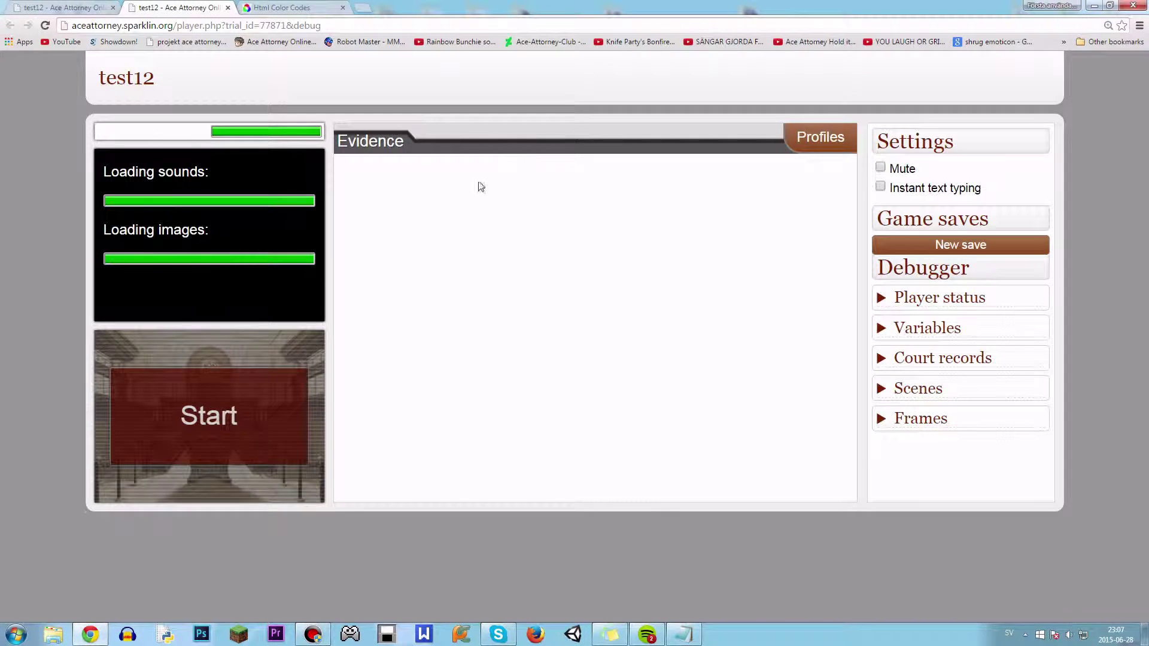
pyautogui.click(1069, 635)
pyautogui.click(780, 509)
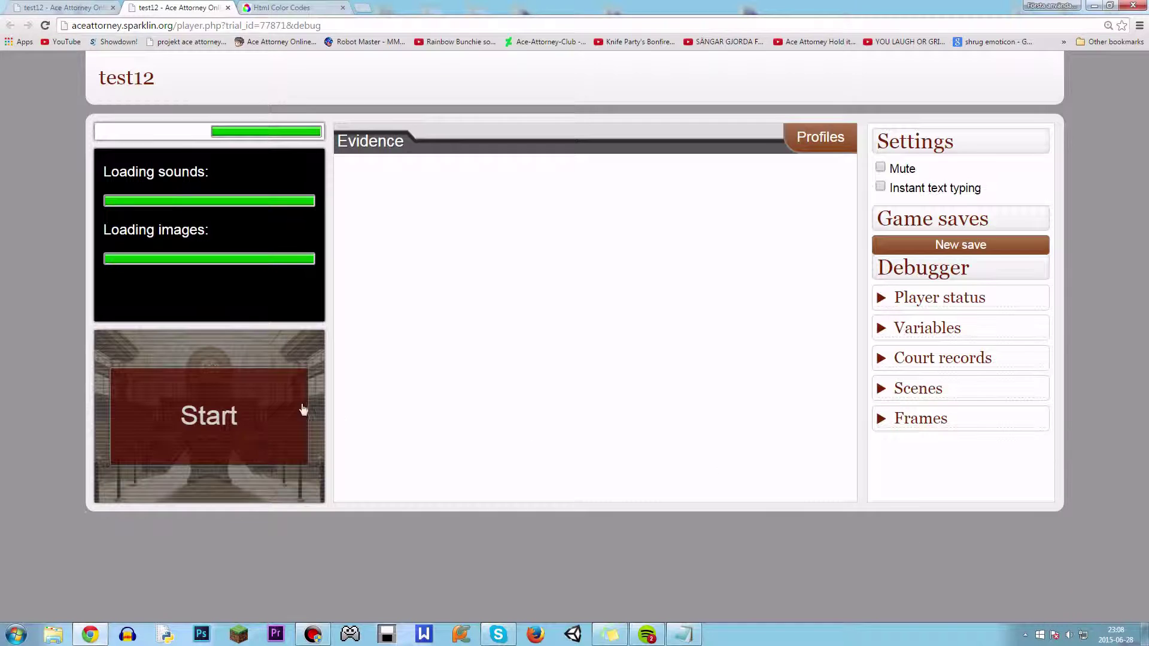
pyautogui.click(225, 408)
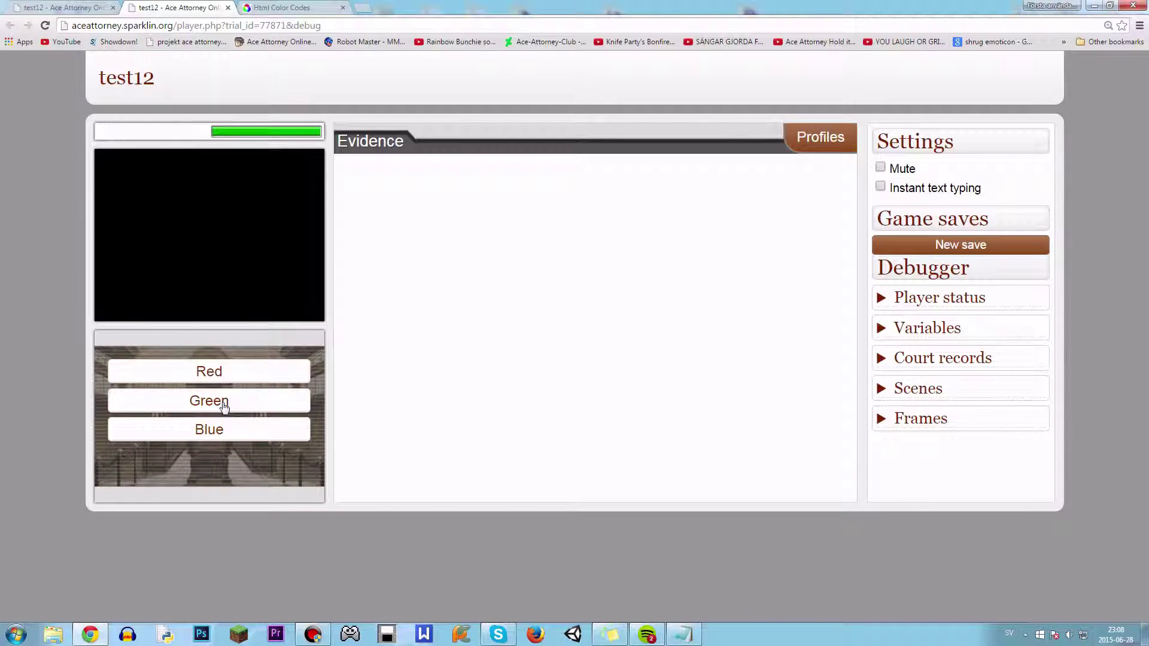
# - Create a game save at the answer choices, and pick the Red answer to test the redirect
pyautogui.click(985, 246)
pyautogui.click(650, 158)
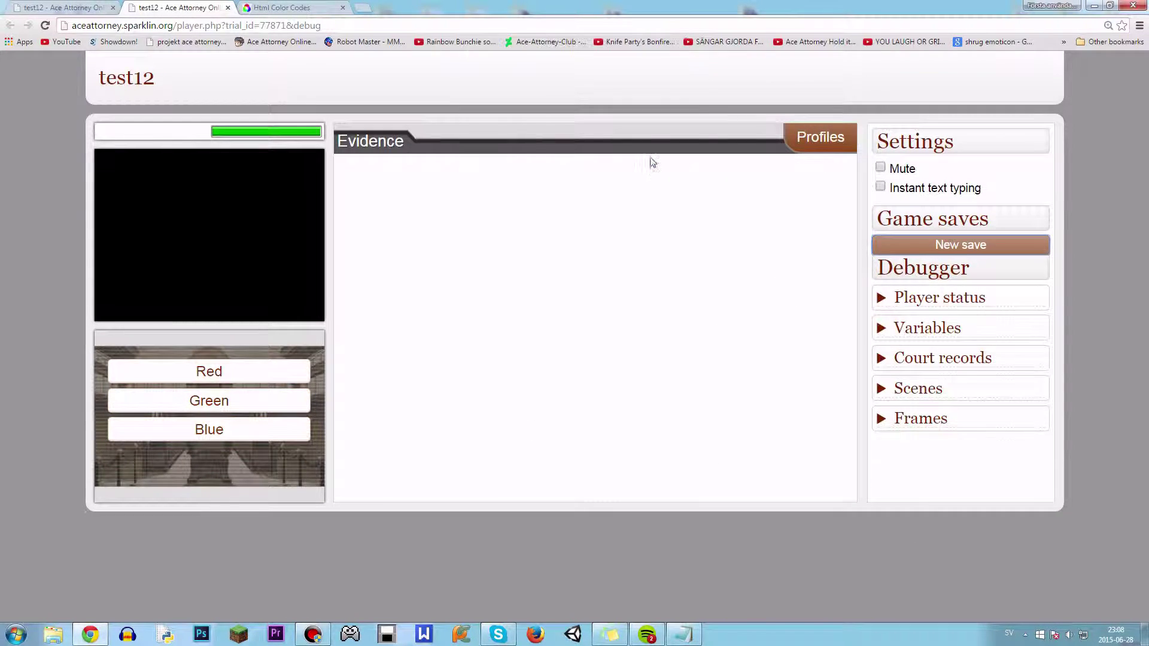
pyautogui.click(239, 380)
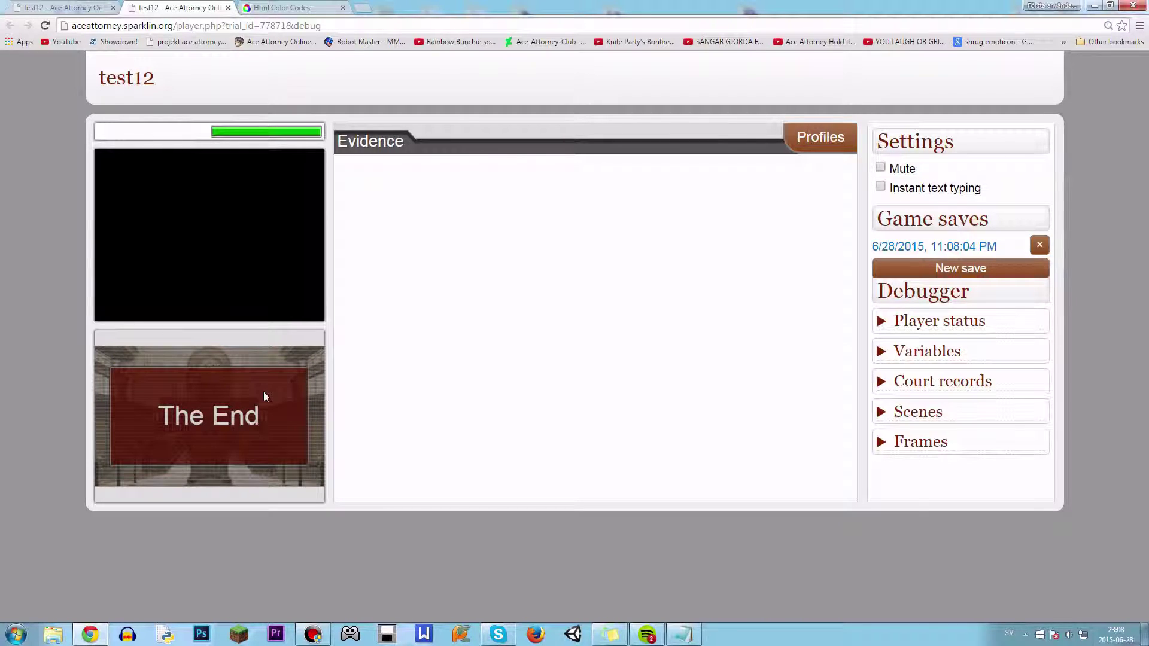
# - Expand the player status and variables in the playtest debugger to examine the current frame and the color variable
pyautogui.click(70, 7)
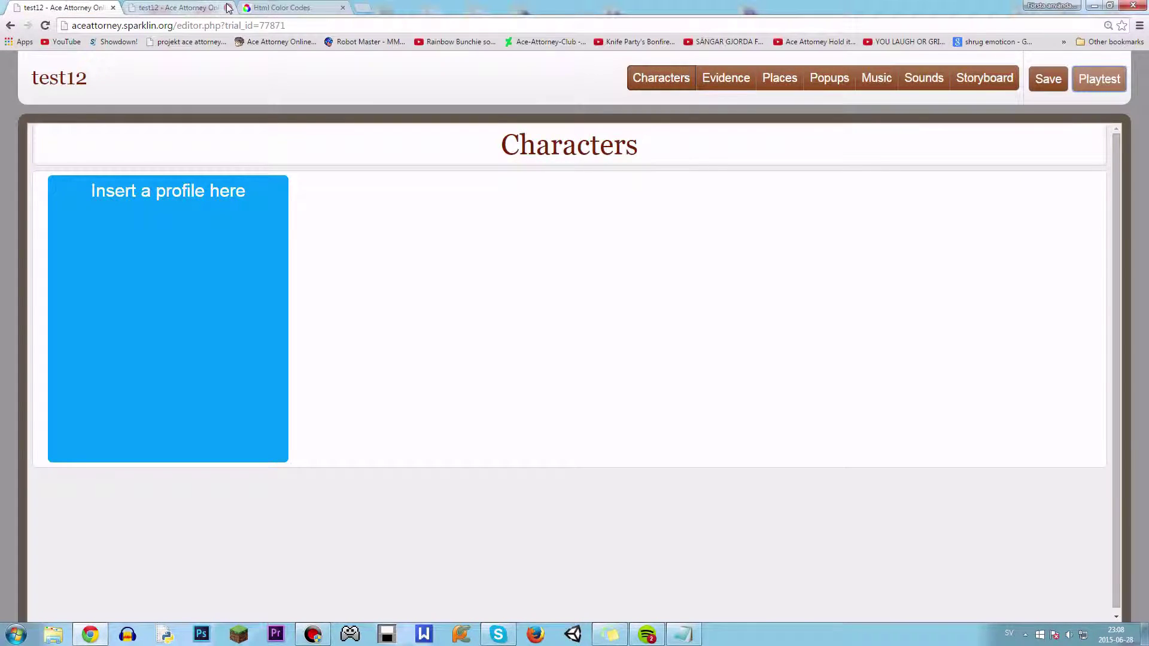
pyautogui.click(138, 8)
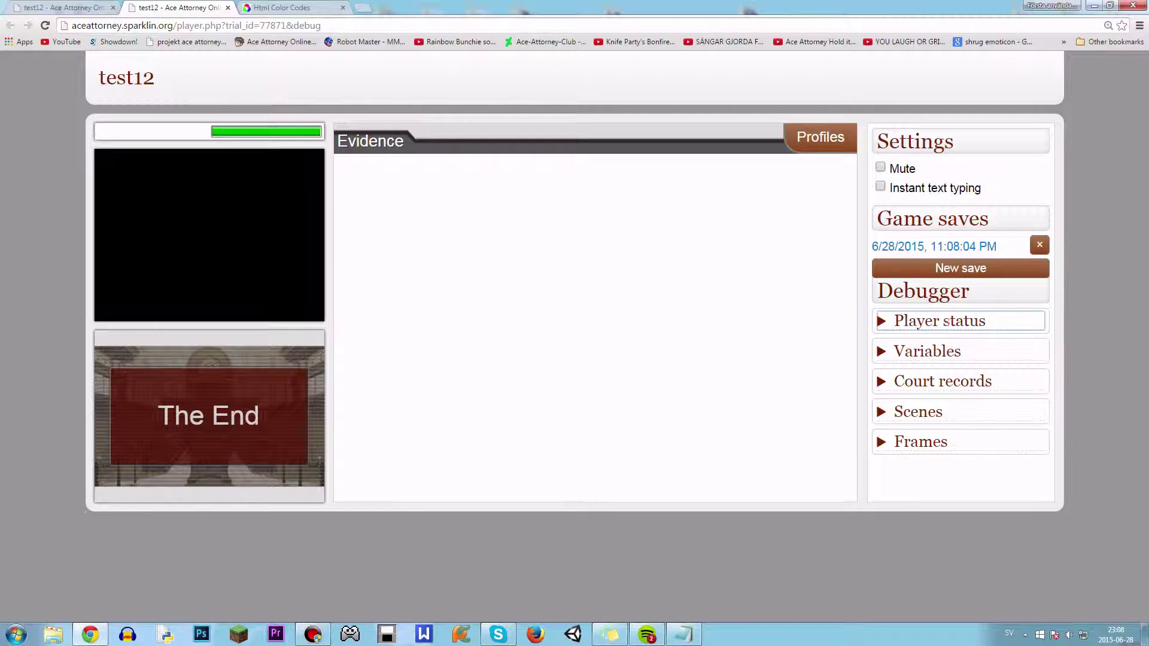
pyautogui.click(925, 392)
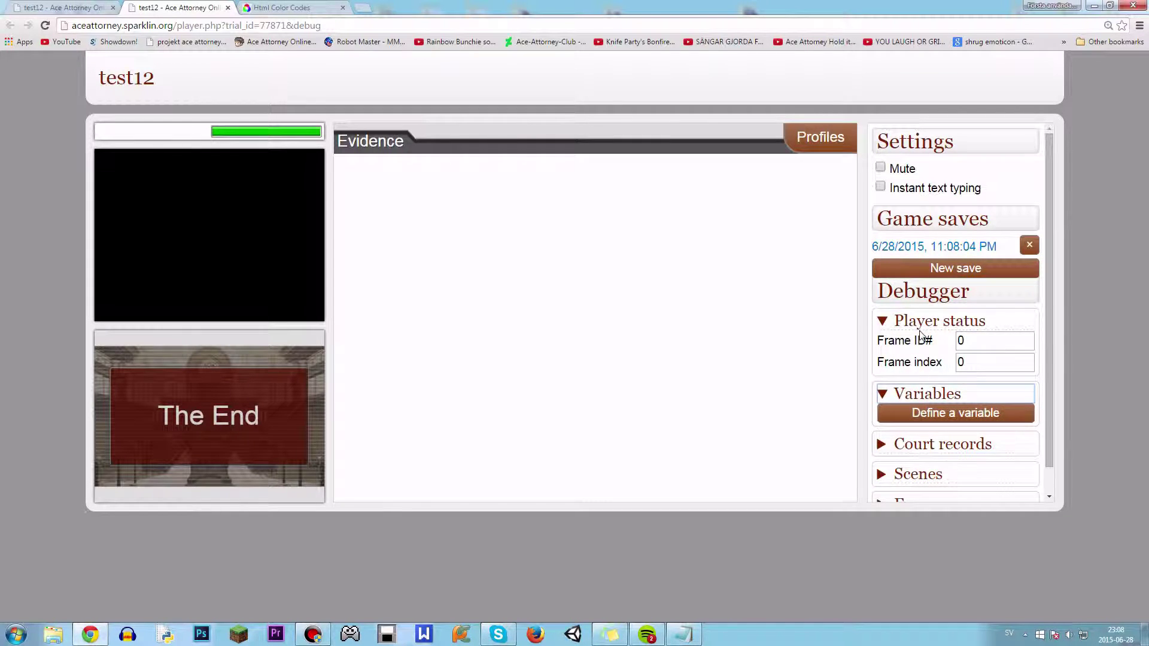
# - Close the playtest, return to the trial editor's storyboard and examine the variable definition in frame 2
pyautogui.click(885, 322)
pyautogui.click(227, 7)
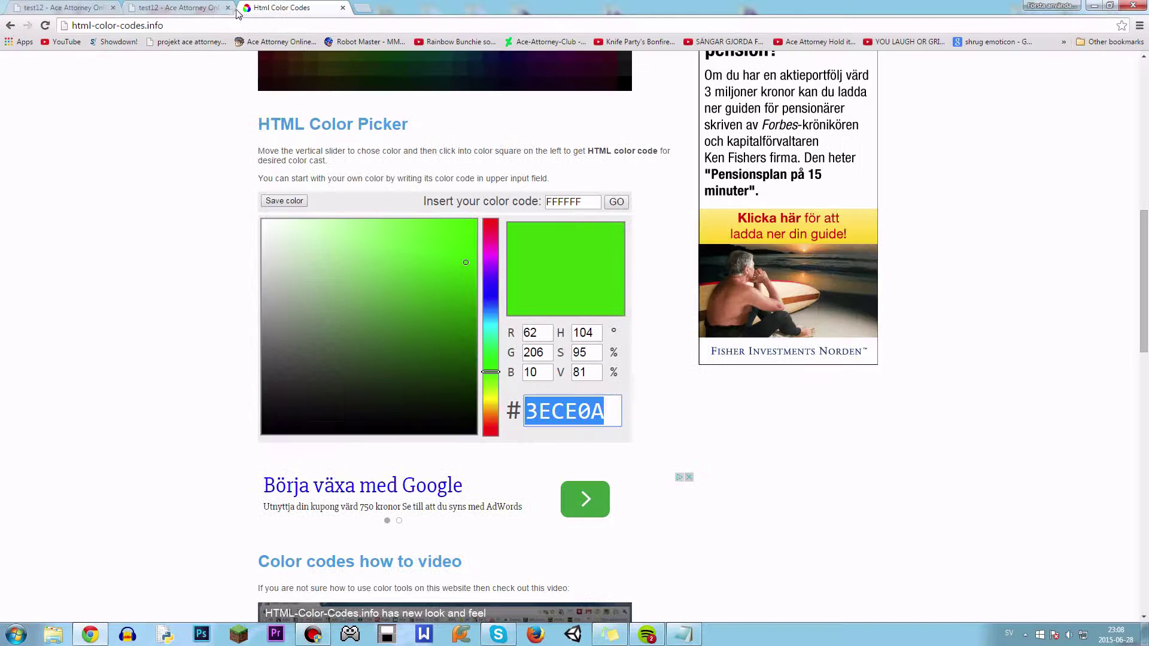
pyautogui.click(63, 7)
pyautogui.click(984, 78)
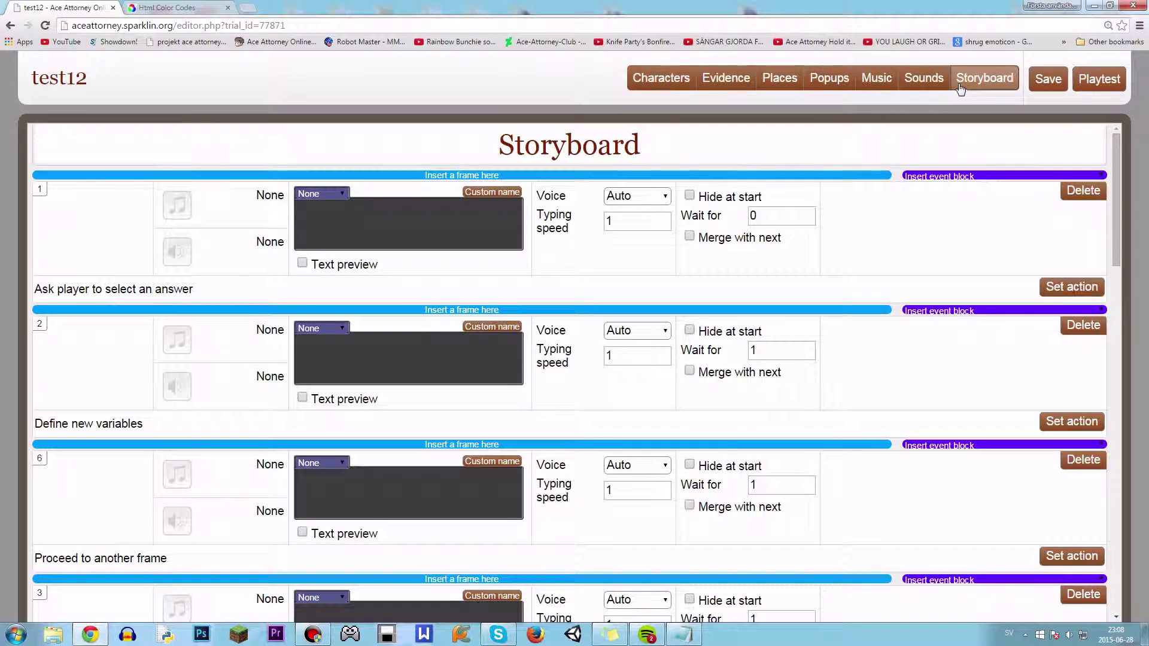
pyautogui.scroll(-1, 825, 384)
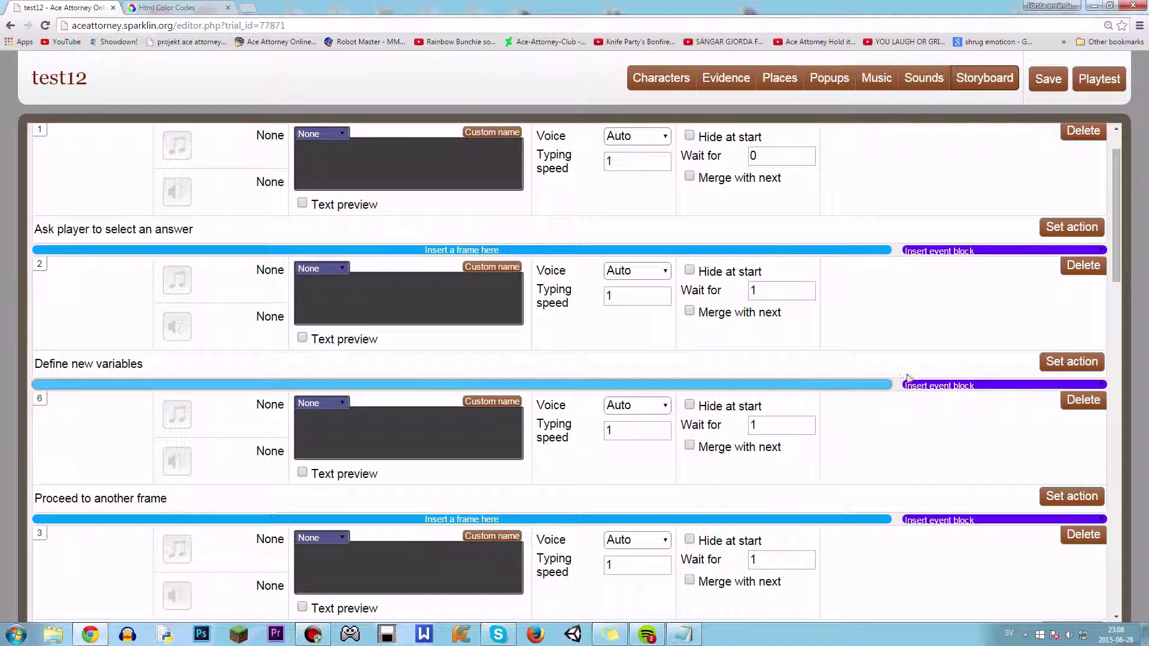
pyautogui.click(1071, 363)
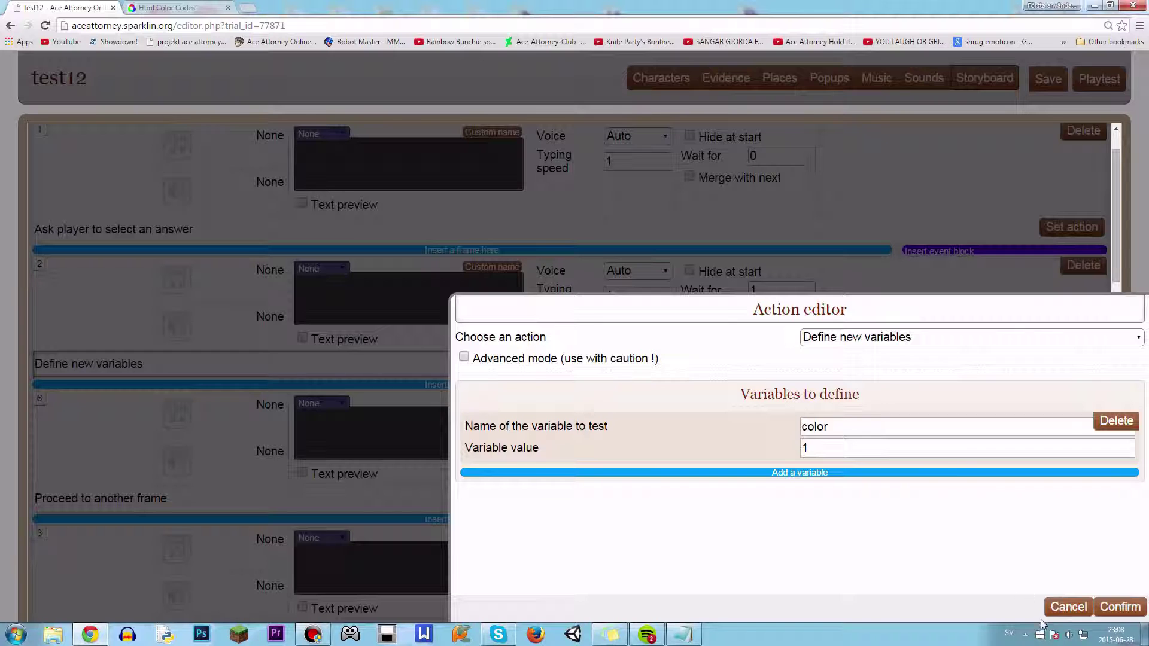
pyautogui.click(1069, 606)
pyautogui.scroll(-2, 498, 410)
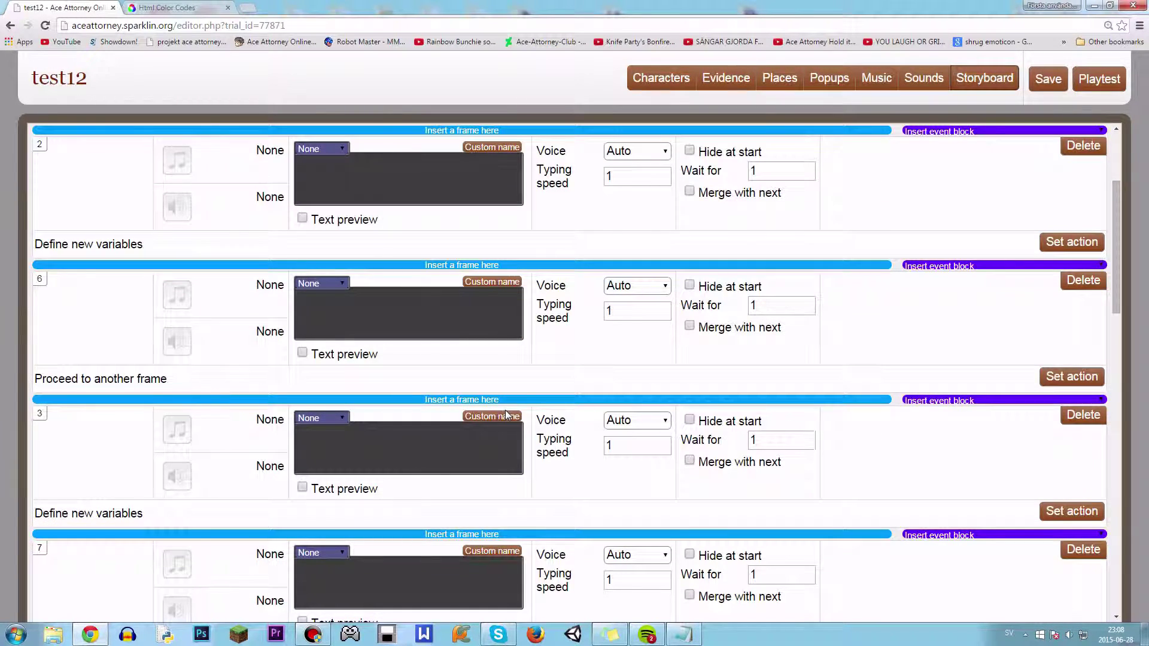
# - In frame 1's answer action, set the target frames to 2 for Red, 3 for Green and 4 for Blue
pyautogui.scroll(2, 730, 410)
pyautogui.click(1072, 227)
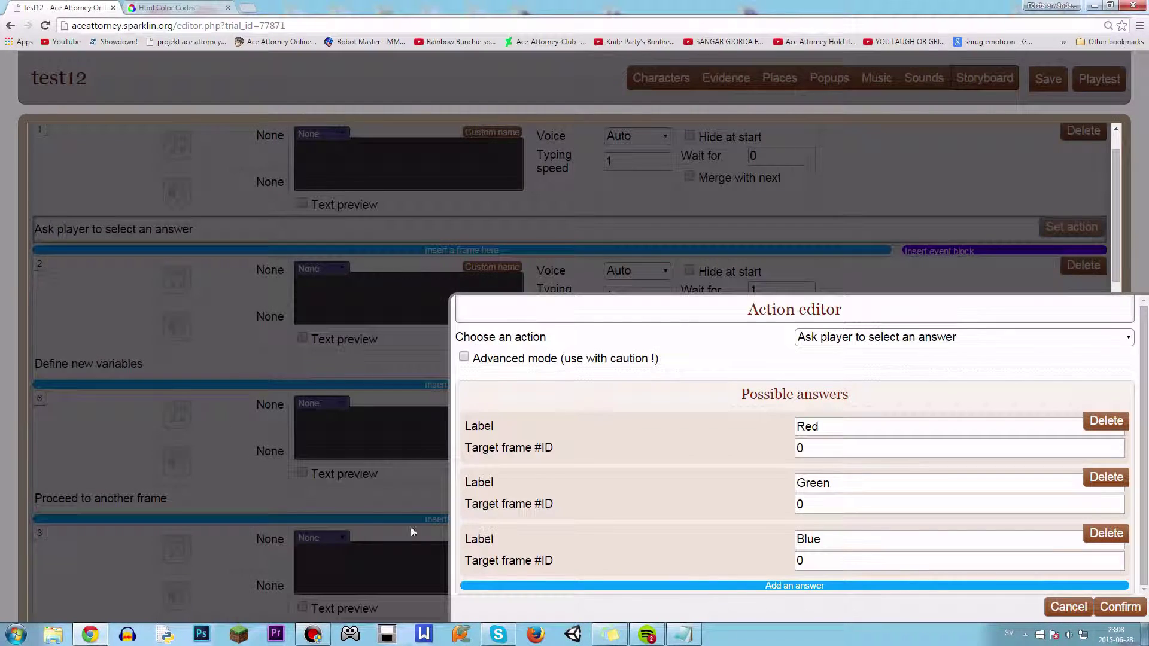
pyautogui.press('Tab')
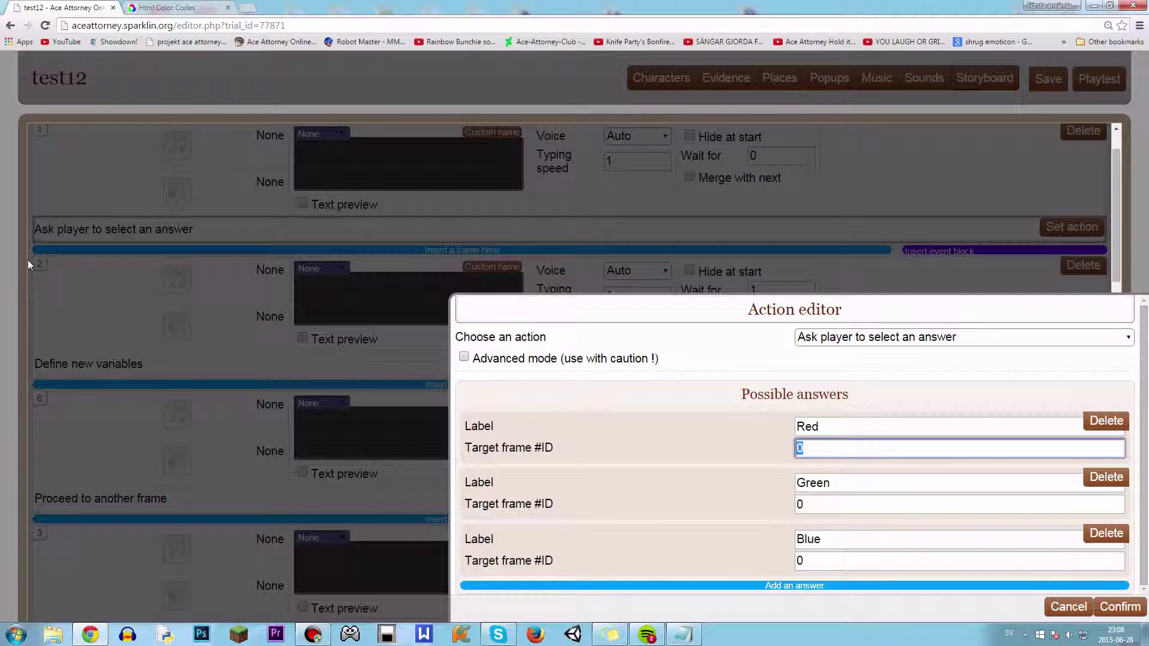
pyautogui.scroll(-2, 159, 360)
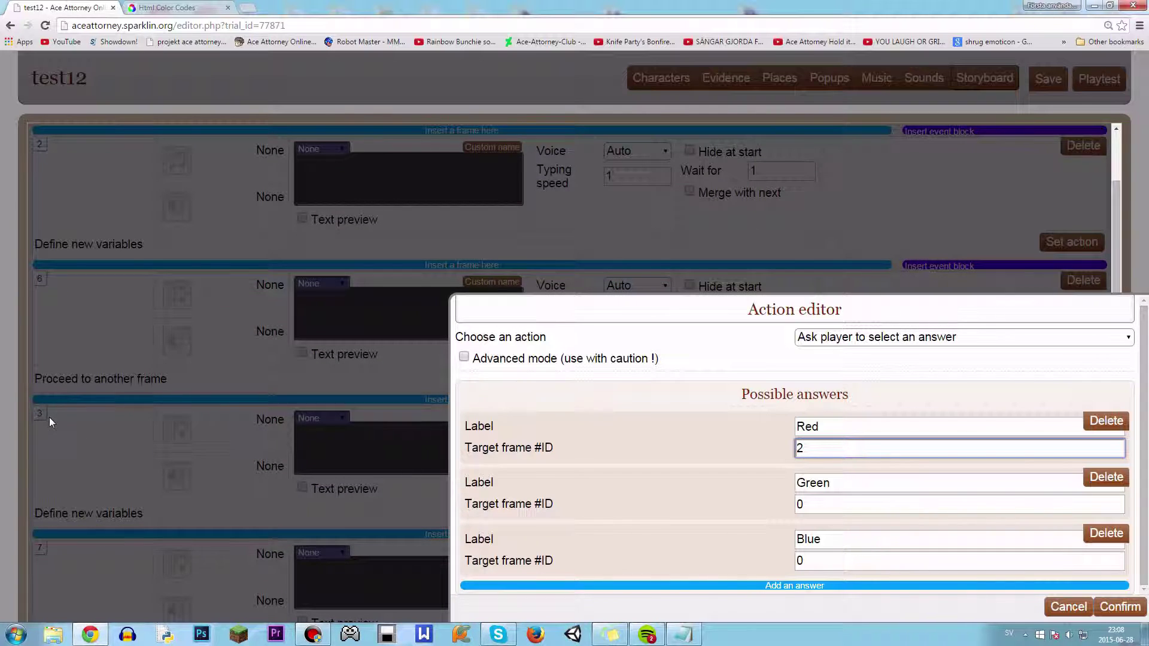
pyautogui.write('2')
pyautogui.press('Tab')
pyautogui.press('Tab')
pyautogui.write('3')
pyautogui.scroll(-3, 417, 450)
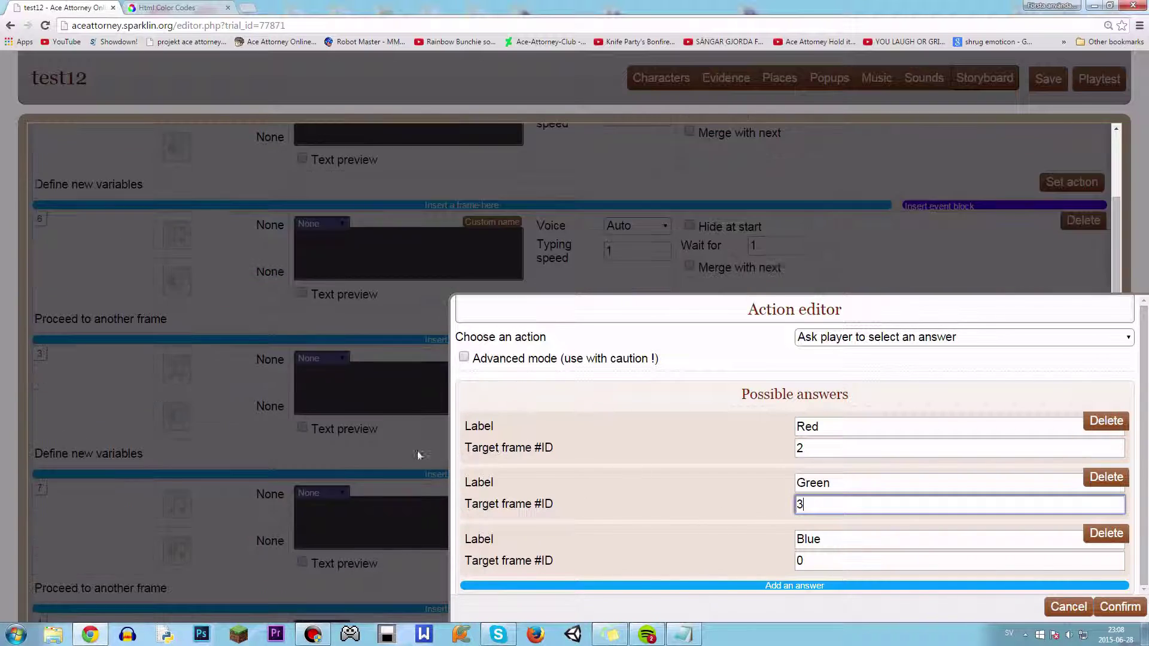
pyautogui.scroll(-1, 372, 466)
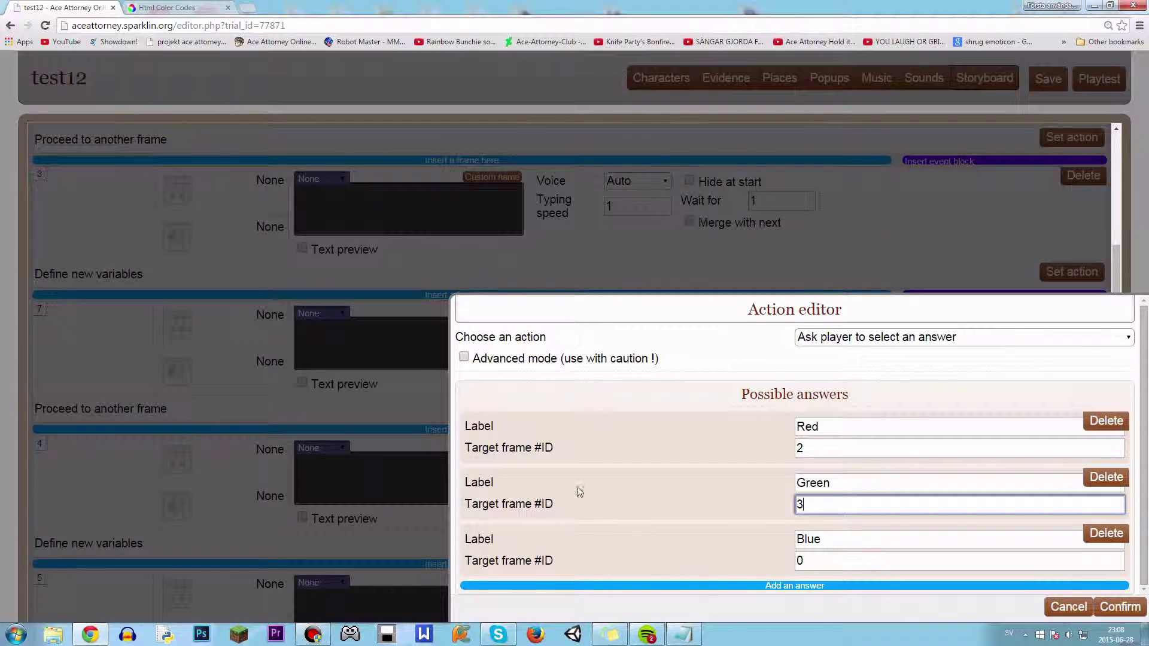
pyautogui.press('Tab')
pyautogui.press('Tab')
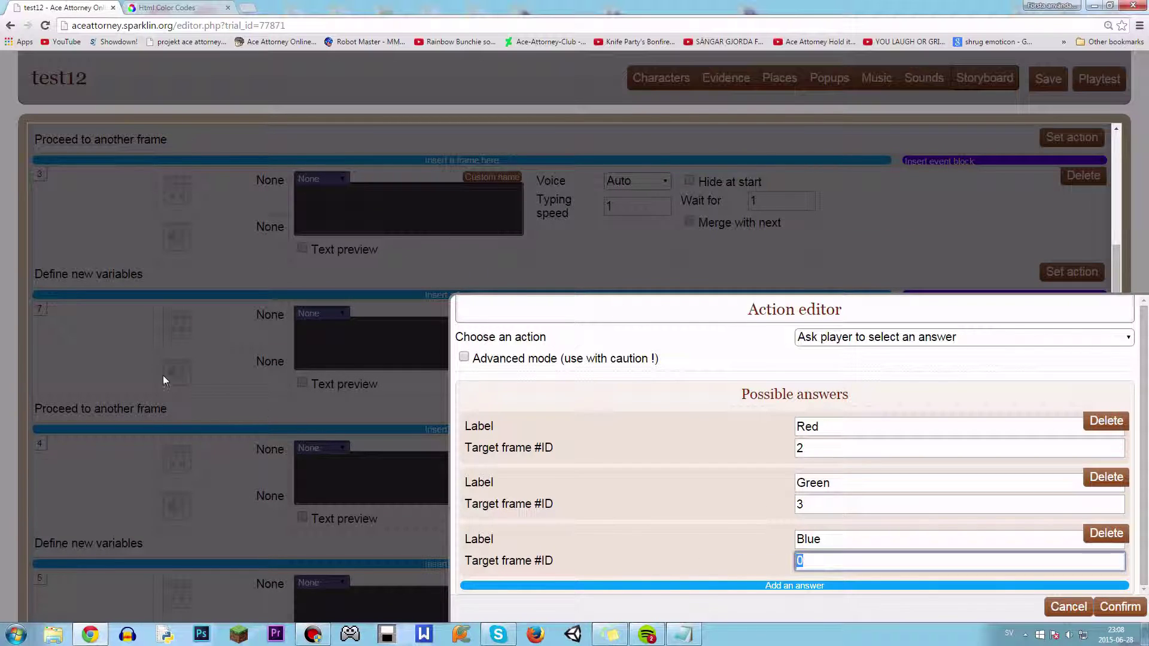
pyautogui.write('4')
pyautogui.click(1108, 607)
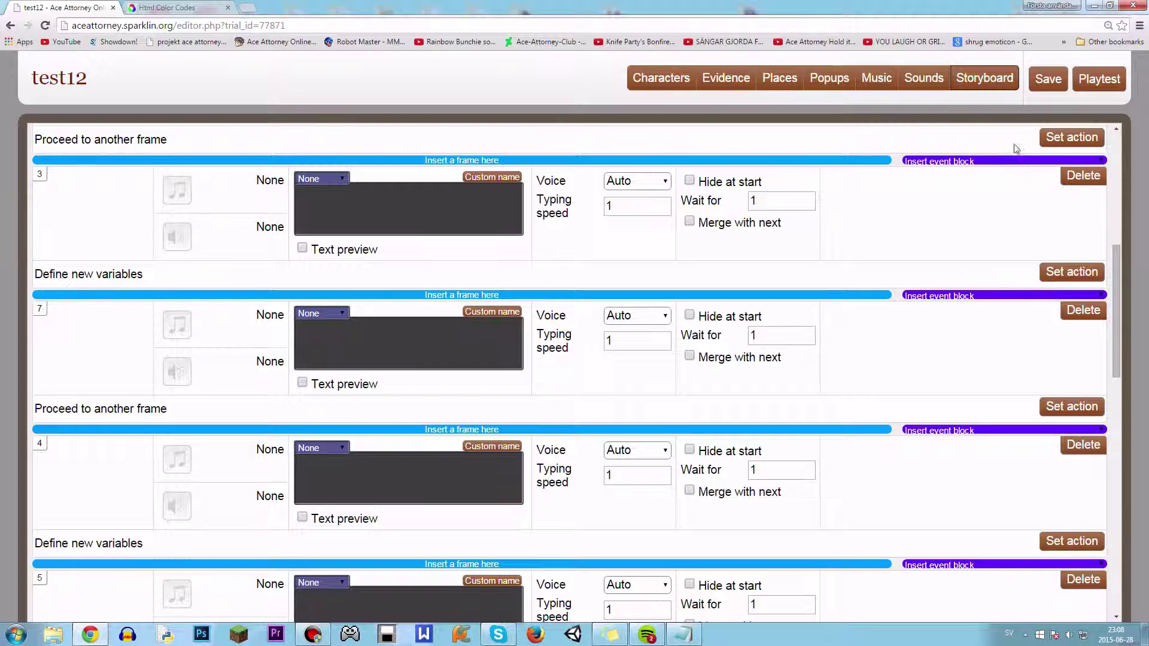
# - Save the trial and launch its playtest, deleting the old game save there
pyautogui.click(1059, 85)
pyautogui.click(1081, 78)
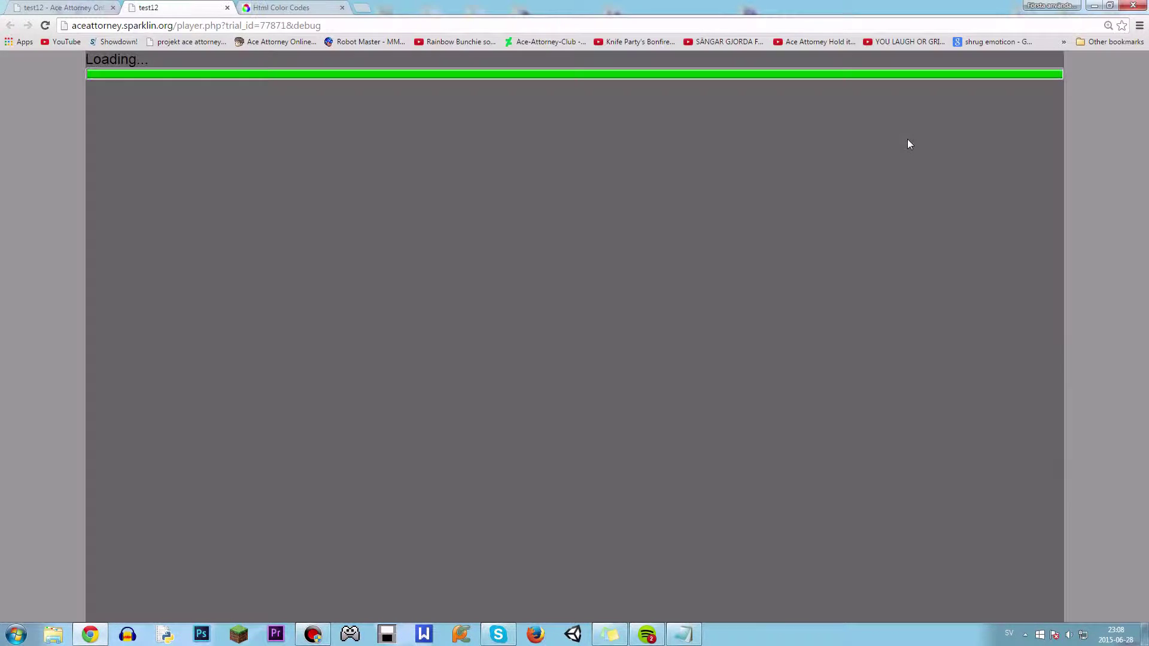
pyautogui.click(1040, 245)
pyautogui.click(1034, 245)
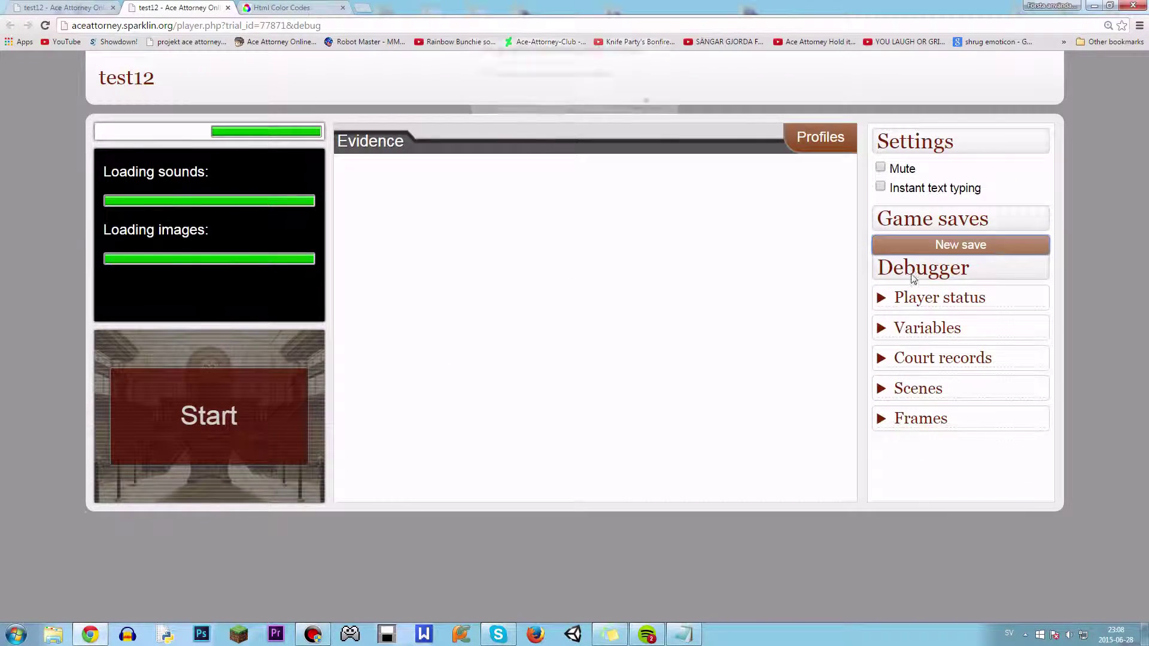
pyautogui.click(648, 101)
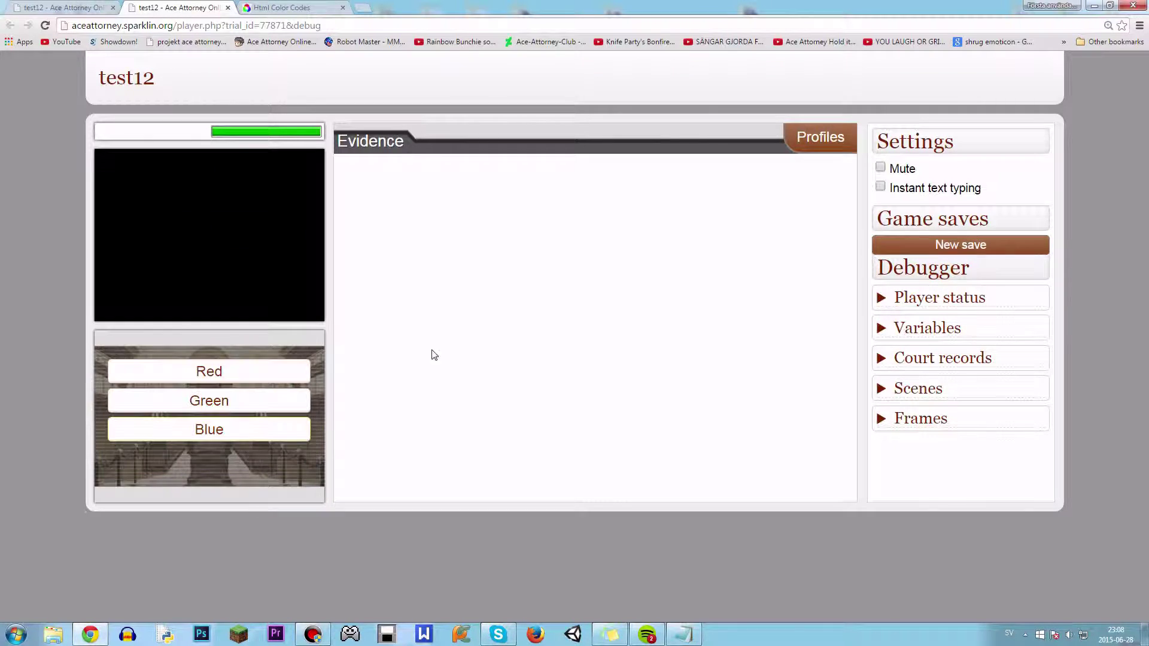
# - Test the Red answer, reload the game save at the choices and test the Green answer through to the end
pyautogui.click(221, 380)
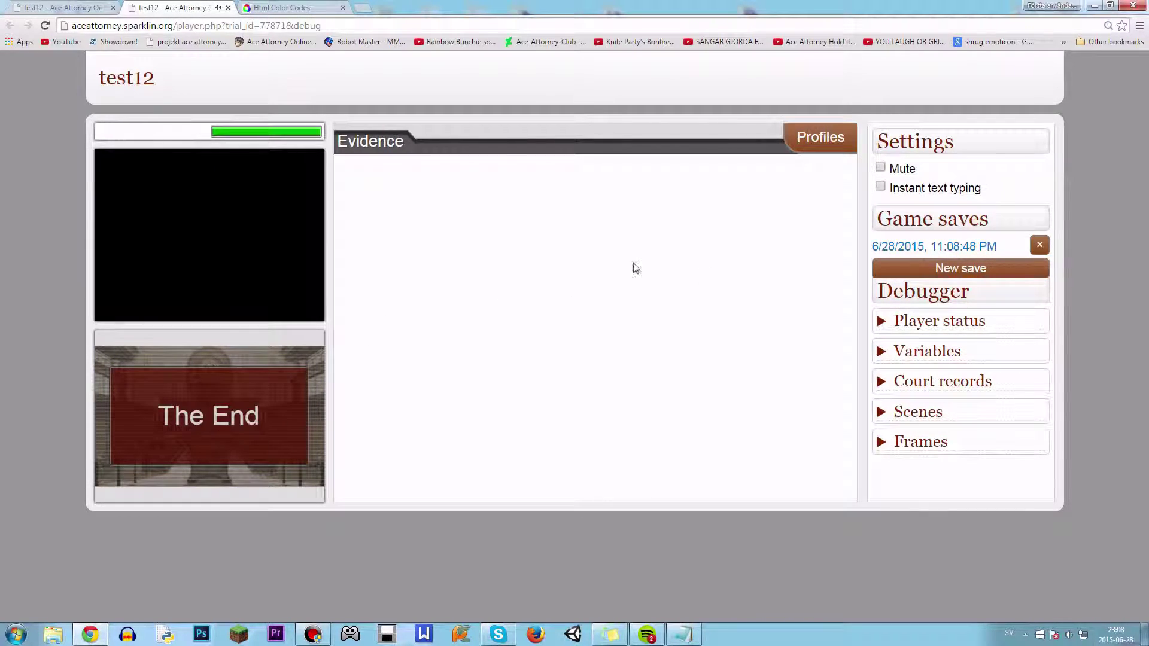
pyautogui.click(950, 247)
pyautogui.click(210, 400)
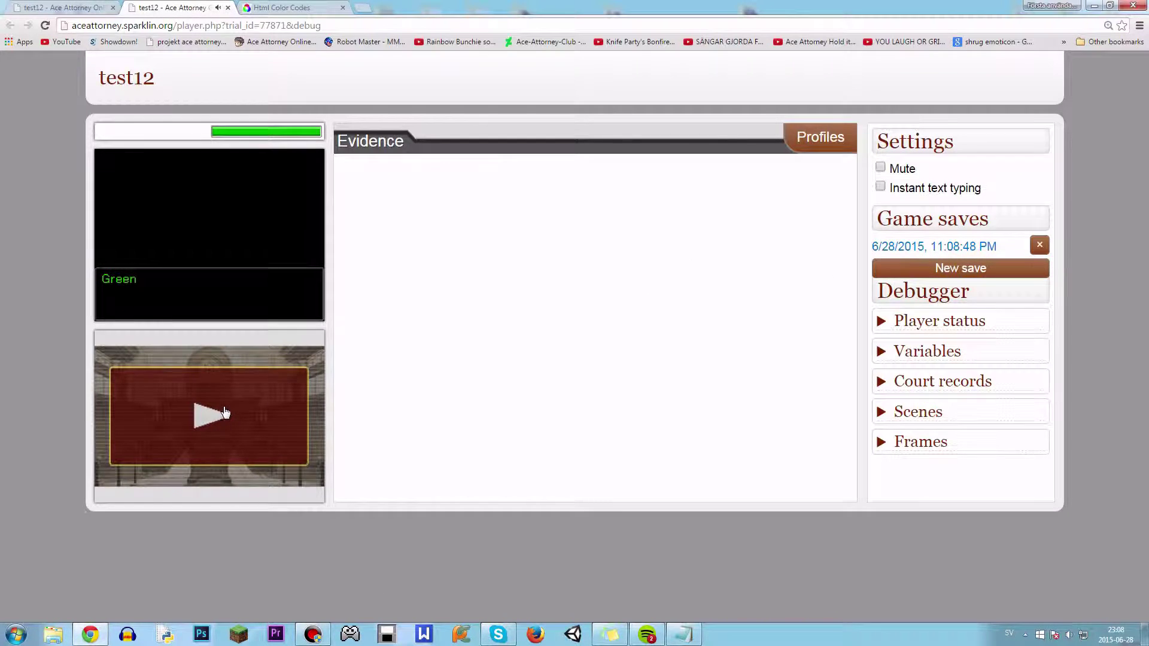
pyautogui.click(225, 413)
# - Reload the game save and test the Blue answer through to the end of the trial
pyautogui.click(894, 266)
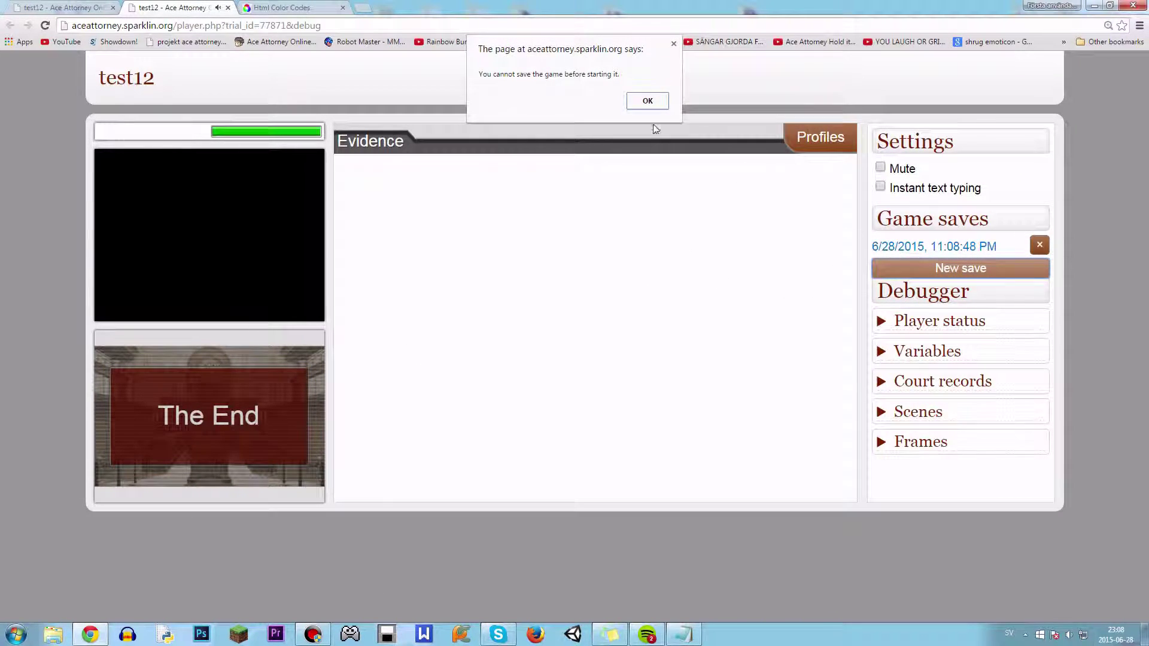
pyautogui.click(674, 44)
pyautogui.click(934, 247)
pyautogui.click(226, 431)
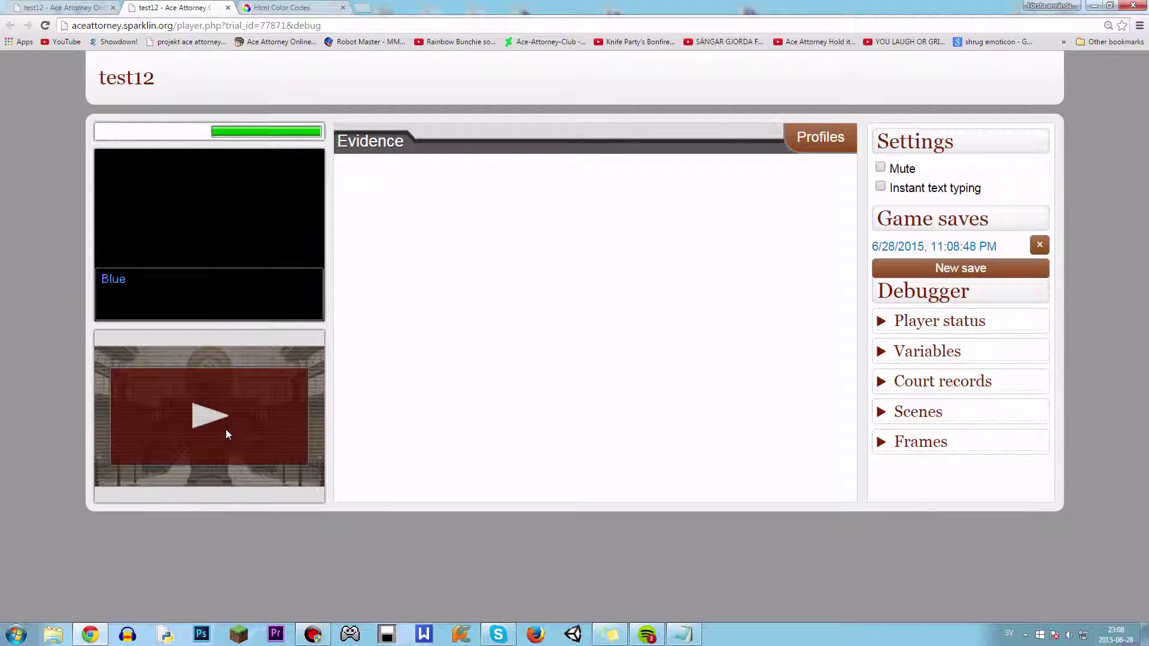
pyautogui.click(228, 439)
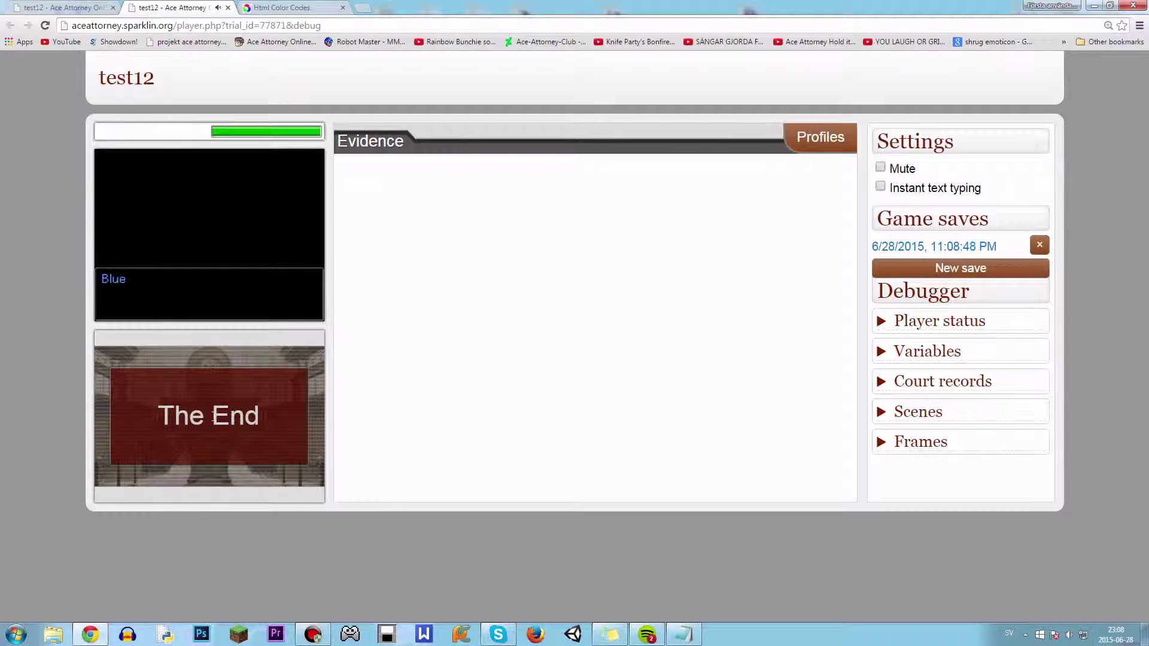
# - Back in the storyboard, delete the color = 3 condition from frame 5's redirect action and set its failure frame to 10
pyautogui.click(95, 7)
pyautogui.click(228, 7)
pyautogui.click(990, 78)
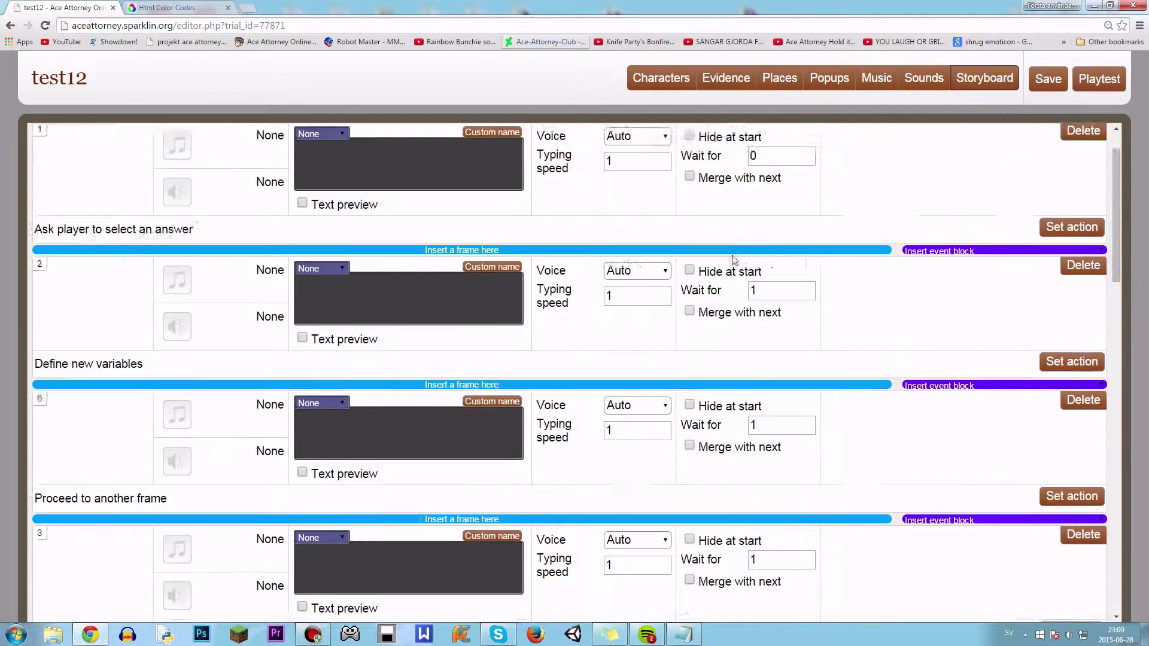
pyautogui.scroll(-5, 755, 401)
pyautogui.scroll(-3, 730, 413)
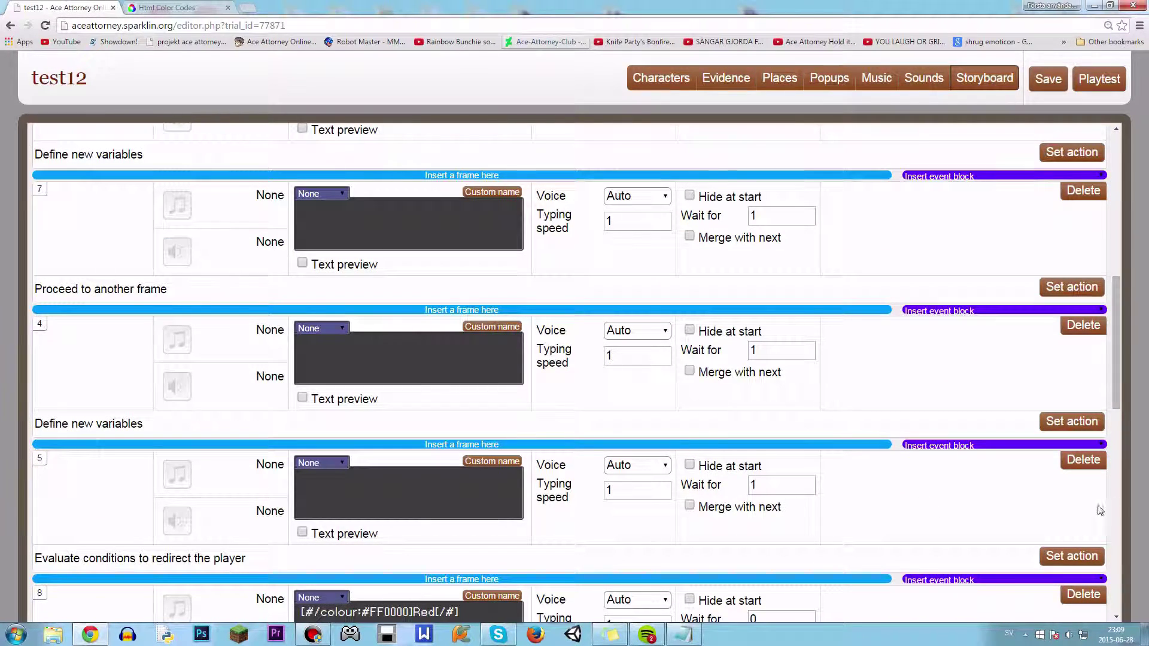
pyautogui.click(1071, 556)
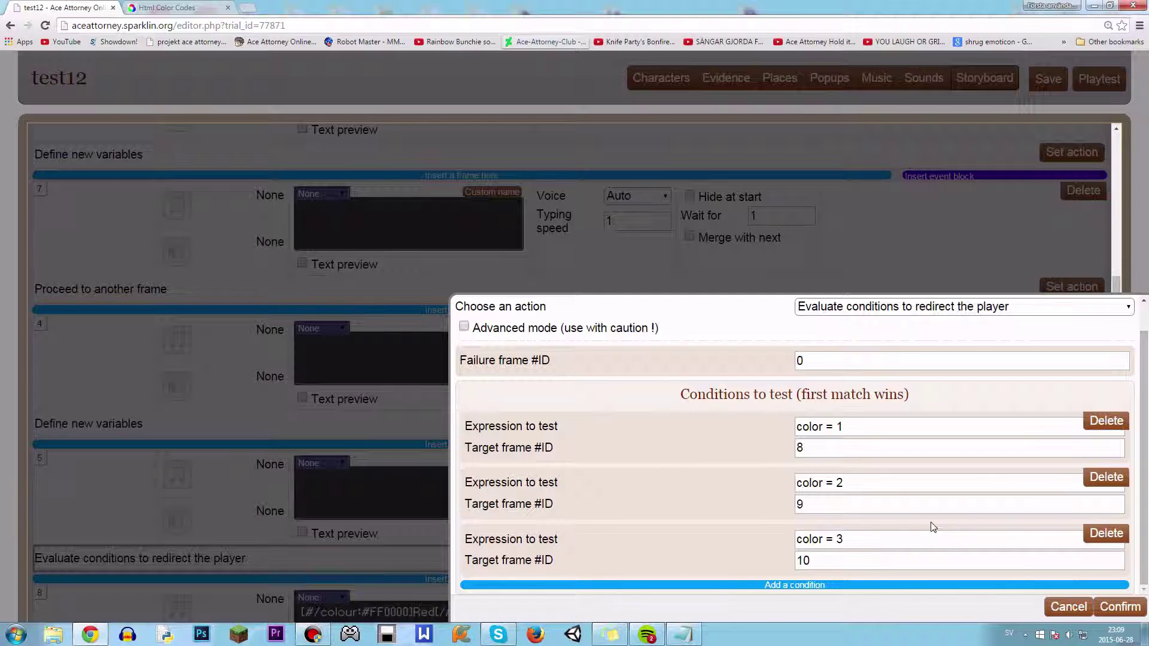
pyautogui.click(1112, 534)
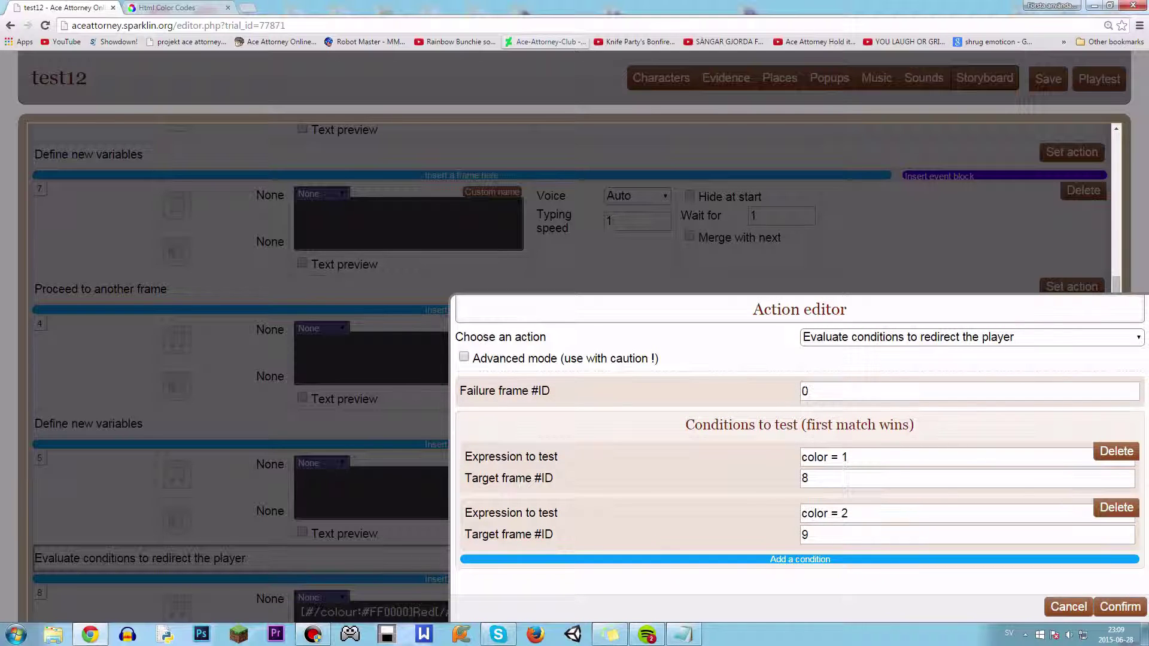
pyautogui.doubleClick(805, 392)
pyautogui.write('10')
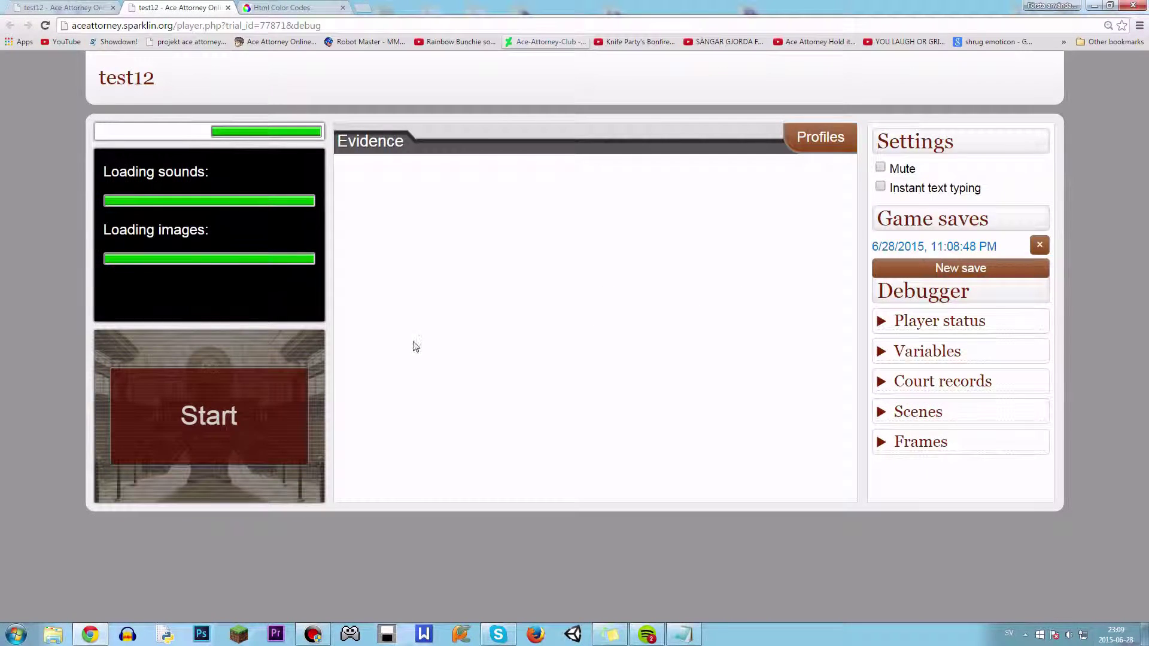
# - Start the playtest and pick the Blue answer to test the failure-frame redirect through to the end
pyautogui.click(257, 405)
pyautogui.click(236, 432)
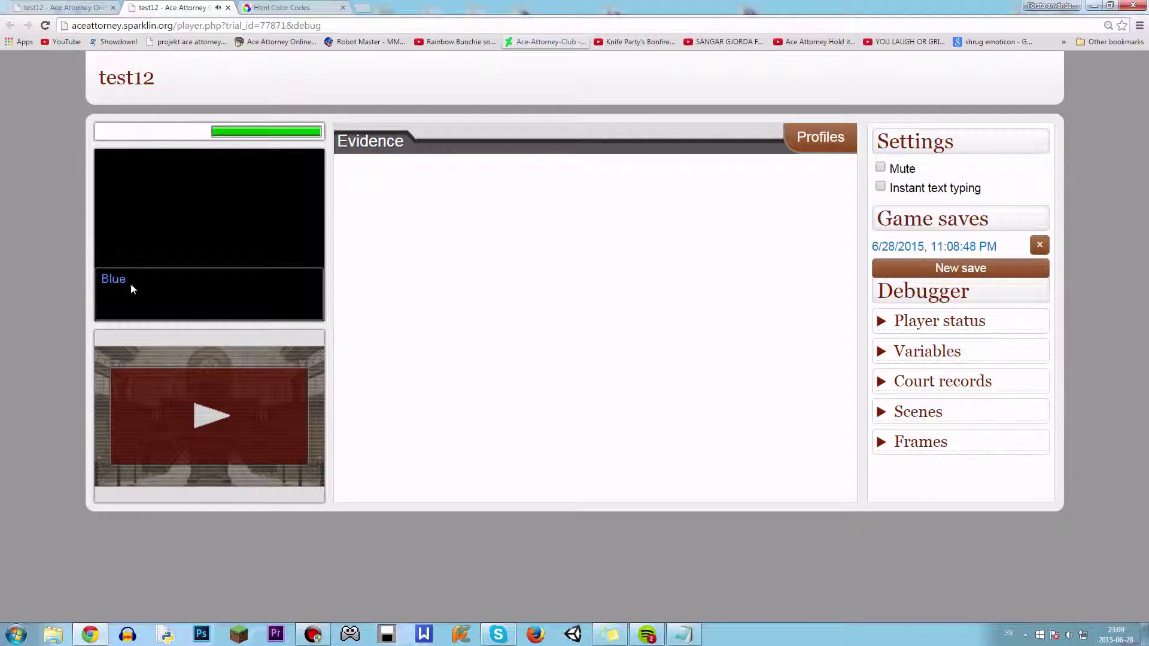
pyautogui.click(182, 410)
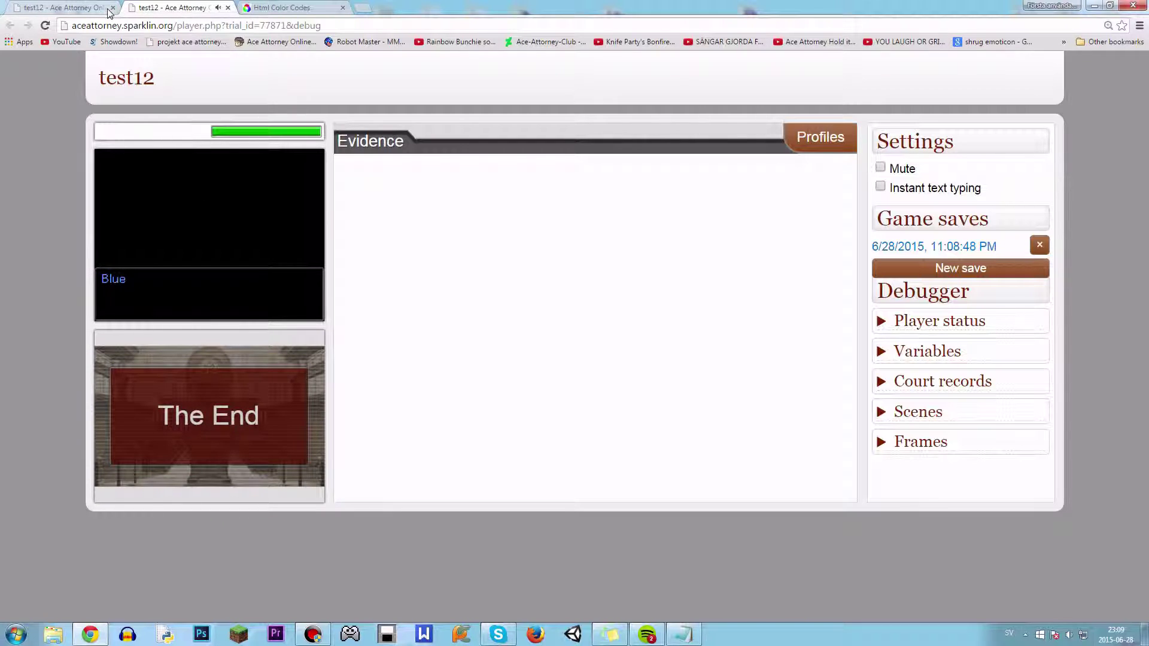
# - Close the playtest and return to the frames in the trial editor's storyboard
pyautogui.click(69, 7)
pyautogui.click(227, 7)
pyautogui.click(985, 77)
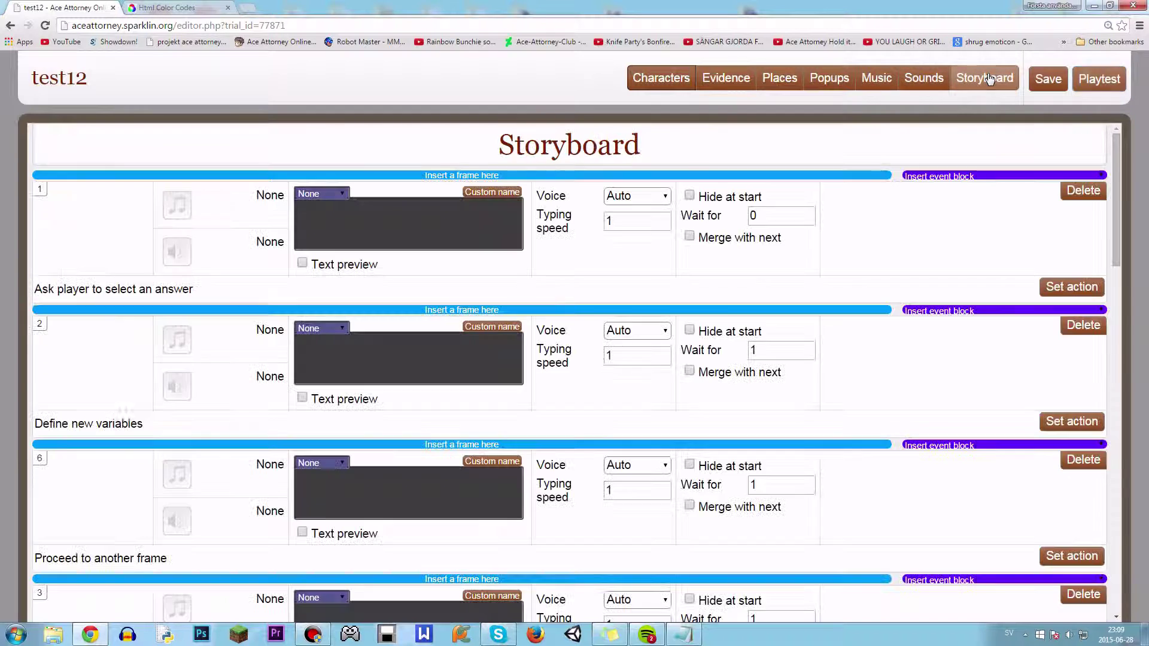
pyautogui.scroll(-4, 806, 241)
pyautogui.scroll(-3, 806, 241)
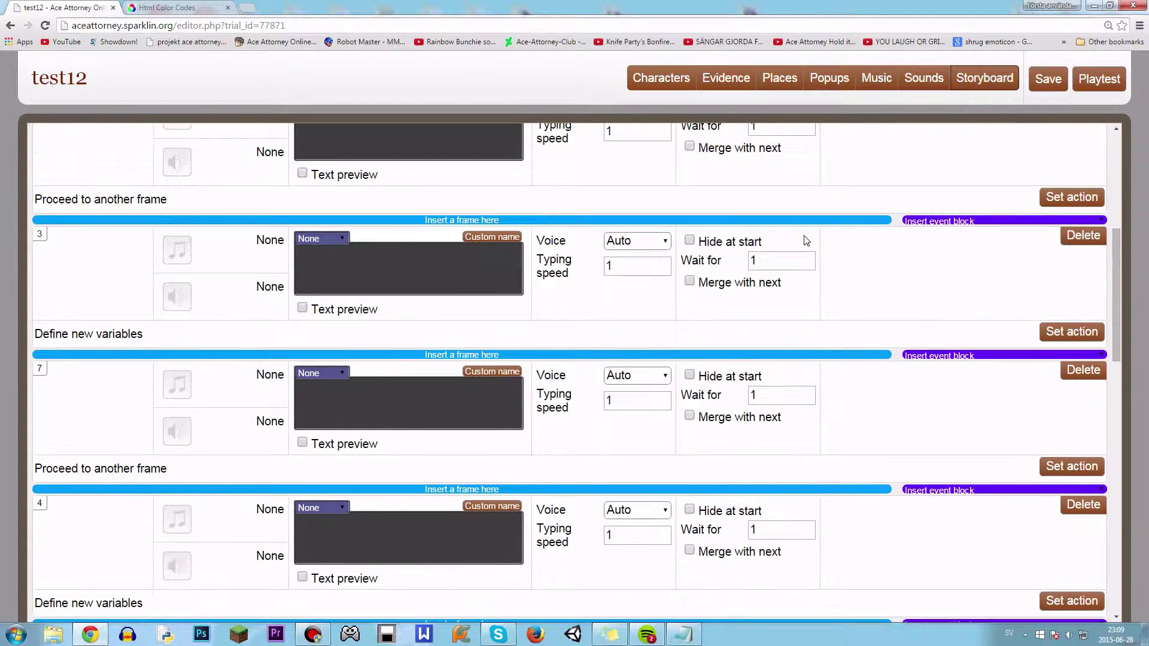